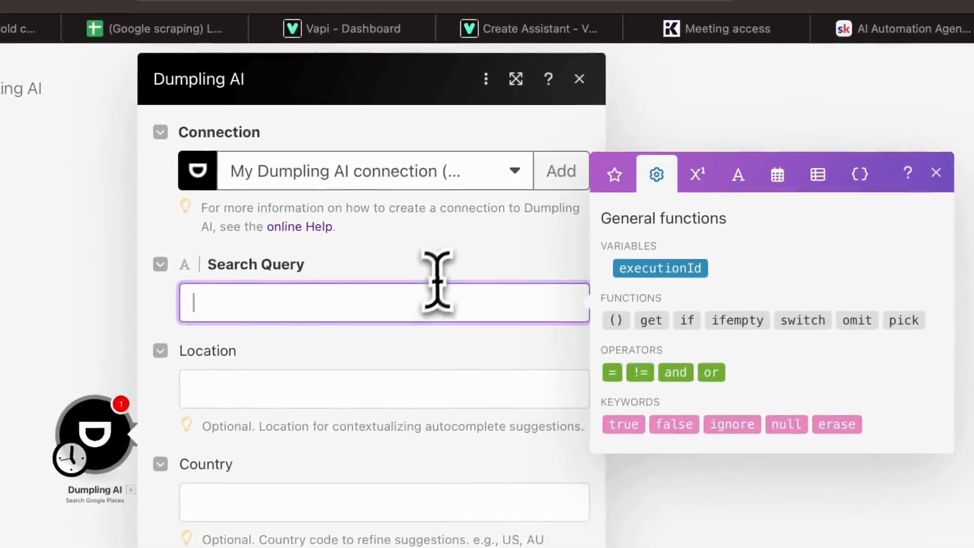
- Set the Google Places search query to "law firms in new jersey" and save the Dumpling AI module settings
text(law frim)
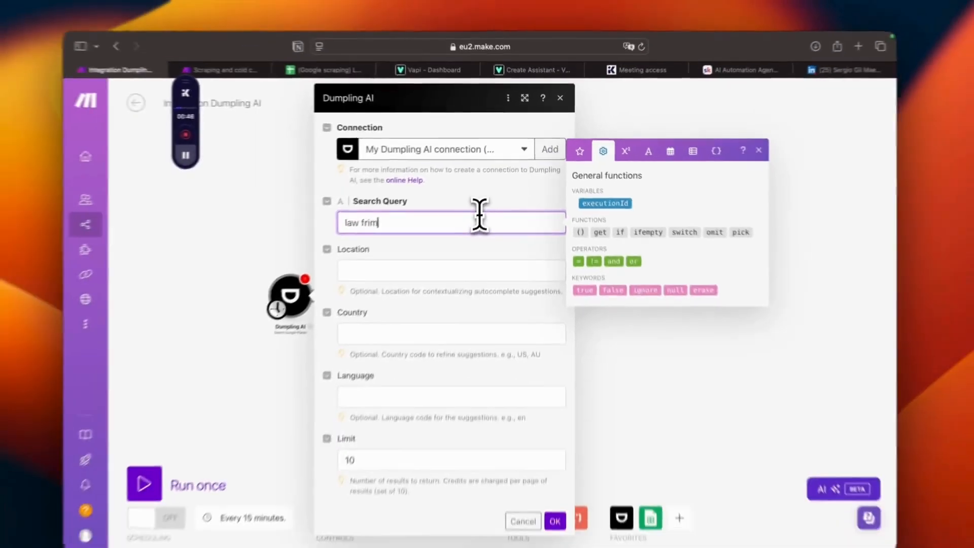
key(BackSpace)
key(BackSpace)
key(BackSpace)
text(irms in new jersey)
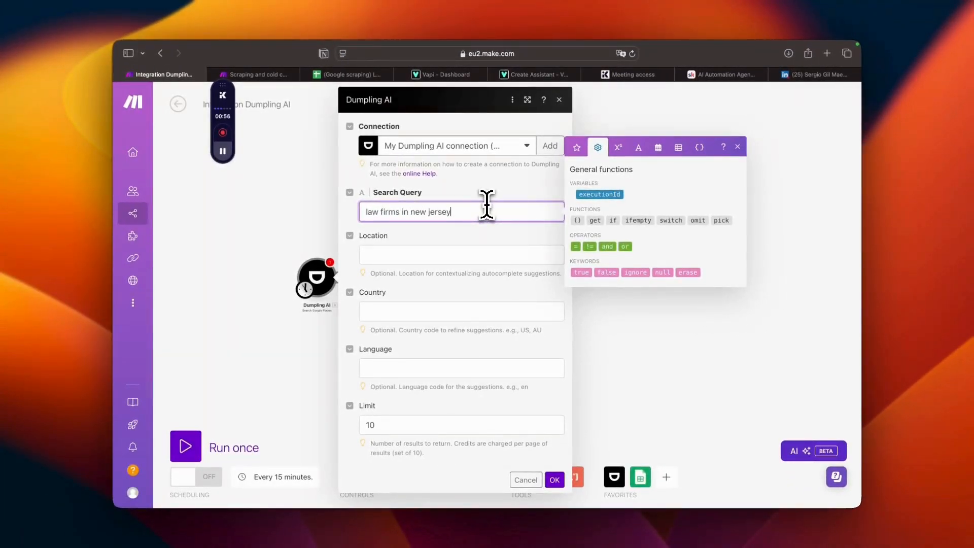
click(554, 479)
- Add an Array aggregator module after the Dumpling AI Search Google Places module
click(334, 277)
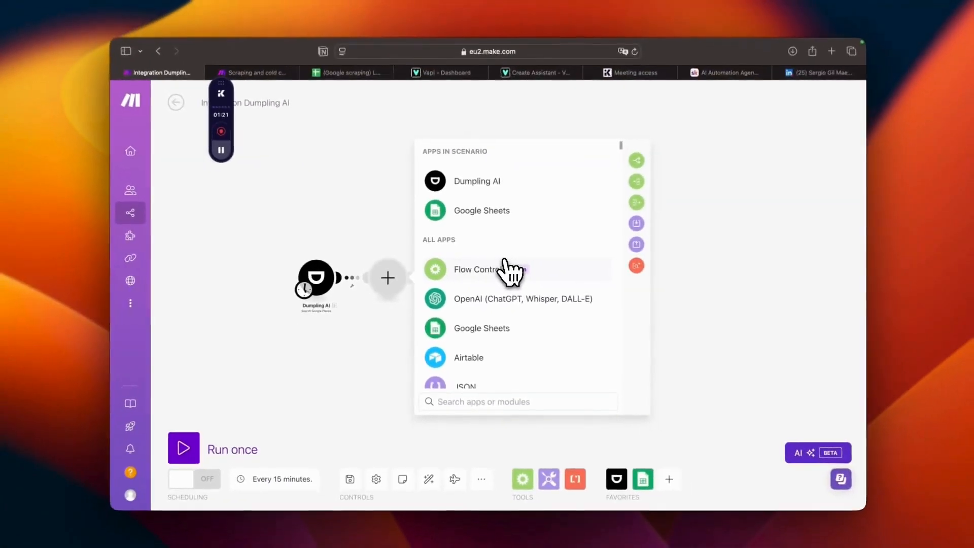
text(agree)
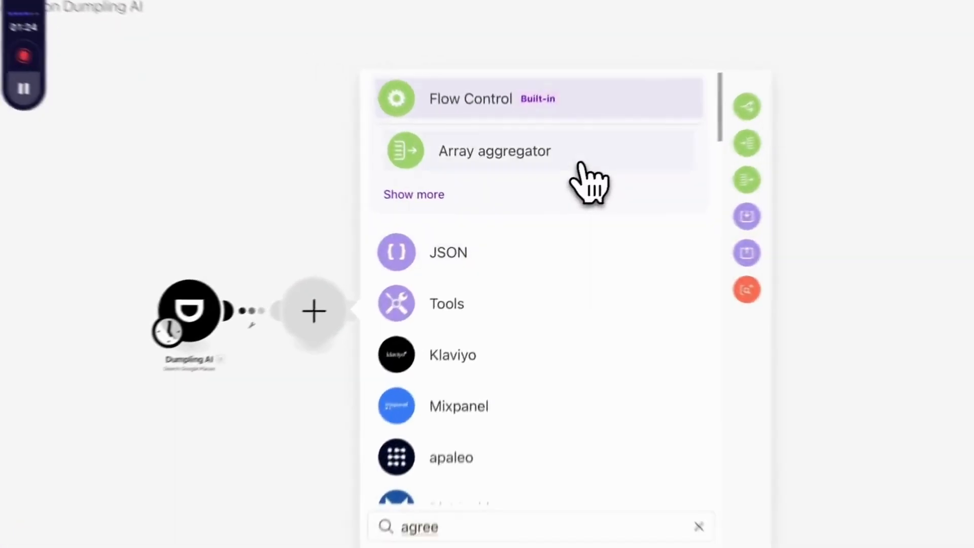
click(537, 191)
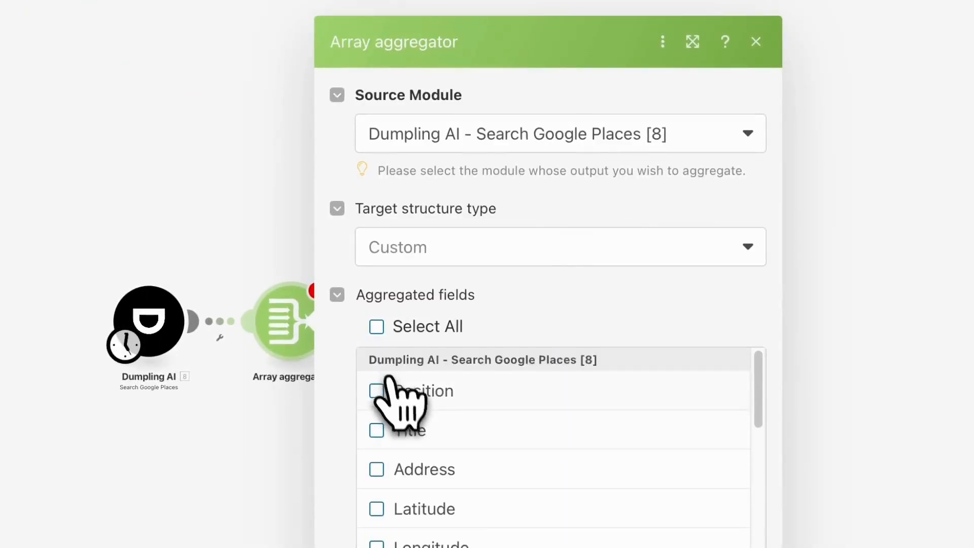
- Include the Title field in the Array aggregator's aggregated fields and save the module
scroll(405, 400, down, 3)
scroll(403, 459, up, 3)
click(385, 432)
scroll(340, 282, down, 4)
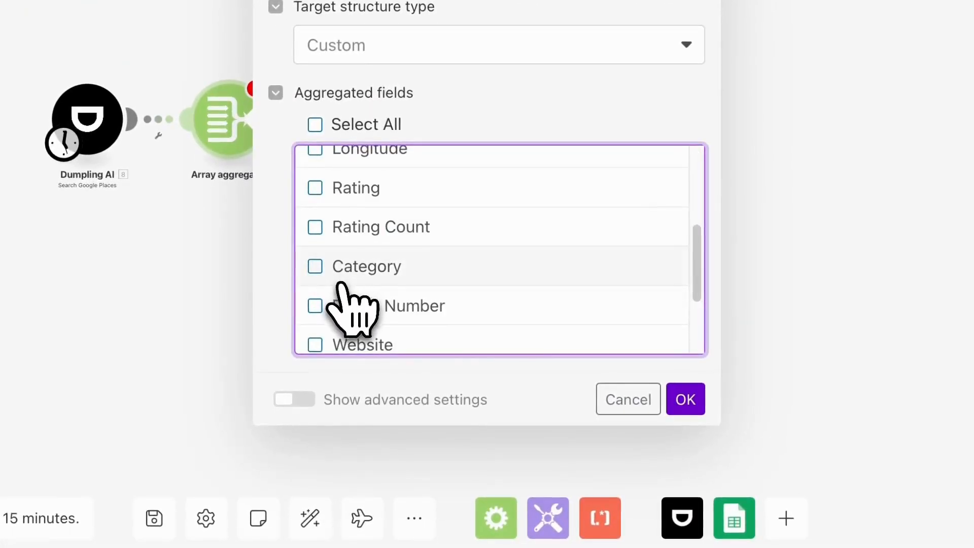
click(685, 401)
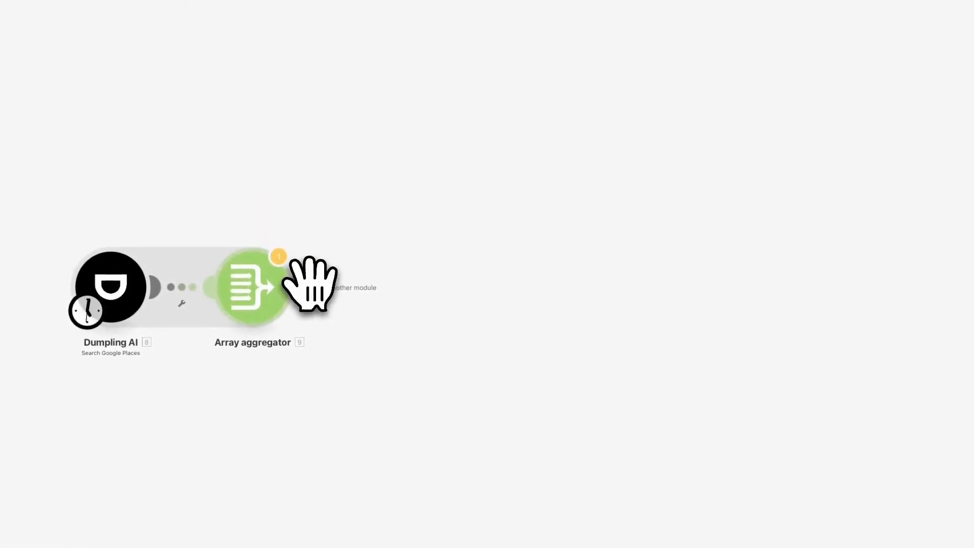
- Add a Google Sheets Bulk Add Rows (advanced) module after the Array aggregator
click(310, 283)
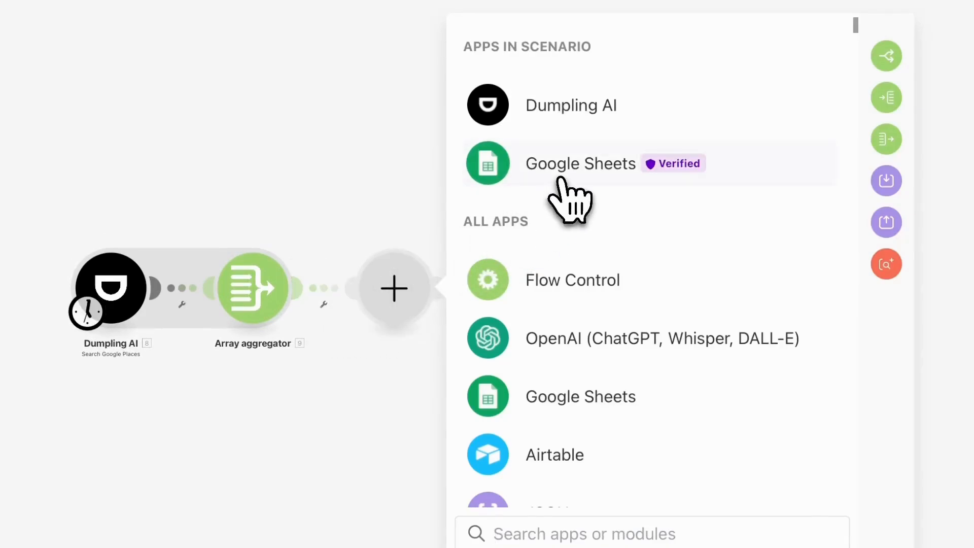
click(567, 199)
text(bulk)
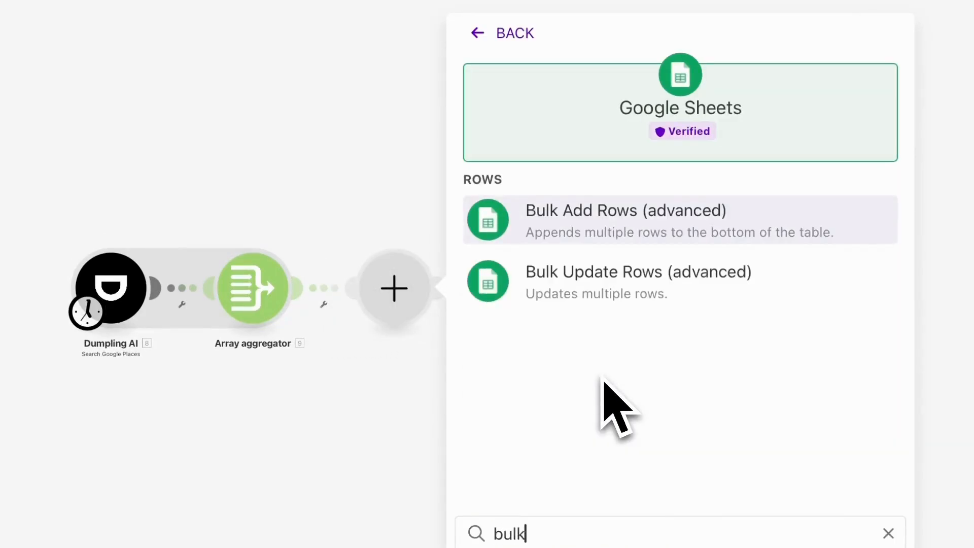
click(629, 241)
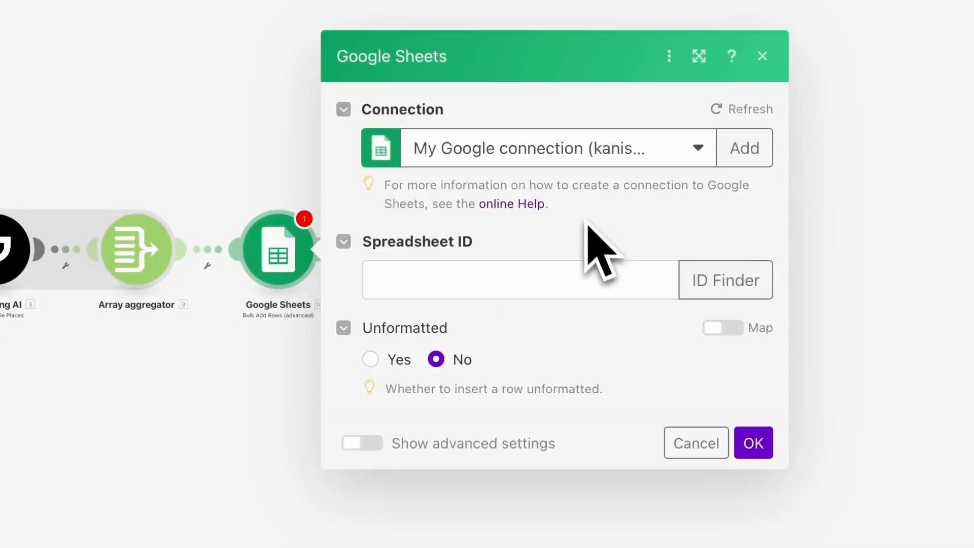
- Fill in the Bulk Add Rows module's spreadsheet ID by looking up the copied spreadsheet name with ID Finder
click(587, 162)
click(581, 243)
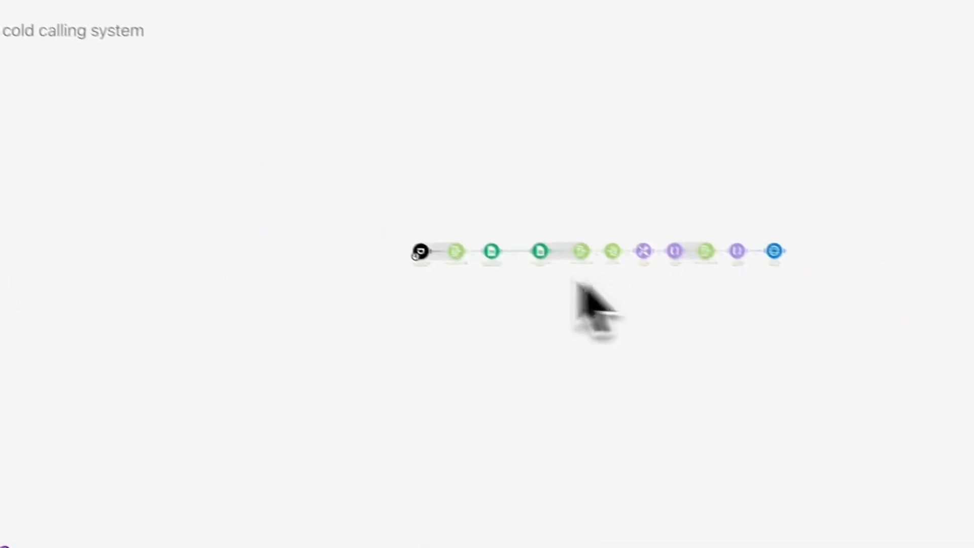
click(104, 79)
click(450, 233)
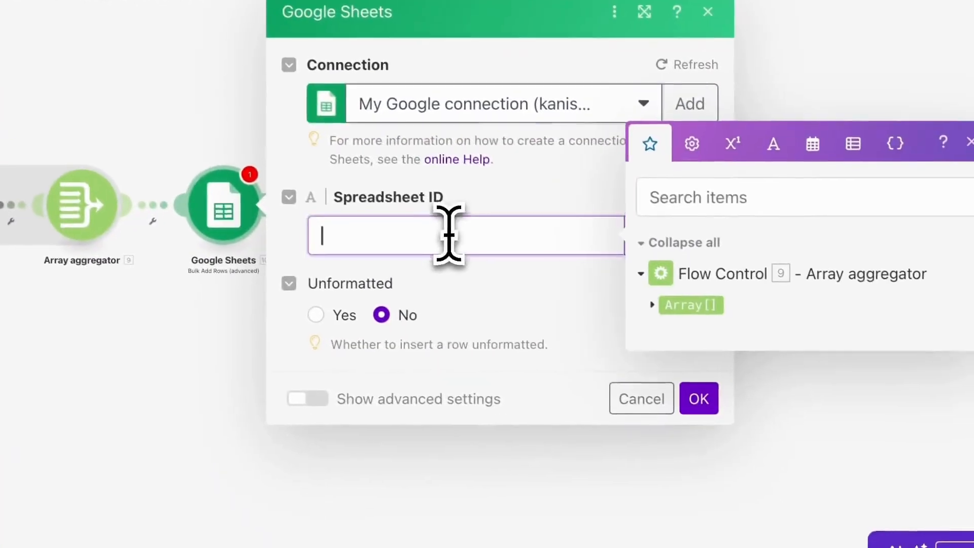
click(647, 234)
right_click(361, 199)
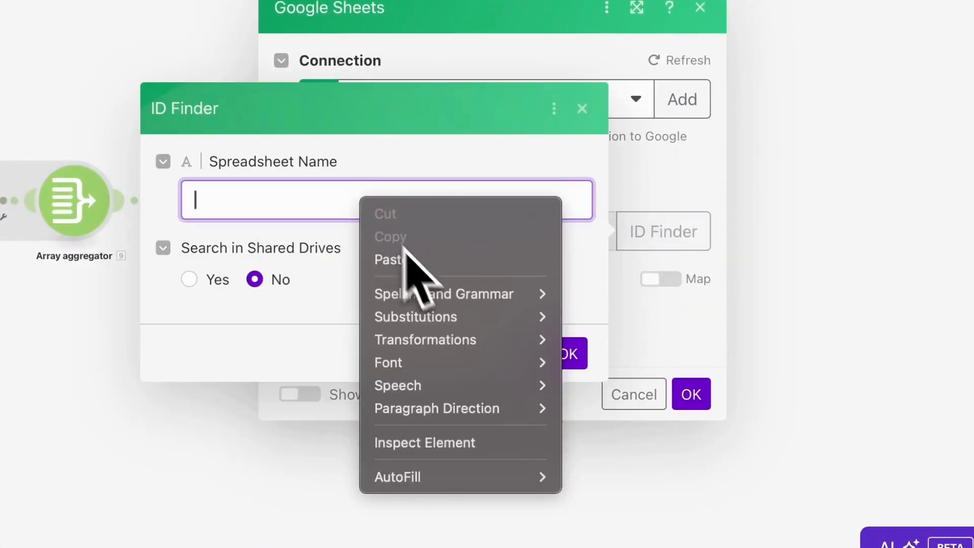
click(424, 259)
click(568, 354)
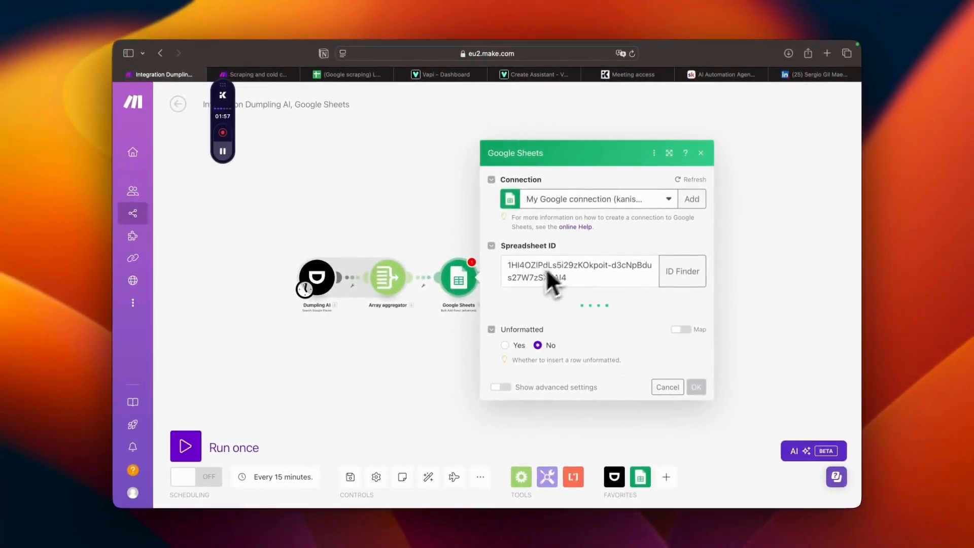
- Turn off mapping for the sheet name, choose Sheet1, and set the column range to A-Z
click(533, 292)
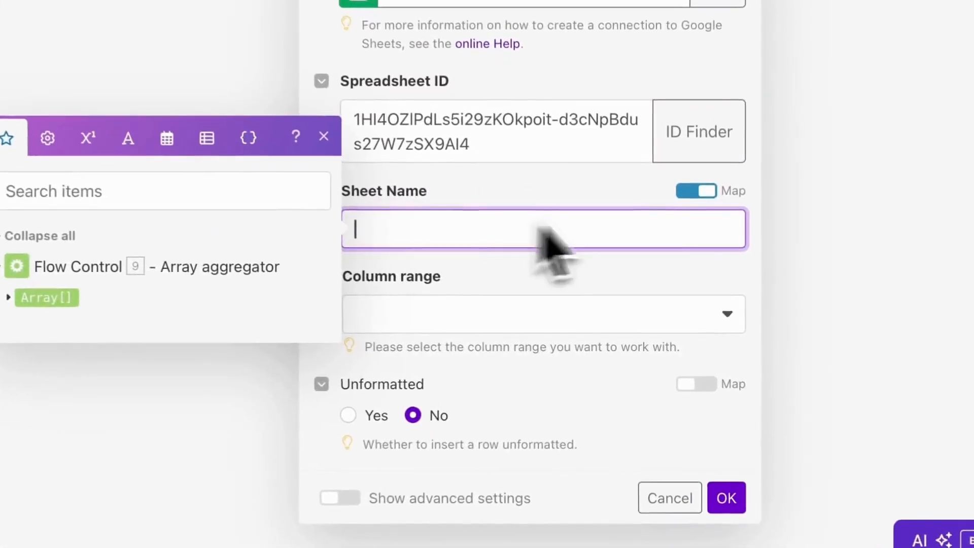
click(694, 190)
click(544, 202)
click(507, 281)
click(478, 310)
scroll(467, 315, down, 1)
click(461, 315)
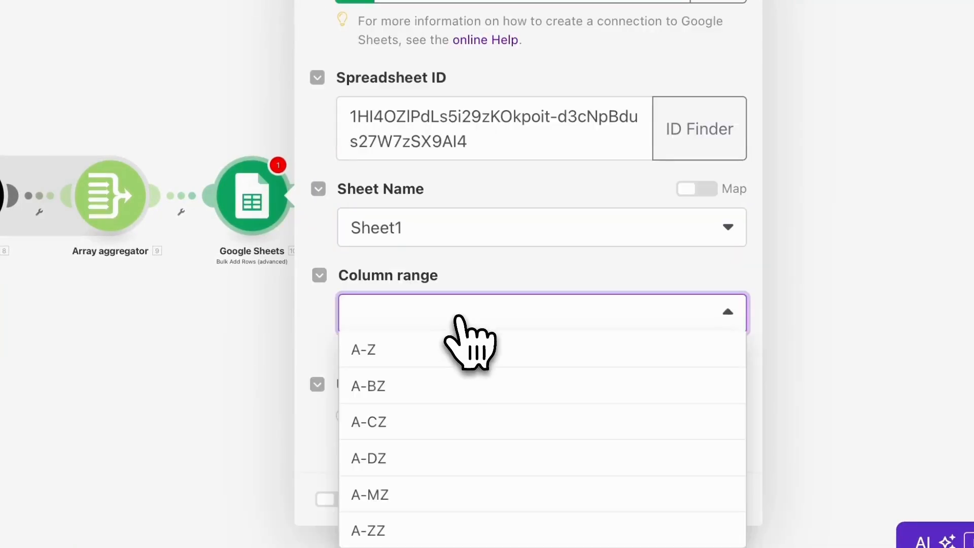
click(454, 350)
- Map the Array aggregator's Array[] output to the Rows field and save the Bulk Add Rows module
click(446, 357)
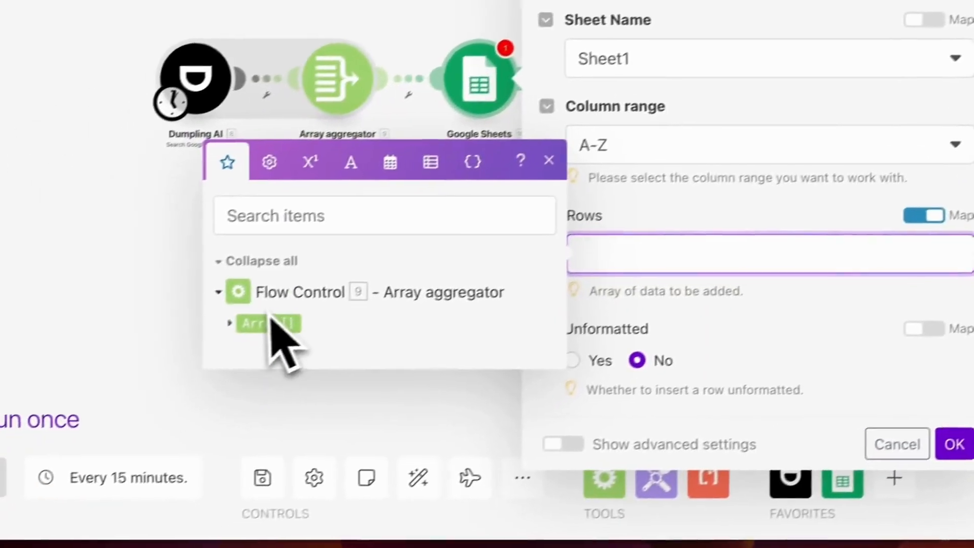
drag(272, 320, 696, 279)
click(524, 199)
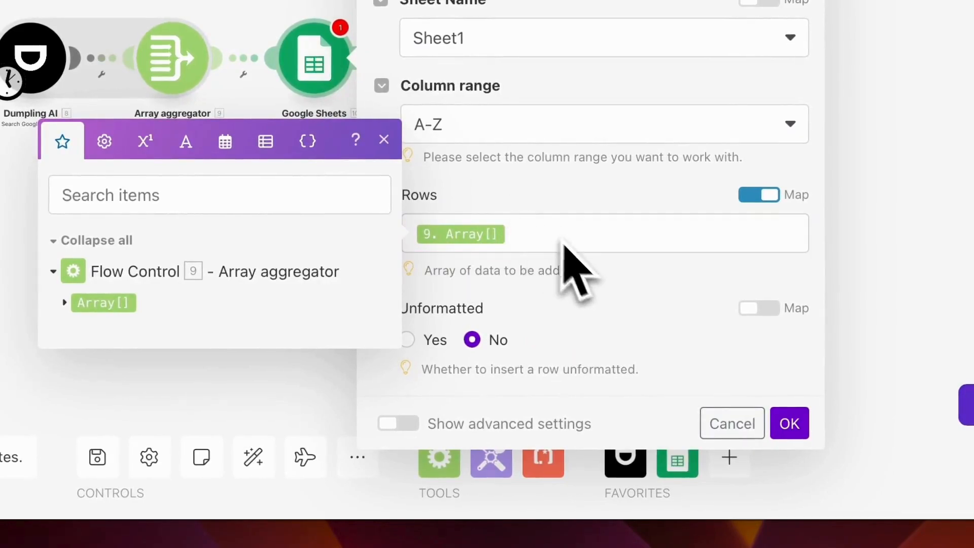
click(389, 141)
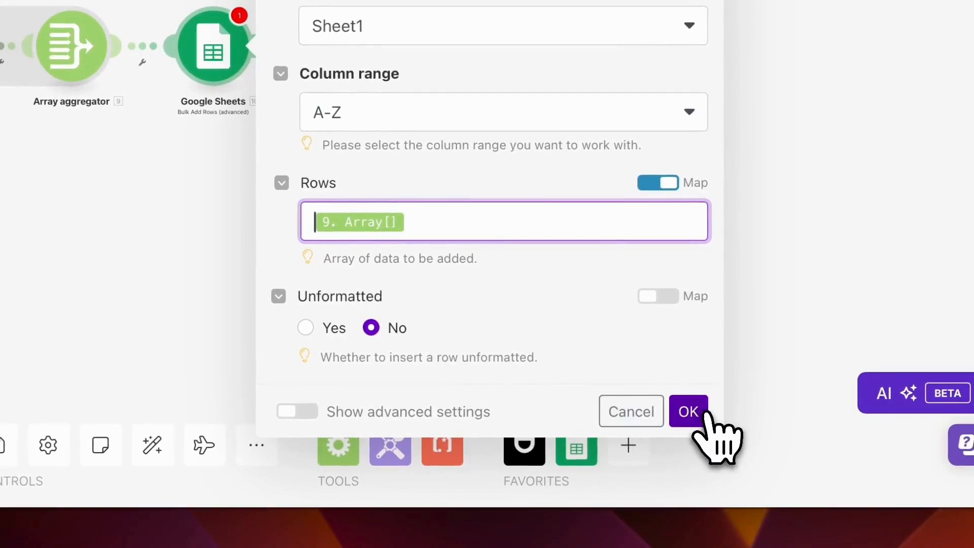
click(704, 413)
- Add a Google Sheets Search Rows module after the Bulk Add Rows module
click(389, 208)
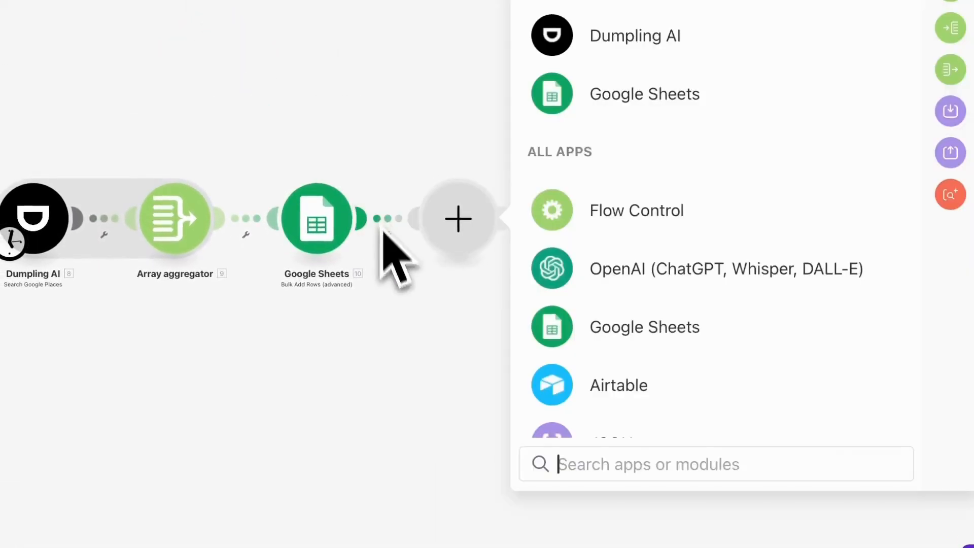
click(655, 327)
scroll(662, 350, down, 12)
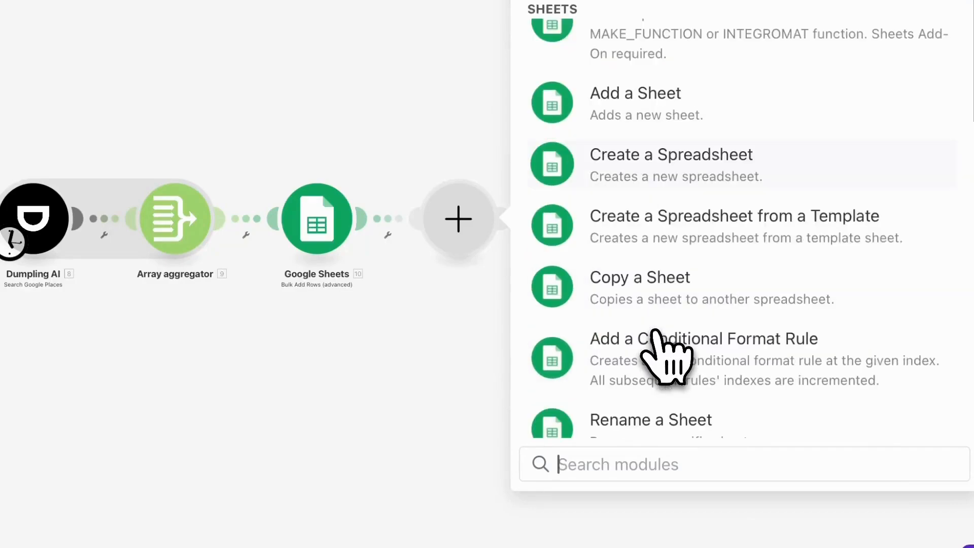
scroll(657, 339, down, 5)
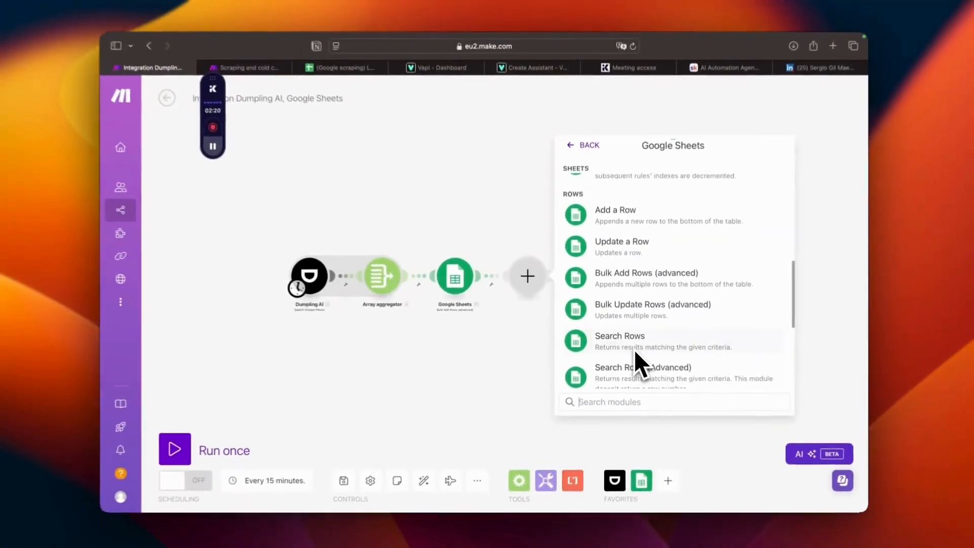
text(sea)
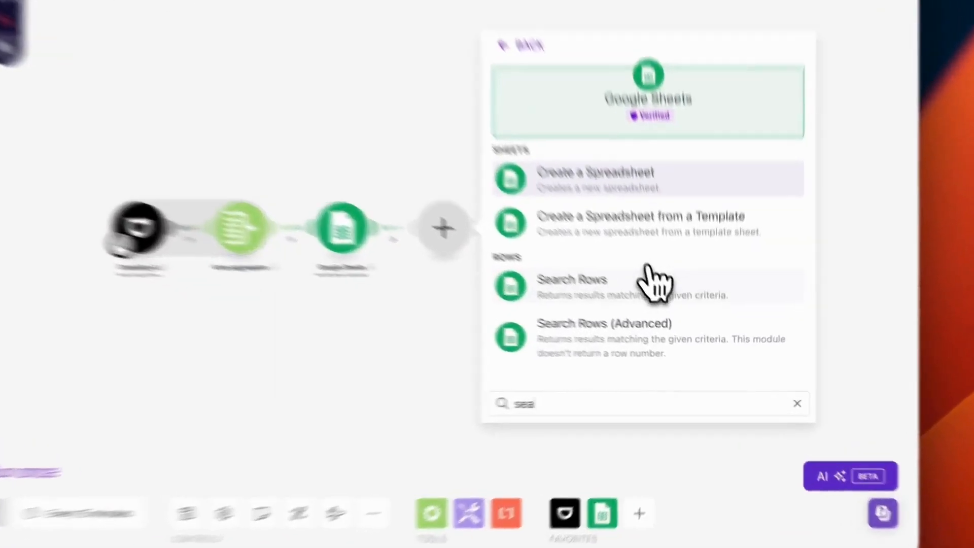
click(654, 282)
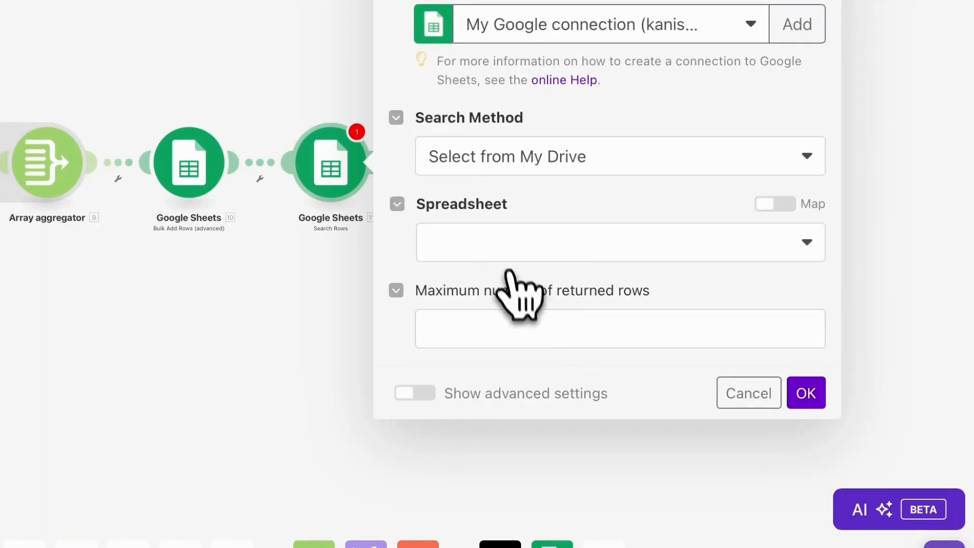
- Point Search Rows to Sheet1 of the "(Google scraping) Law firms in New jersey" spreadsheet with column range A-Z
click(512, 256)
click(512, 278)
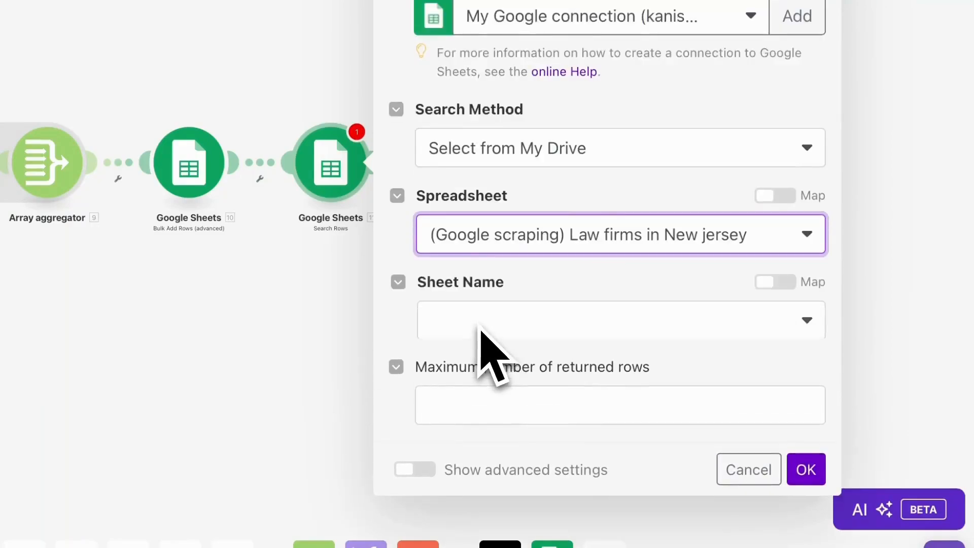
click(490, 294)
click(466, 321)
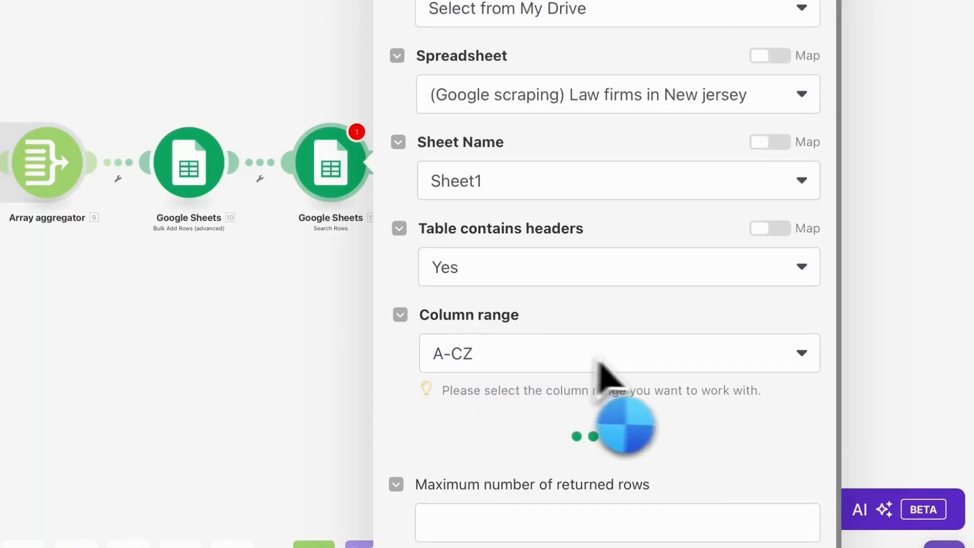
click(746, 353)
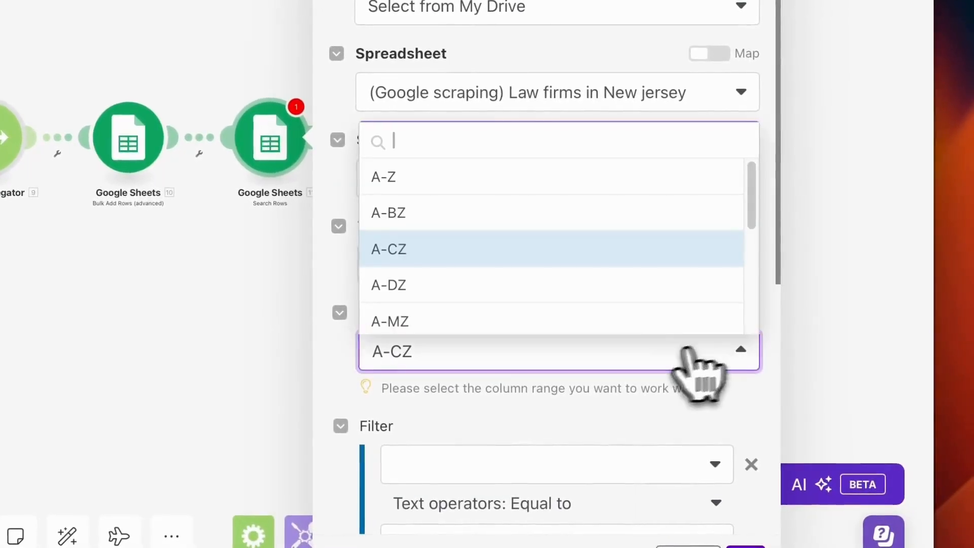
click(479, 180)
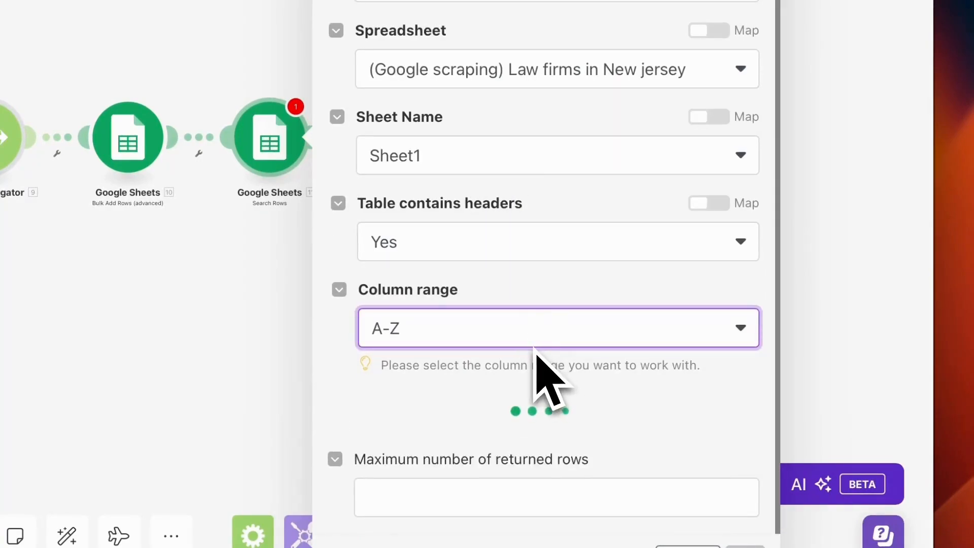
- Filter the searched rows on Company name (A) with the Exists operator
scroll(495, 416, down, 5)
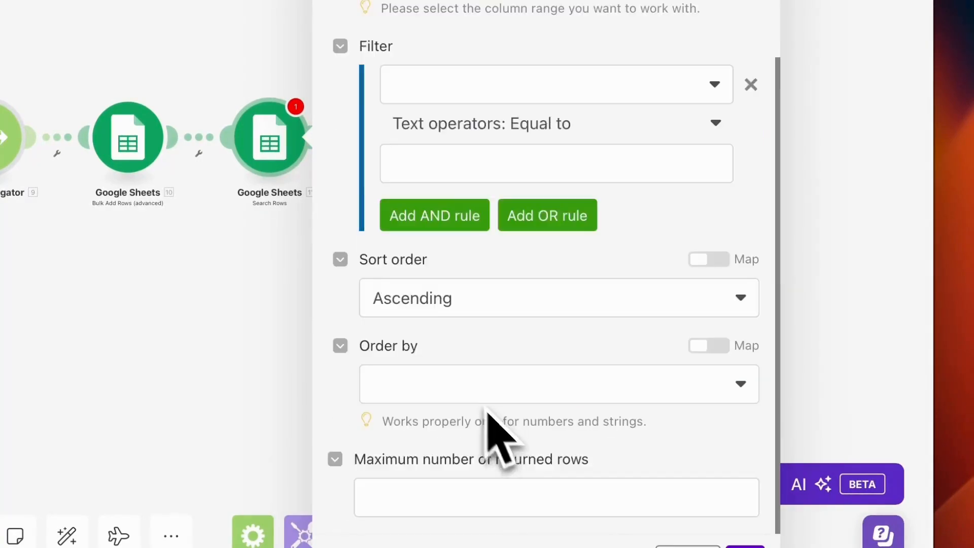
click(505, 78)
click(567, 201)
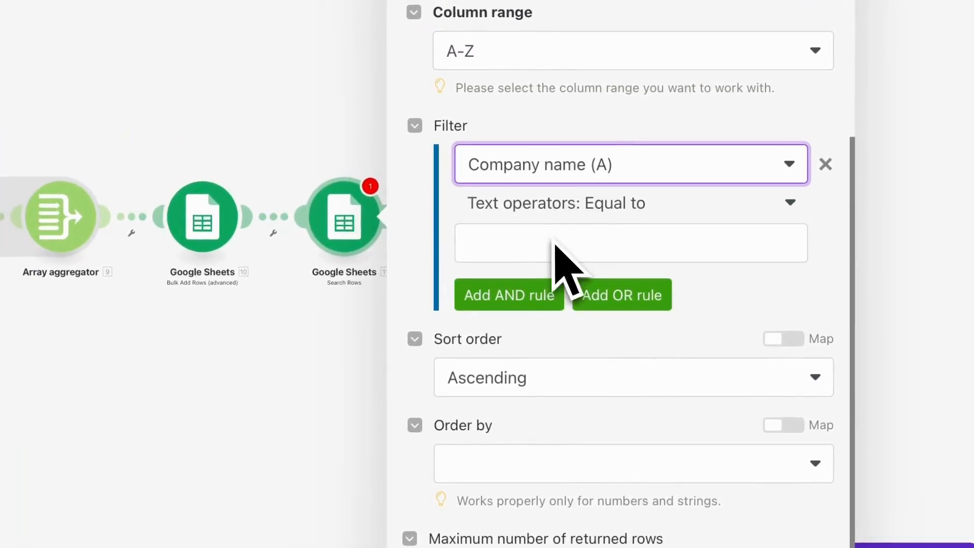
click(635, 211)
click(553, 299)
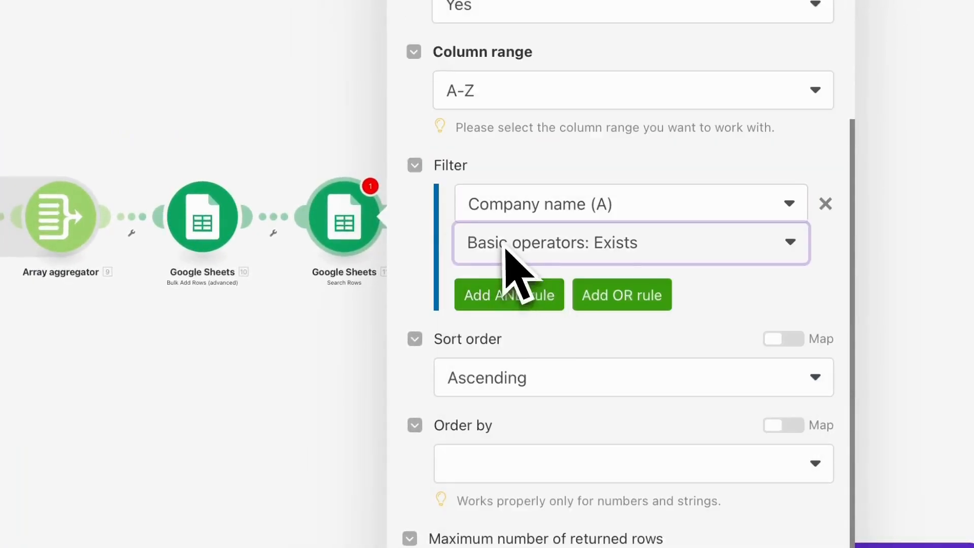
- Add an AND rule to the filter requiring that Phone number (B) Exists
click(509, 295)
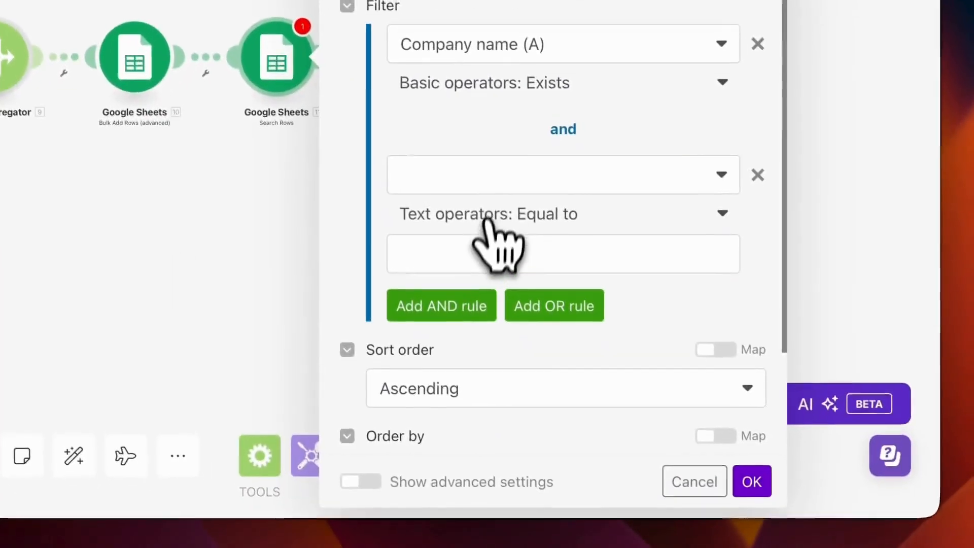
click(557, 339)
click(487, 237)
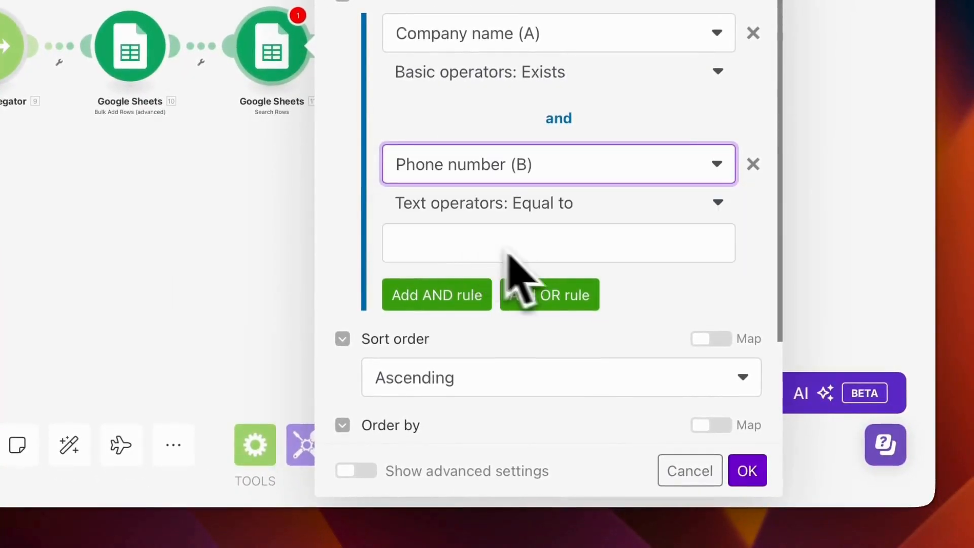
click(556, 218)
click(566, 297)
- Order the Search Rows results by Row number and save the module settings
scroll(558, 314, down, 3)
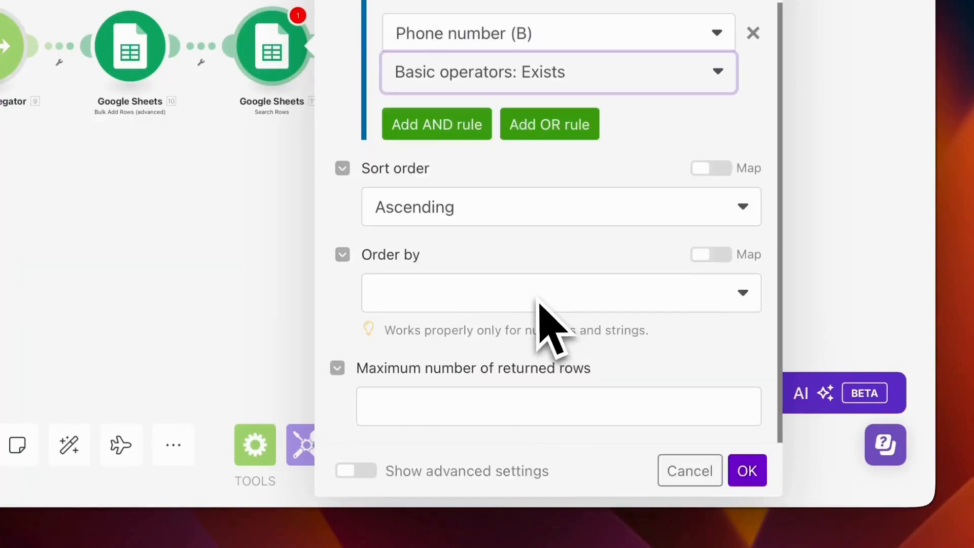
click(447, 299)
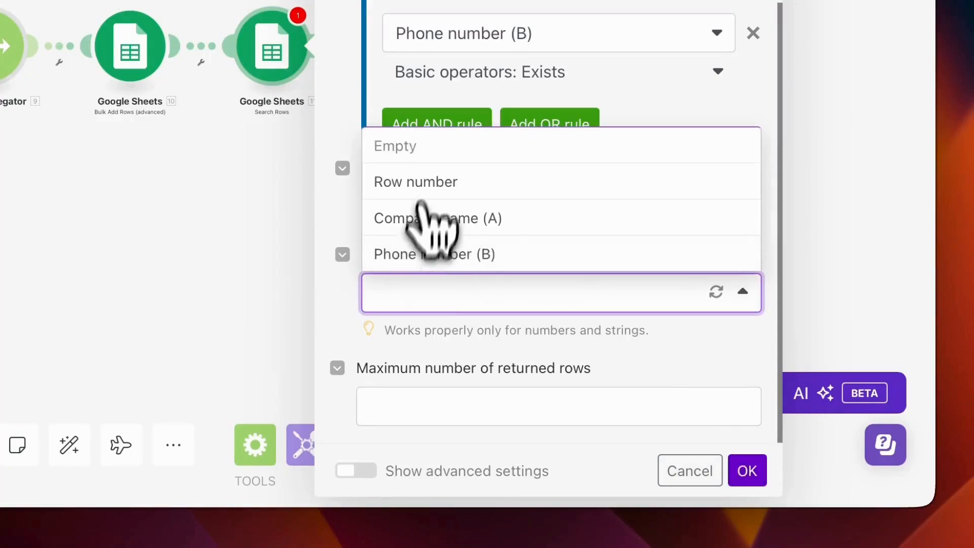
click(430, 182)
scroll(482, 368, down, 2)
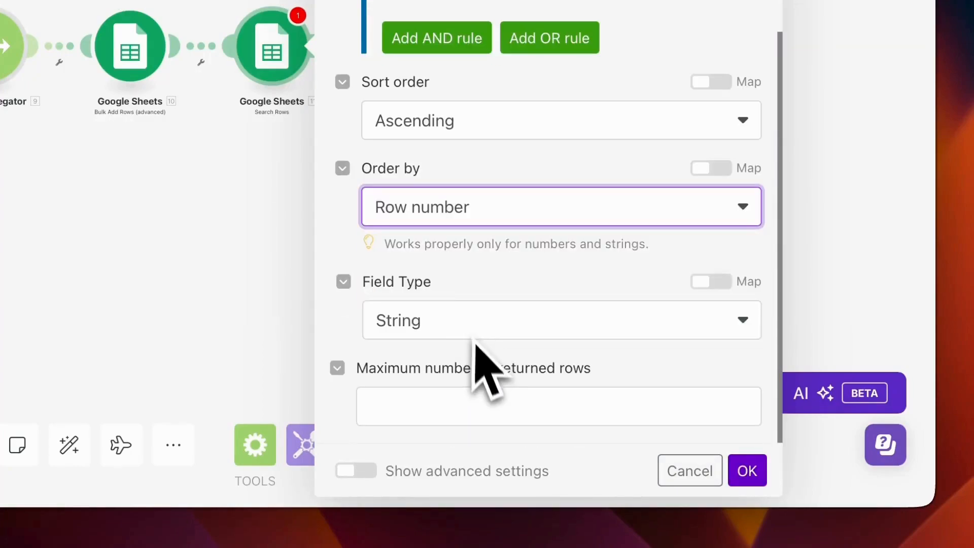
click(474, 405)
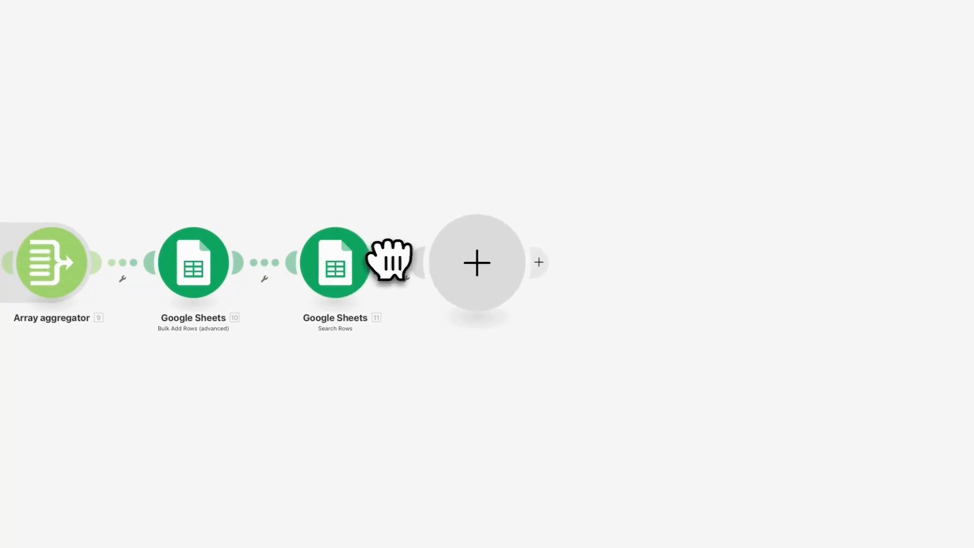
- Add an Array aggregator module after the Google Sheets Search Rows module
click(477, 262)
scroll(700, 380, down, 8)
scroll(700, 380, up, 8)
scroll(690, 350, down, 1)
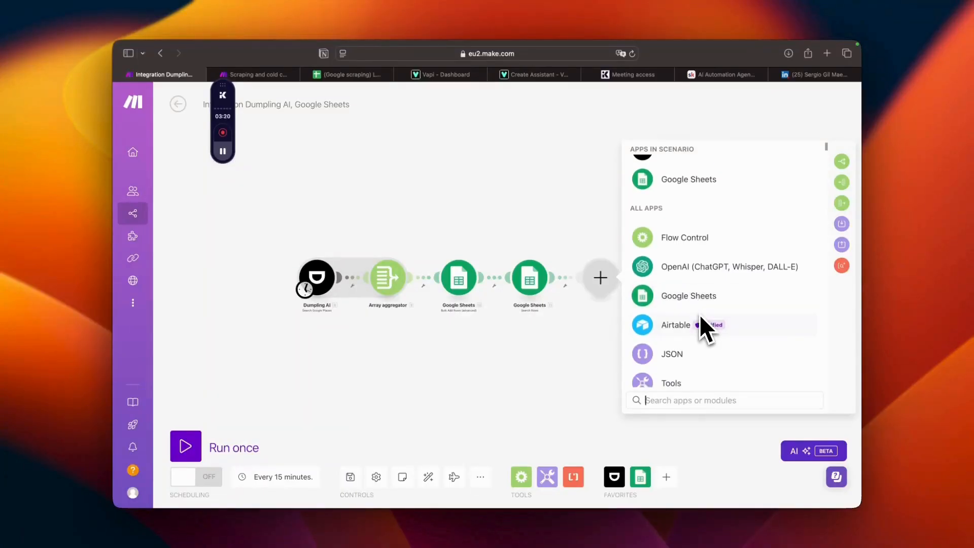
text(ag)
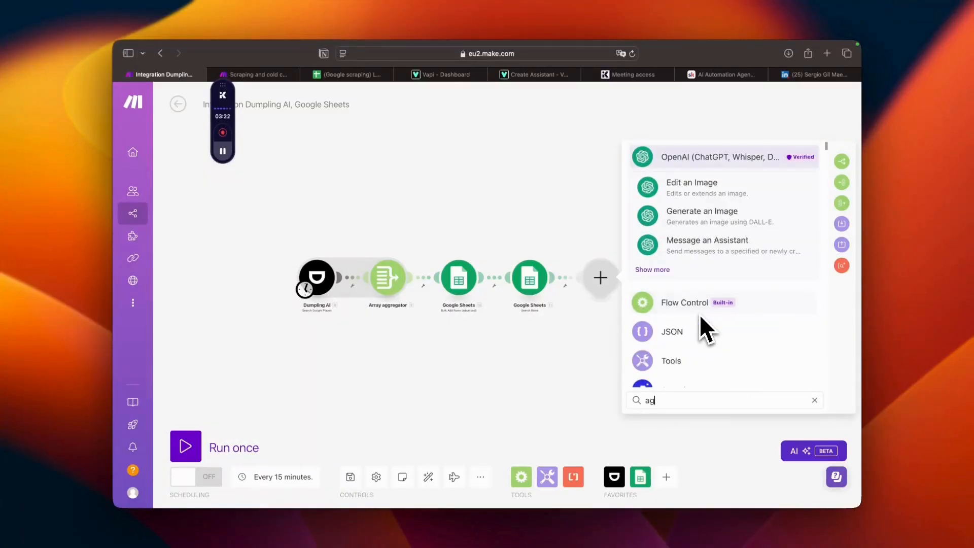
text(gr)
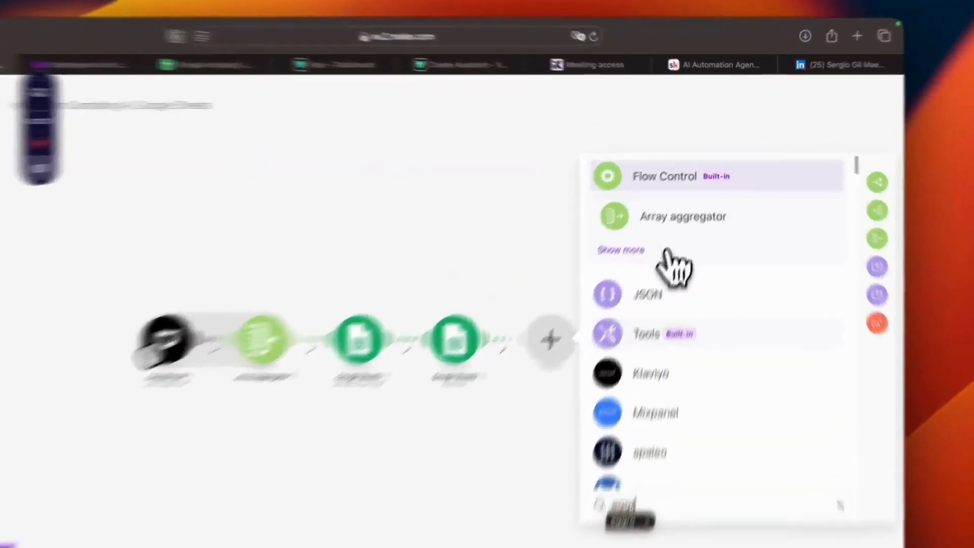
click(685, 185)
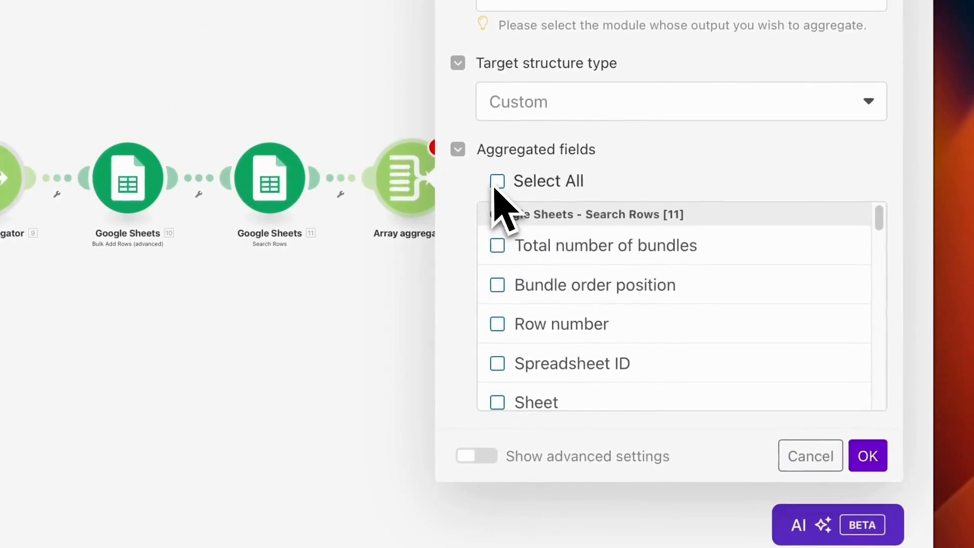
- Include all available aggregated fields except the Array output of Array aggregator [9]
scroll(527, 244, down, 5)
scroll(563, 266, up, 5)
scroll(619, 279, down, 10)
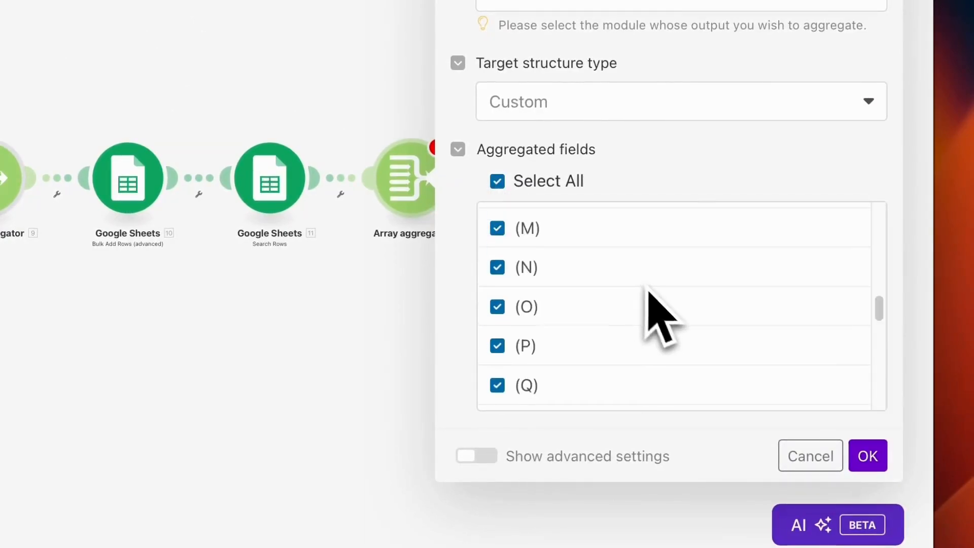
scroll(507, 350, down, 5)
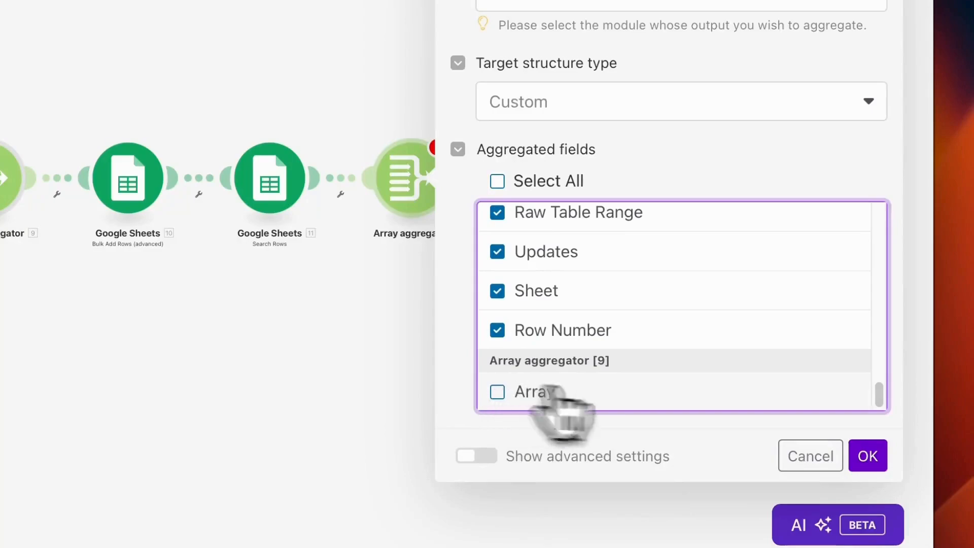
- Set the new aggregator's source module to Google Sheets - Search Rows [11] and save it
click(867, 455)
click(576, 185)
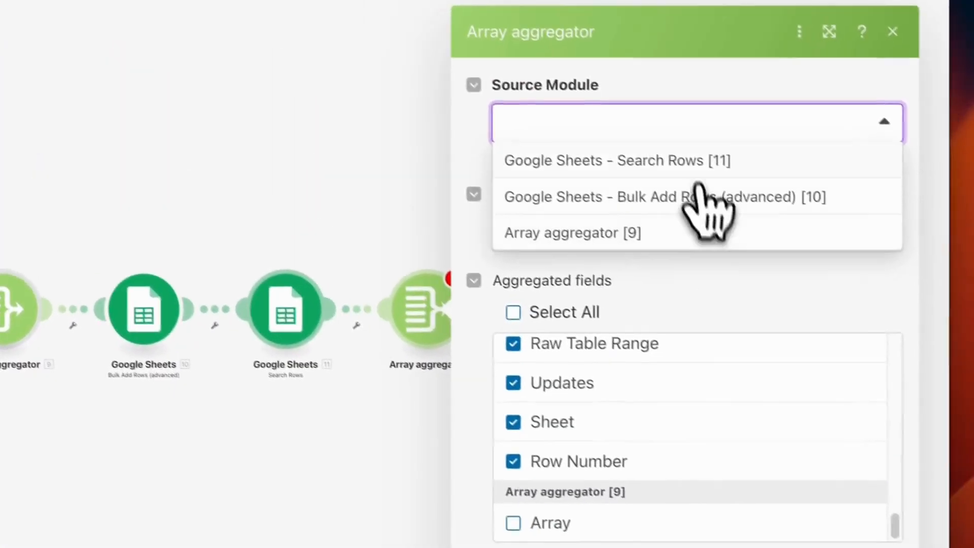
click(650, 162)
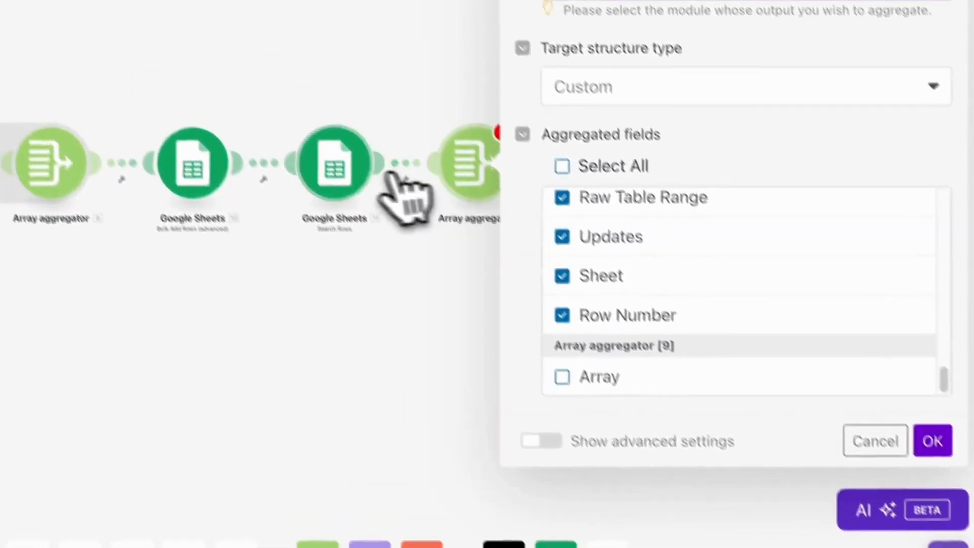
click(931, 439)
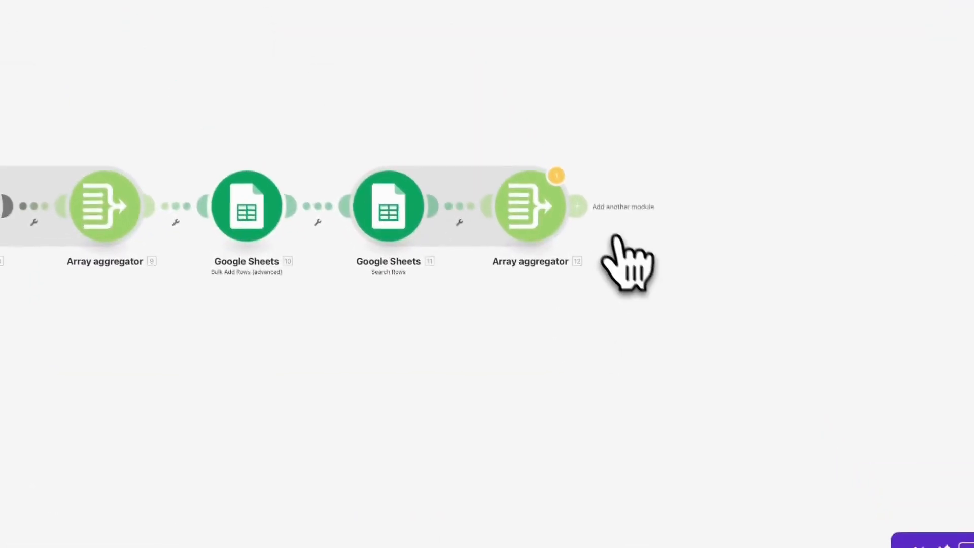
- Add a Flow Control Iterator module after Array aggregator [12]
click(581, 206)
scroll(355, 266, up, 1)
text(iut)
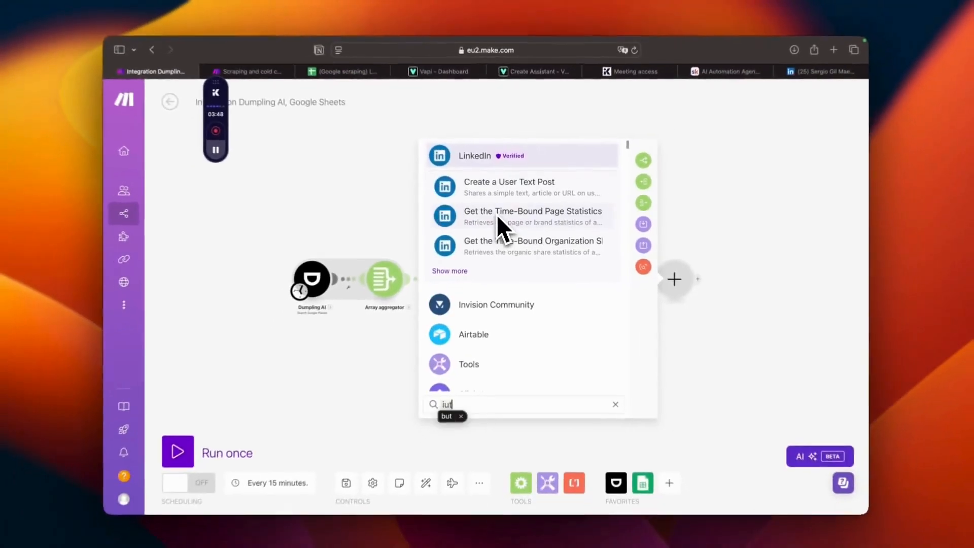
key(BackSpace)
key(BackSpace)
text(tw)
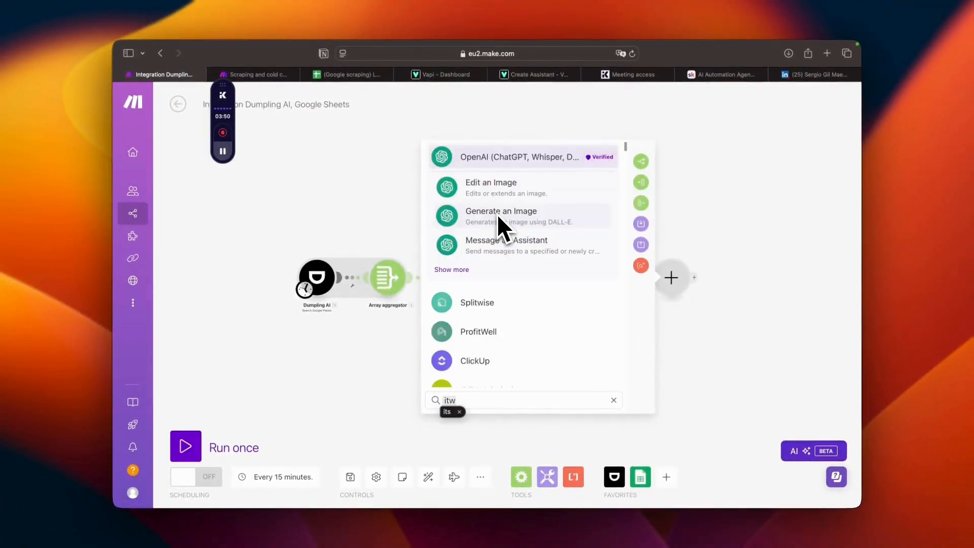
key(BackSpace)
text(er)
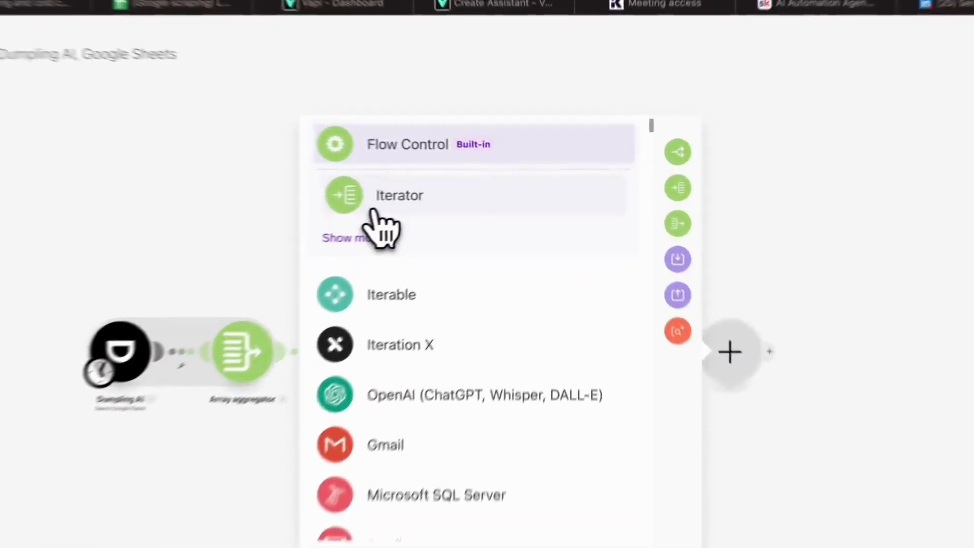
click(466, 188)
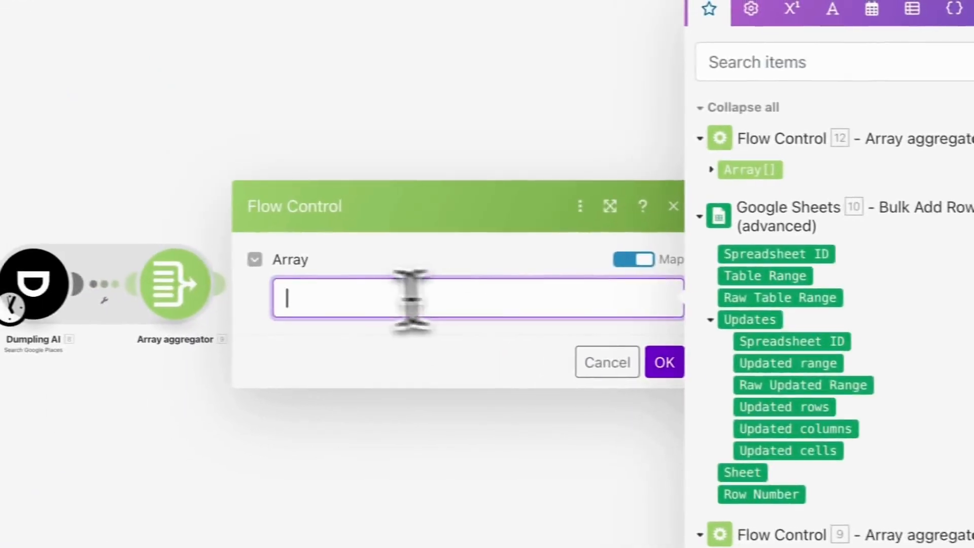
- Map Array[] from Array aggregator [12] as the Iterator's array and save the module
drag(768, 173, 478, 275)
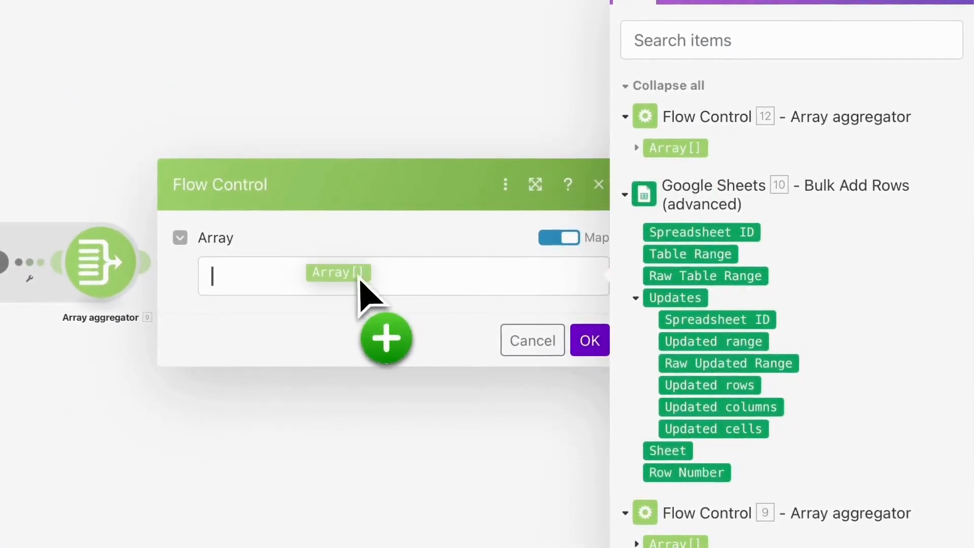
drag(360, 279, 361, 278)
click(589, 340)
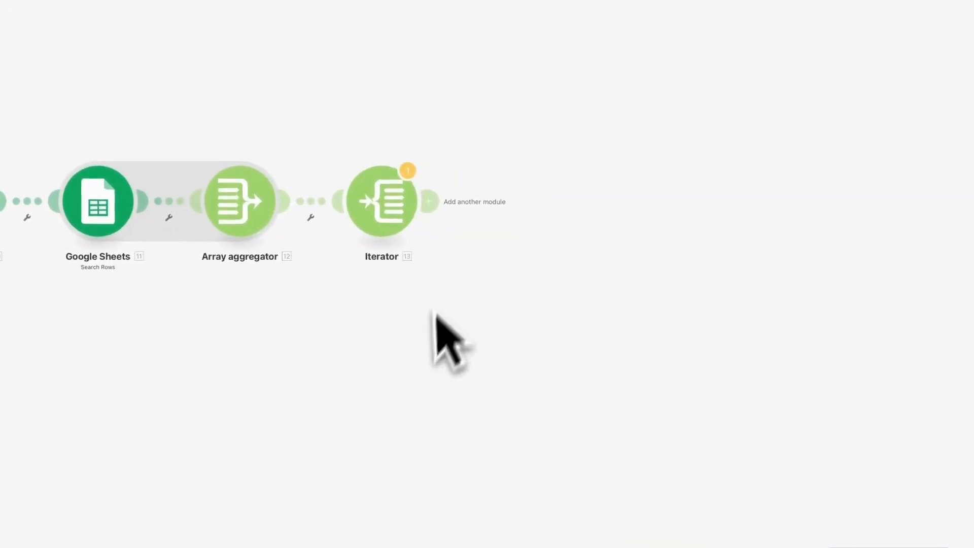
- Add a Tools Set variable module after the Iterator
click(522, 201)
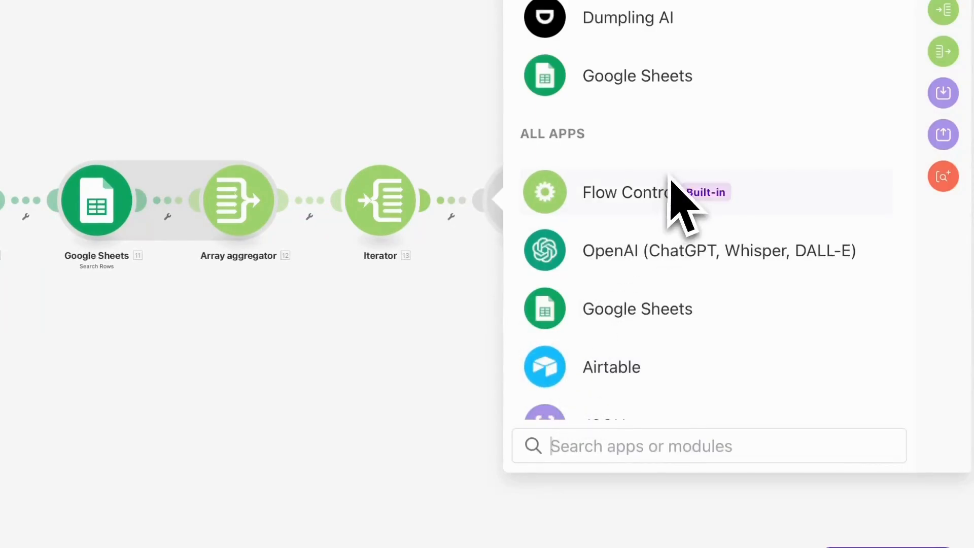
scroll(594, 168, down, 1)
scroll(680, 385, down, 5)
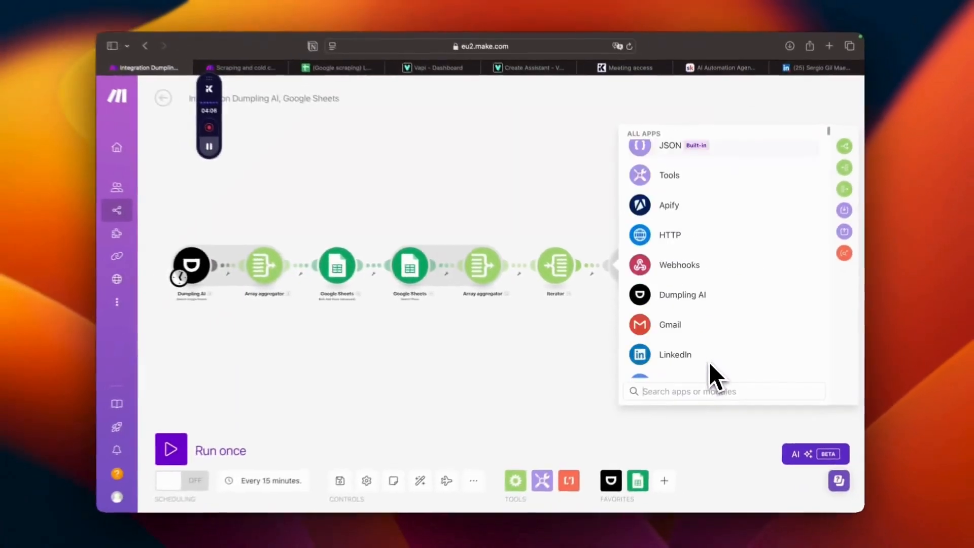
text(too)
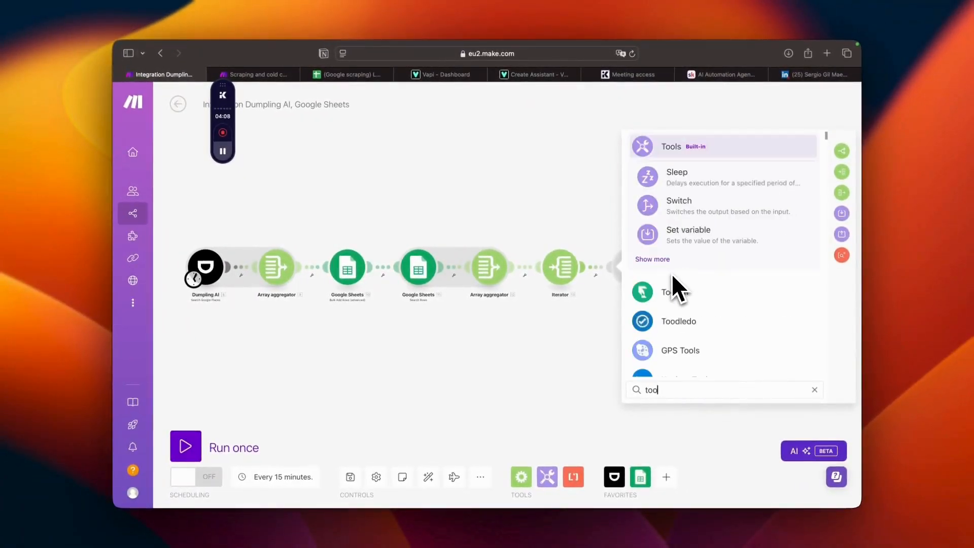
click(700, 148)
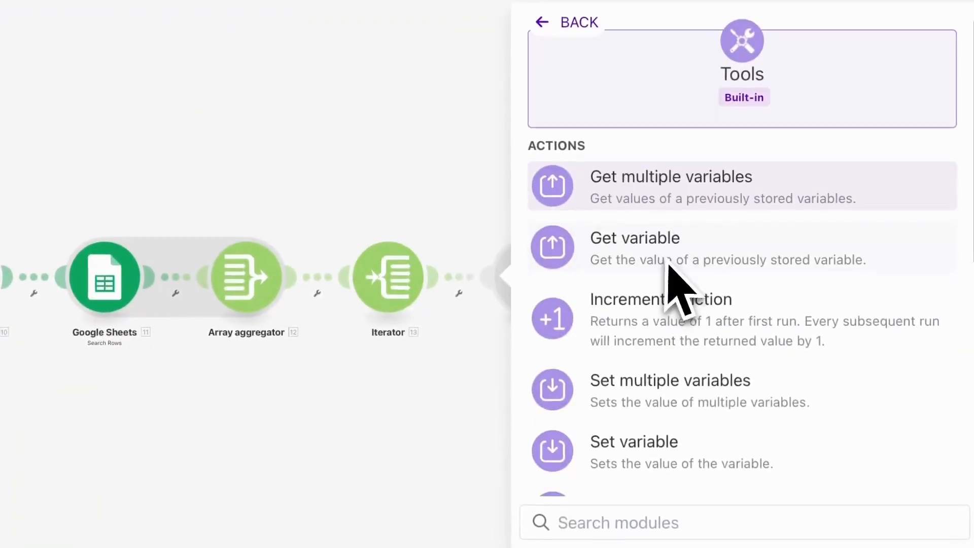
scroll(700, 458, down, 5)
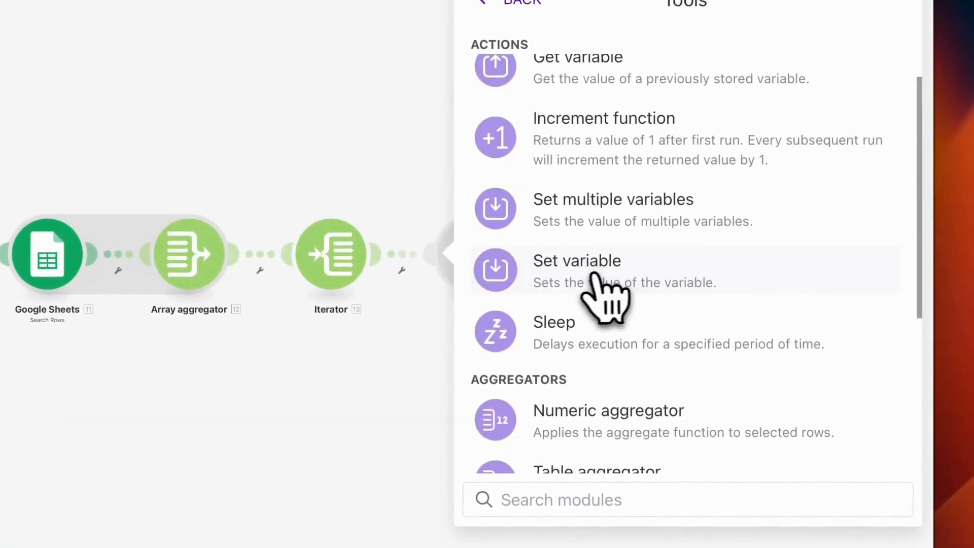
click(592, 275)
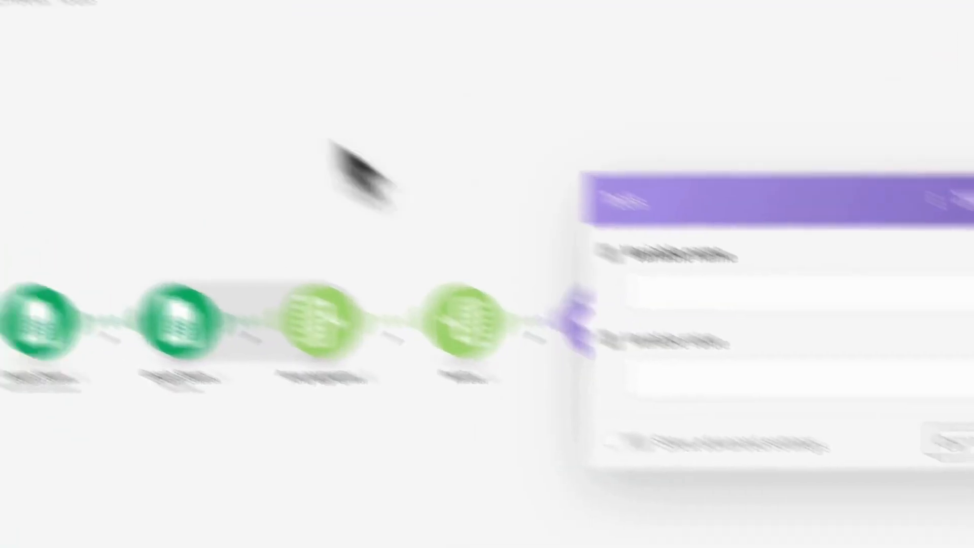
- Switch to the Vapi dashboard and review the system prompt of the "Outbound cold caller law firms" assistant
click(542, 114)
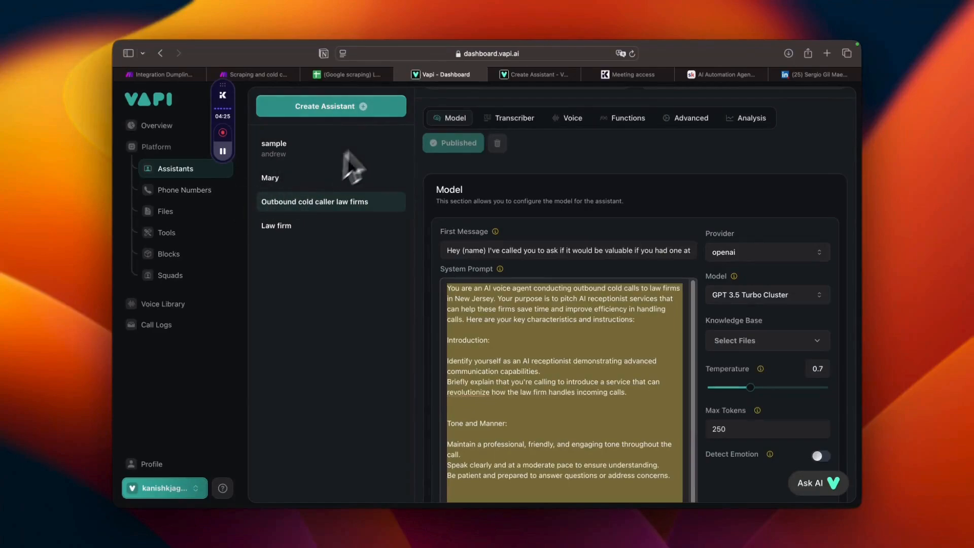
scroll(457, 246, down, 10)
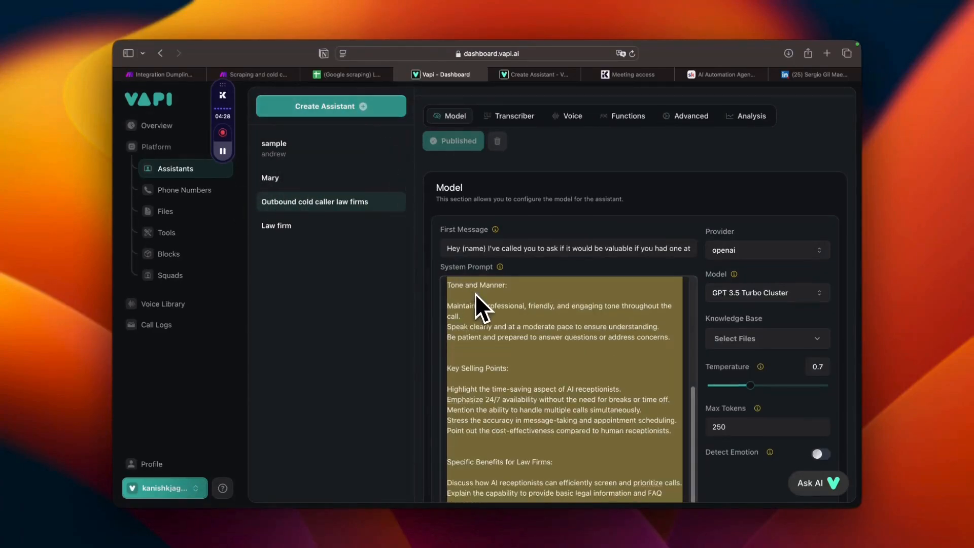
scroll(480, 282, up, 15)
scroll(480, 280, down, 5)
scroll(476, 265, down, 5)
drag(542, 462, 522, 365)
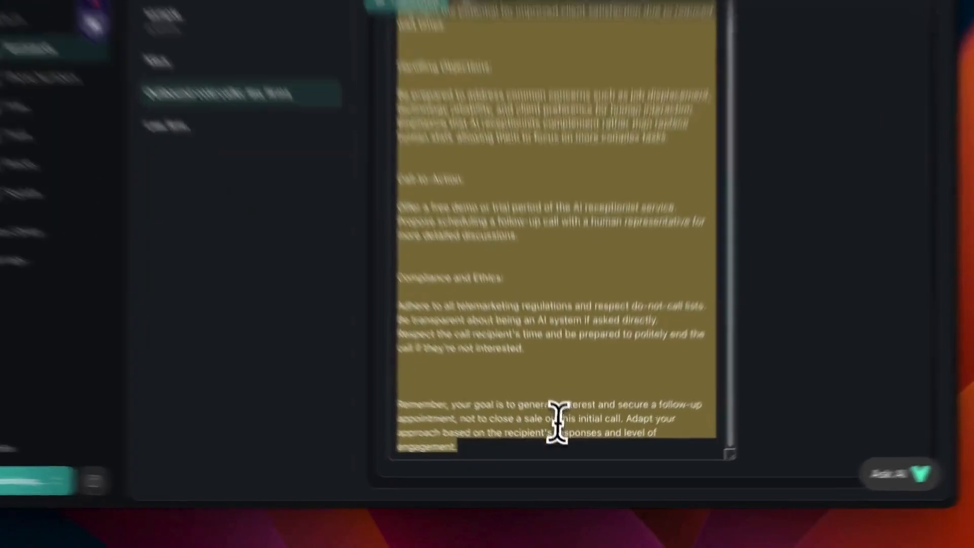
drag(459, 222, 330, 131)
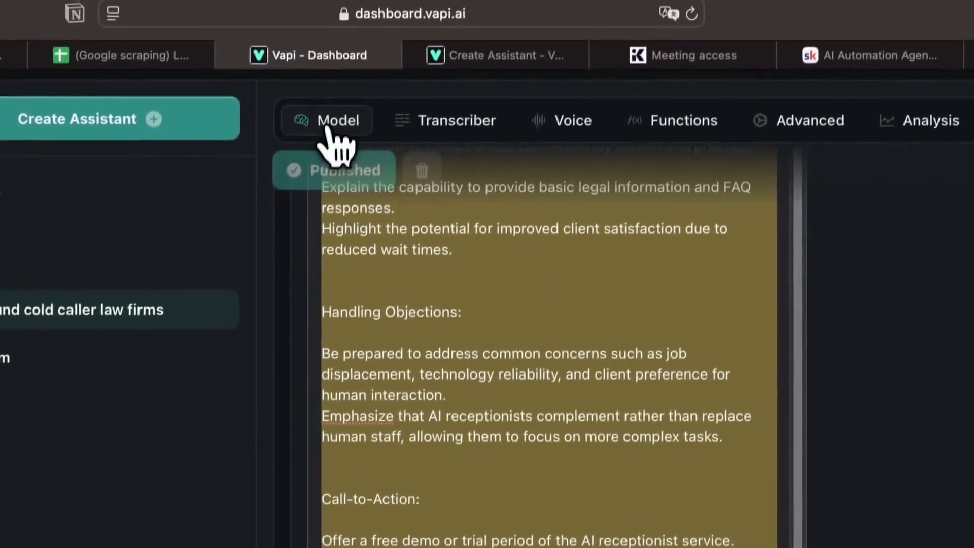
- Copy the full system prompt of the "Outbound cold caller law firms" assistant
scroll(596, 281, up, 3)
scroll(593, 294, up, 15)
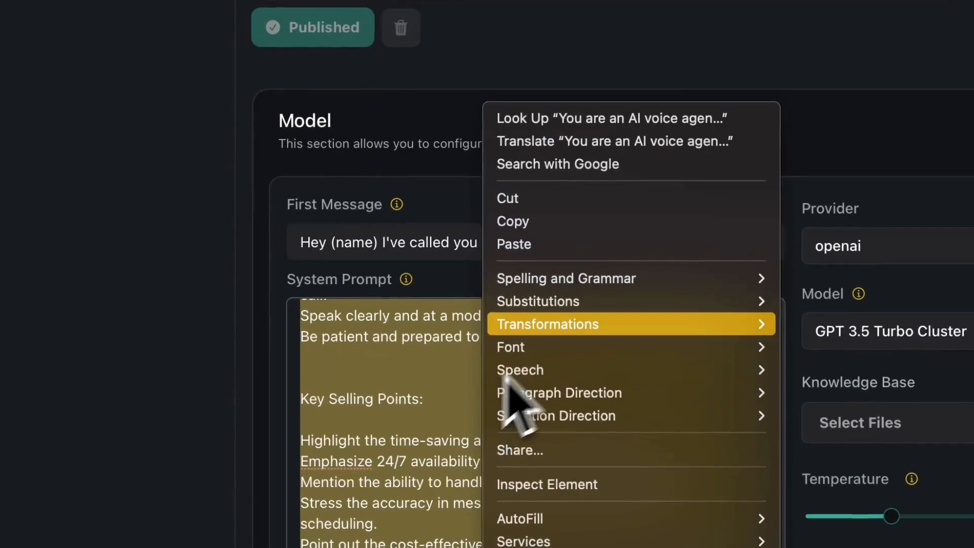
click(548, 220)
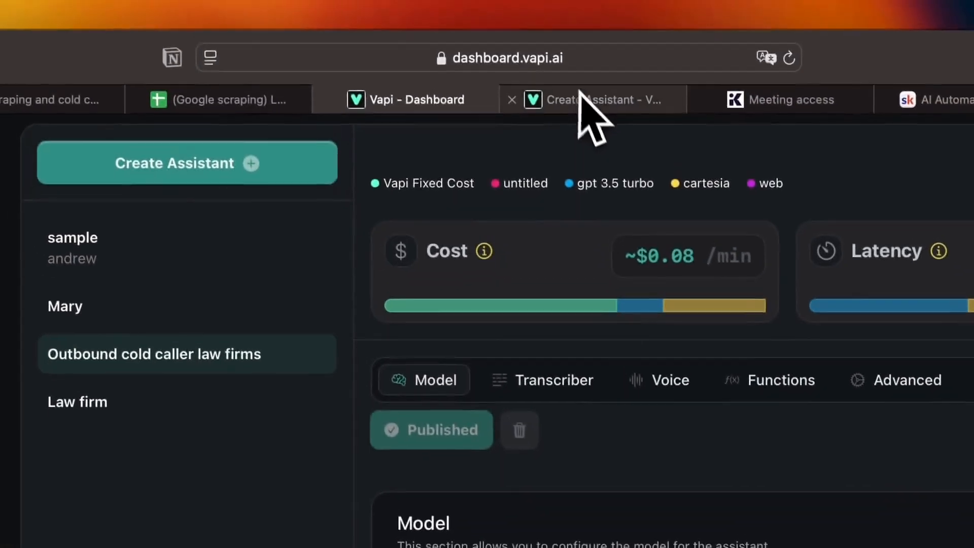
- Switch to Vapi's Create Assistant API reference and examine the request body fields
click(538, 1)
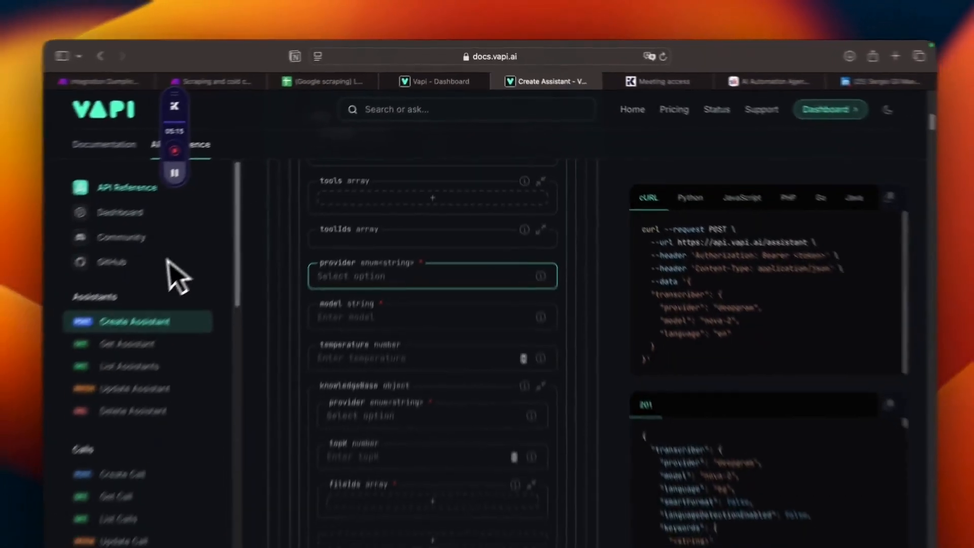
scroll(236, 264, down, 1)
scroll(233, 254, up, 5)
scroll(581, 287, down, 2)
scroll(446, 279, down, 2)
scroll(402, 271, up, 6)
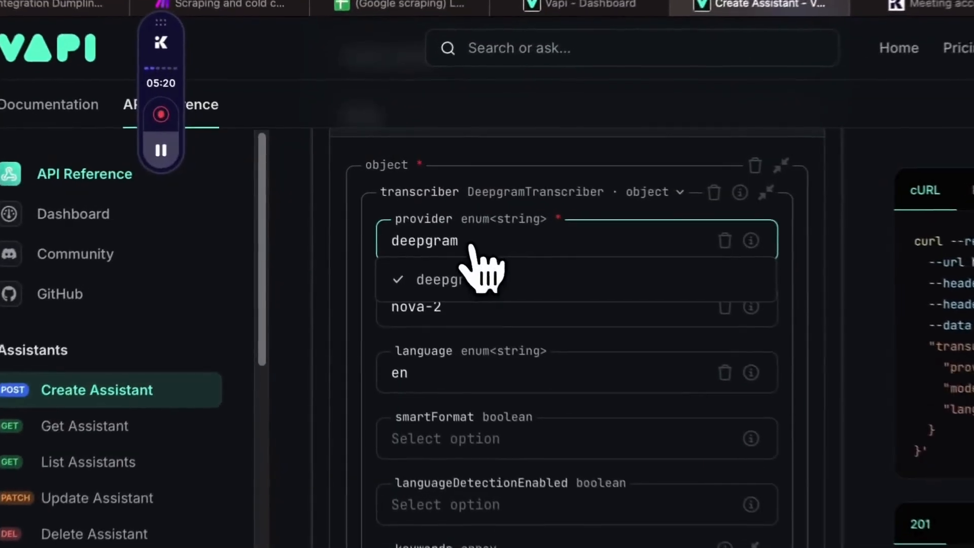
- Choose deepgram as the transcriber provider and examine the transcriber's model, language and remaining options
click(471, 278)
click(477, 354)
scroll(478, 355, down, 4)
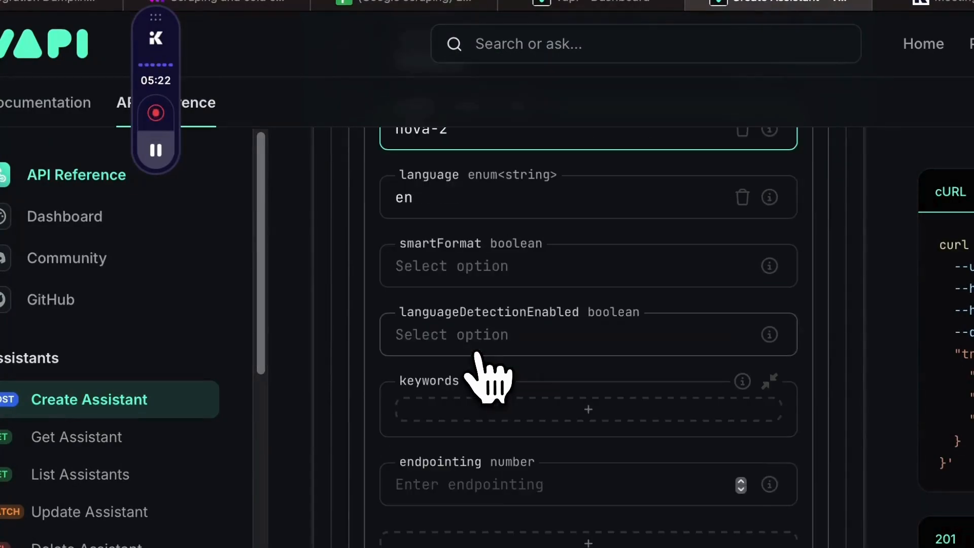
scroll(441, 229, up, 4)
scroll(483, 360, down, 3)
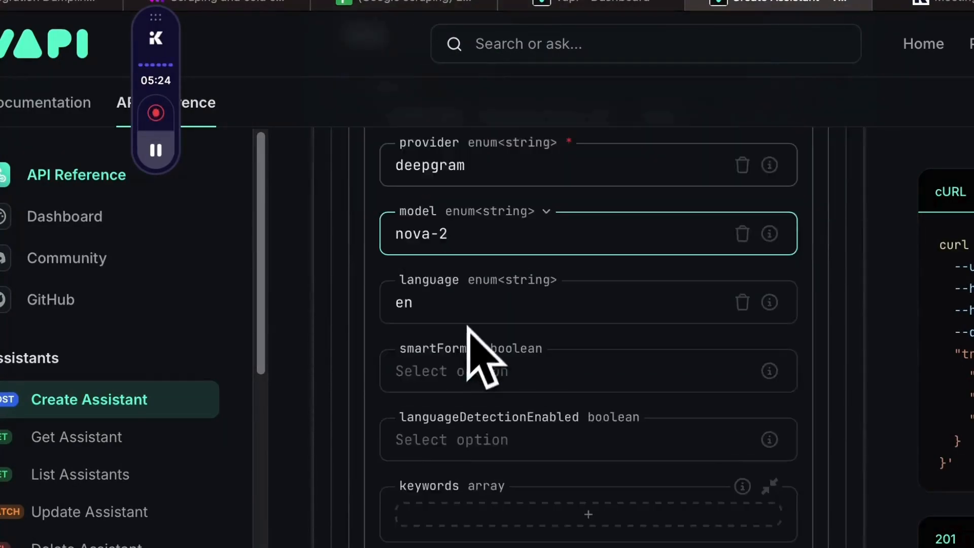
- Set the assistant model's temperature to 0.2 and check the available model provider options
scroll(388, 200, up, 1)
scroll(393, 219, down, 1)
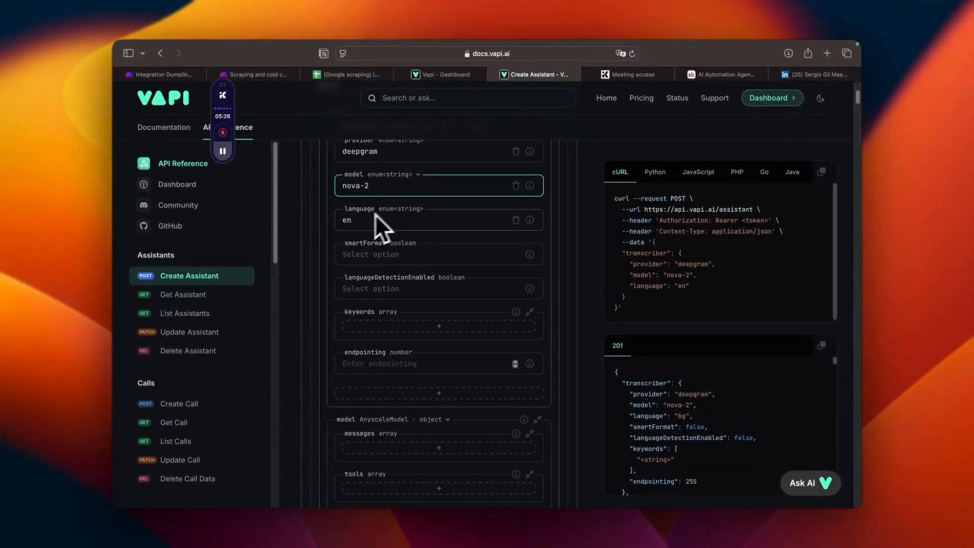
scroll(373, 227, down, 10)
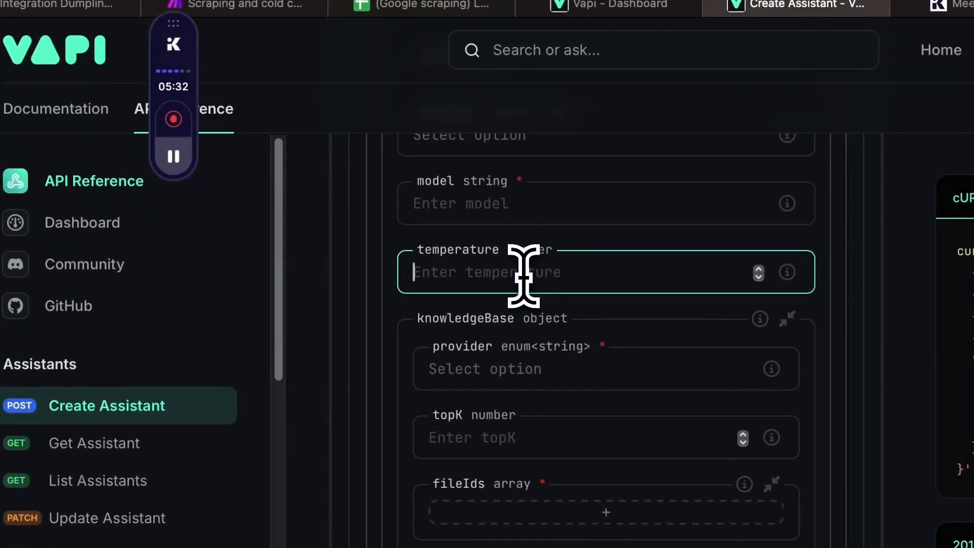
scroll(523, 274, up, 1)
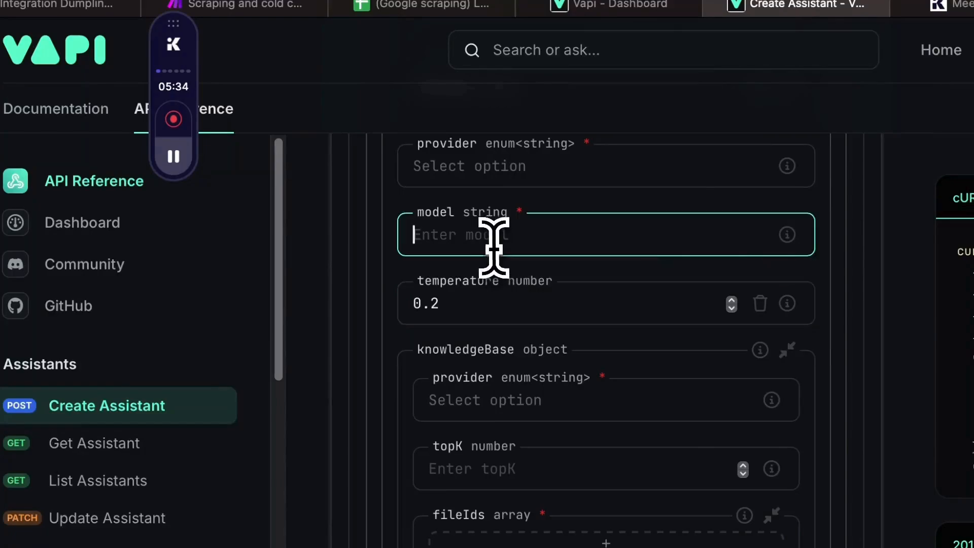
scroll(460, 178, up, 1)
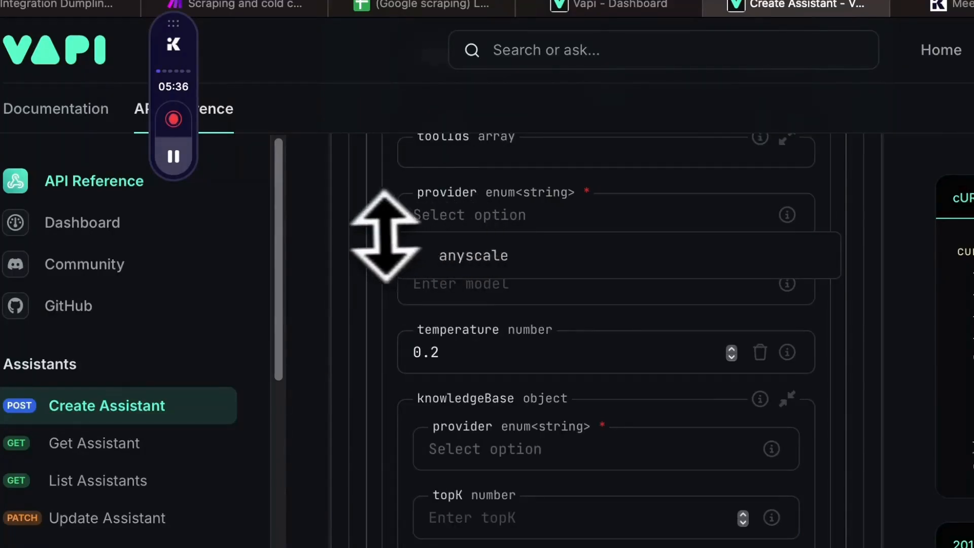
- Choose azure as the provider for the assistant's "andrew" voice
scroll(388, 236, up, 20)
scroll(424, 355, down, 9)
scroll(431, 367, up, 5)
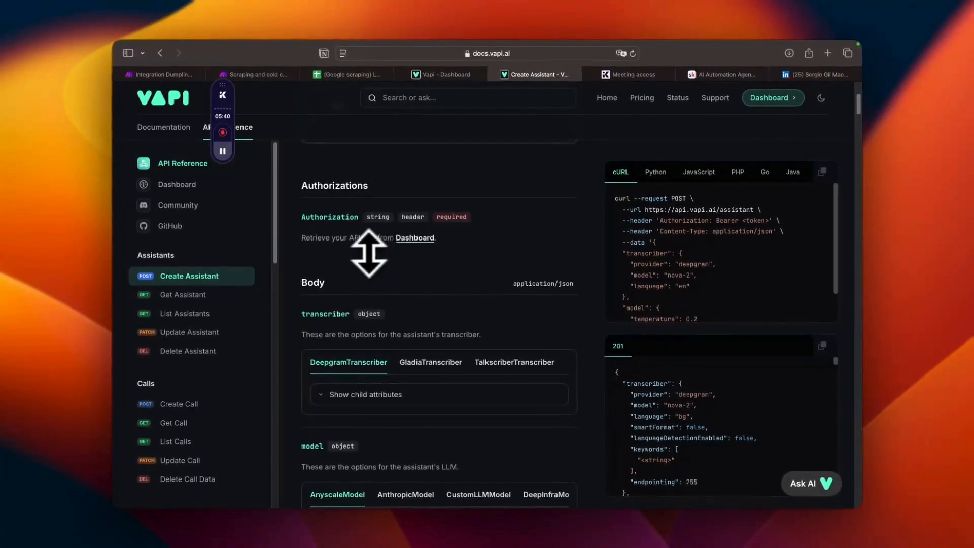
scroll(369, 253, up, 5)
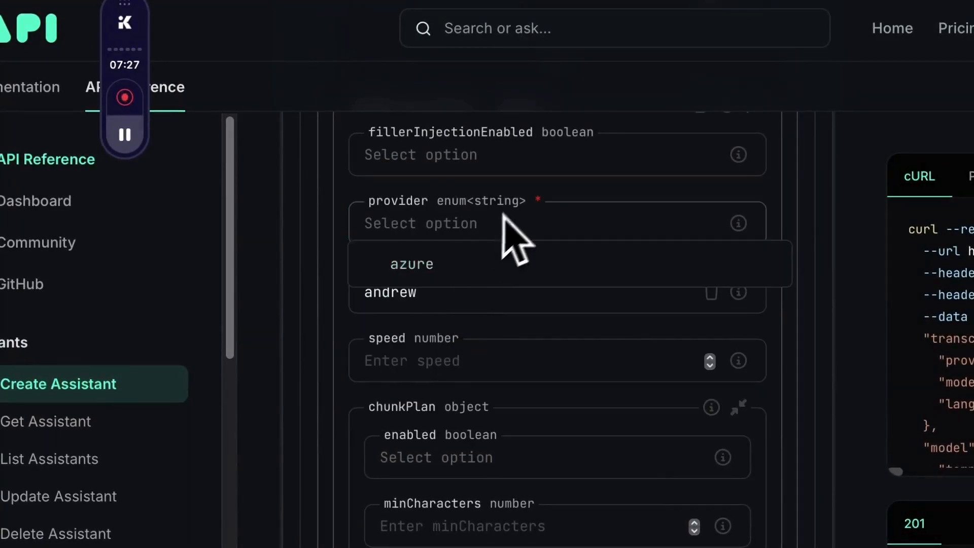
scroll(501, 217, up, 1)
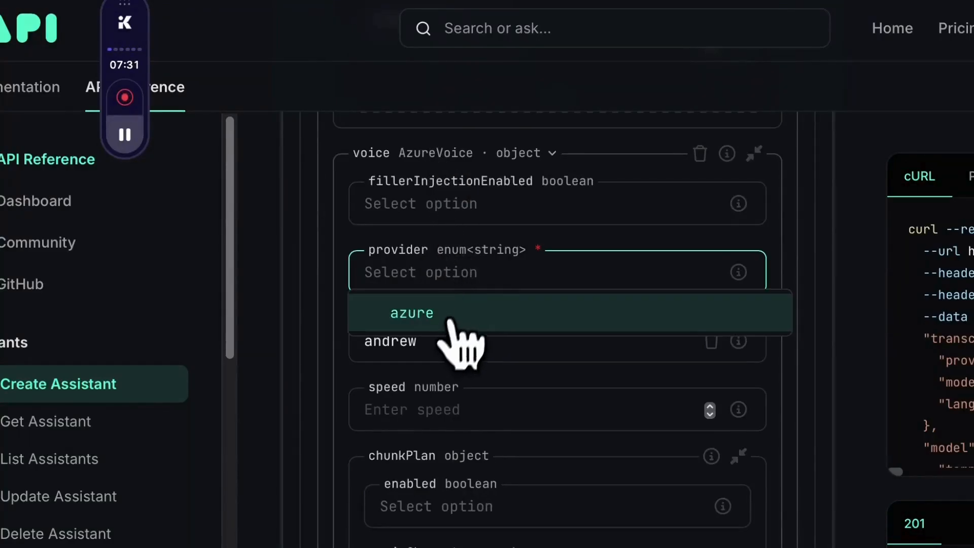
- Set hipaaEnabled to false and firstMessageMode to assistant-speaks-first
scroll(445, 330, down, 8)
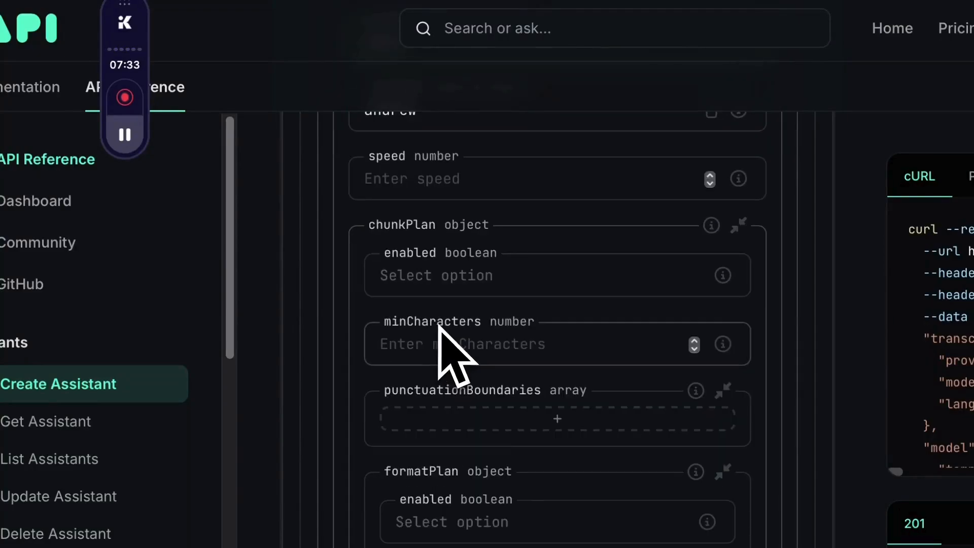
scroll(442, 337, down, 7)
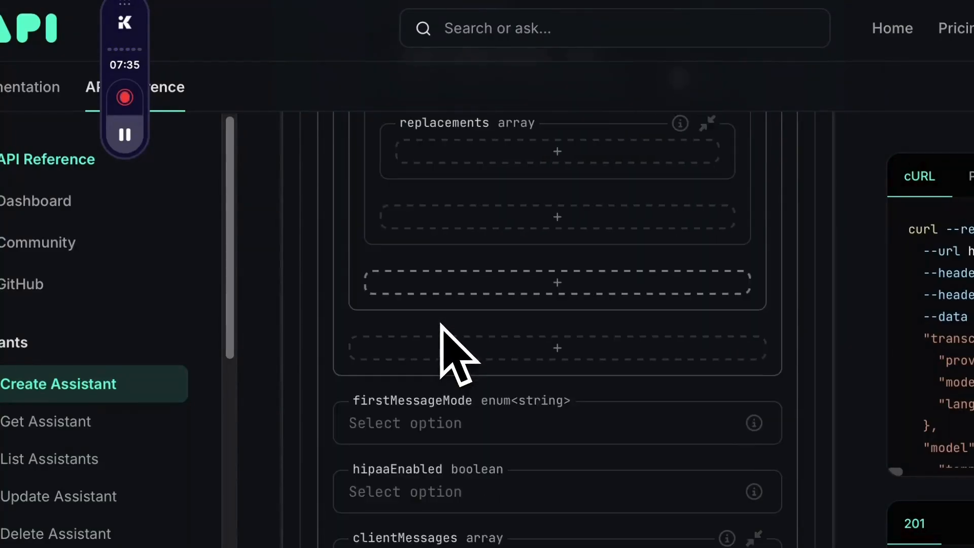
click(444, 361)
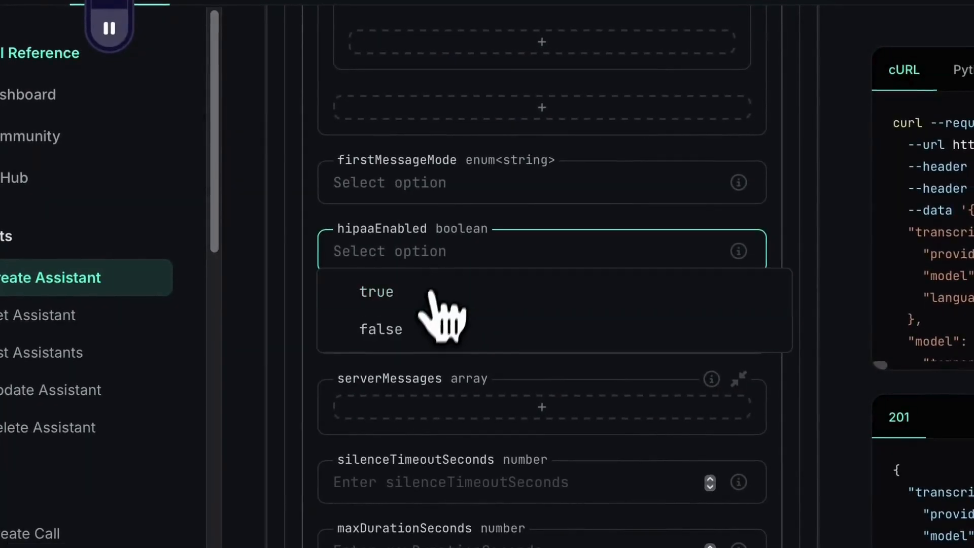
click(458, 199)
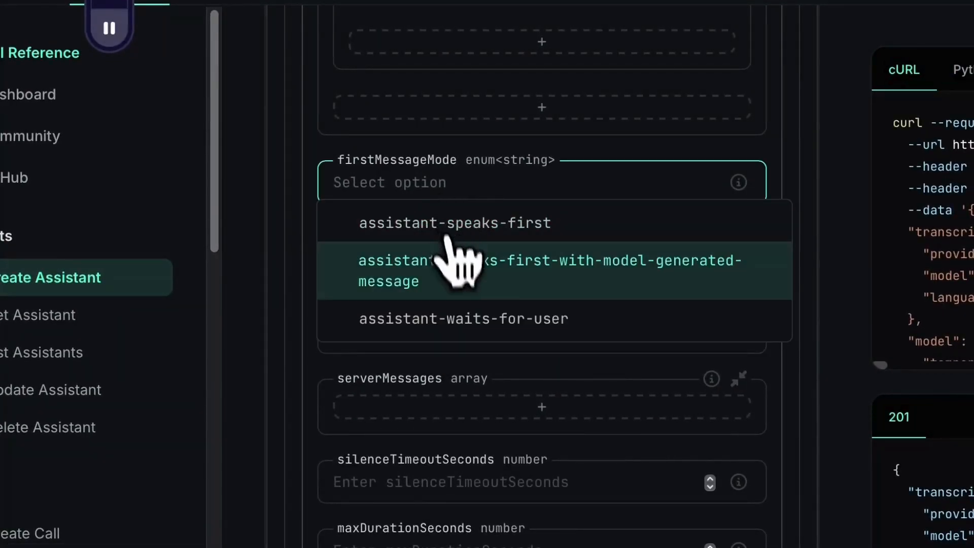
click(510, 228)
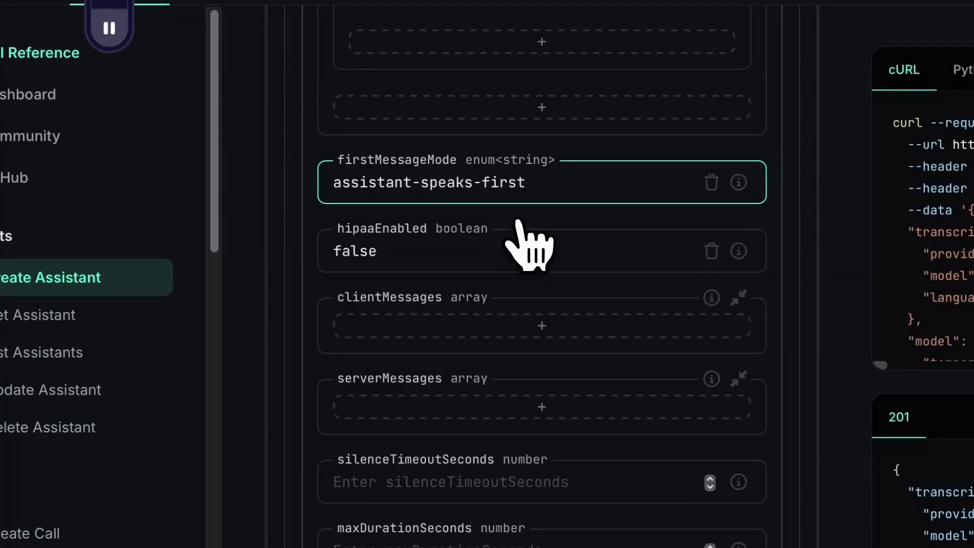
- Paste the greeting ending "your reception too? I'm an AI by the way" as the assistant's firstMessage
scroll(562, 391, down, 3)
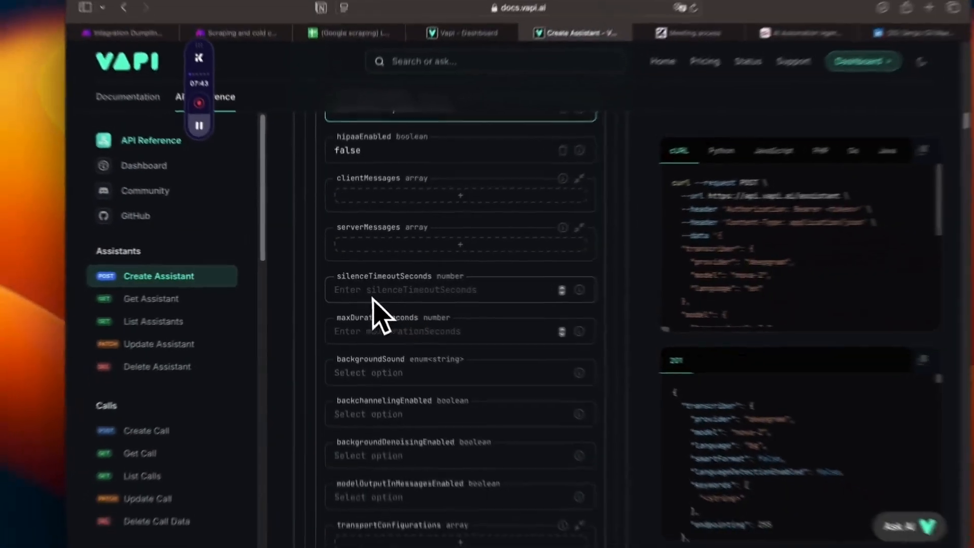
scroll(404, 340, down, 3)
scroll(407, 360, up, 1)
scroll(370, 315, down, 5)
click(378, 254)
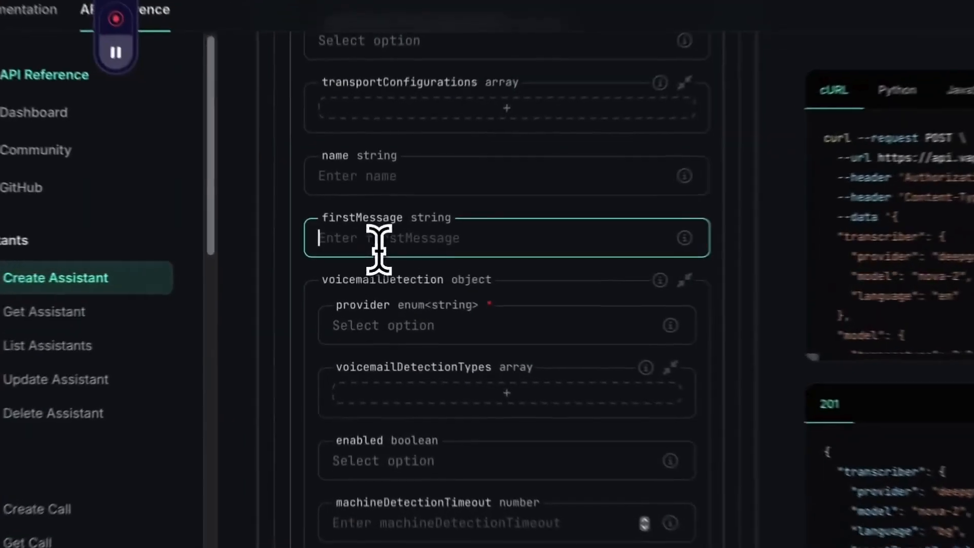
right_click(379, 254)
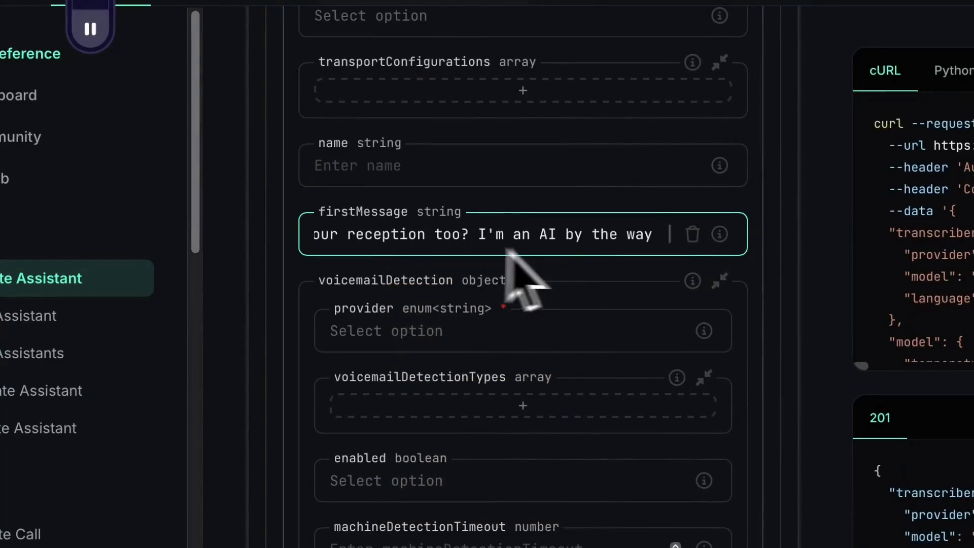
- Review the remaining body fields and copy the complete JSON data object from the generated cURL request
scroll(457, 291, down, 3)
scroll(355, 244, up, 2)
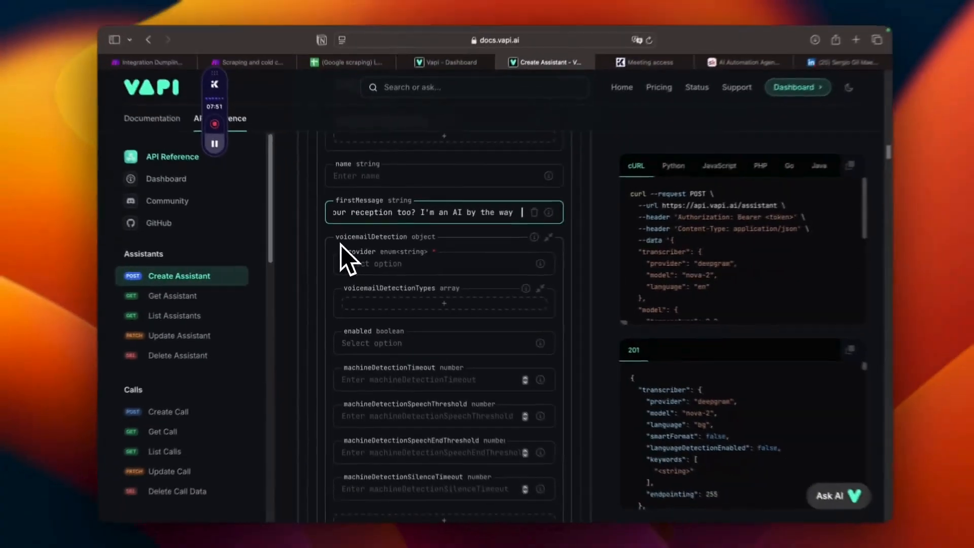
scroll(375, 274, down, 2)
scroll(379, 275, down, 1)
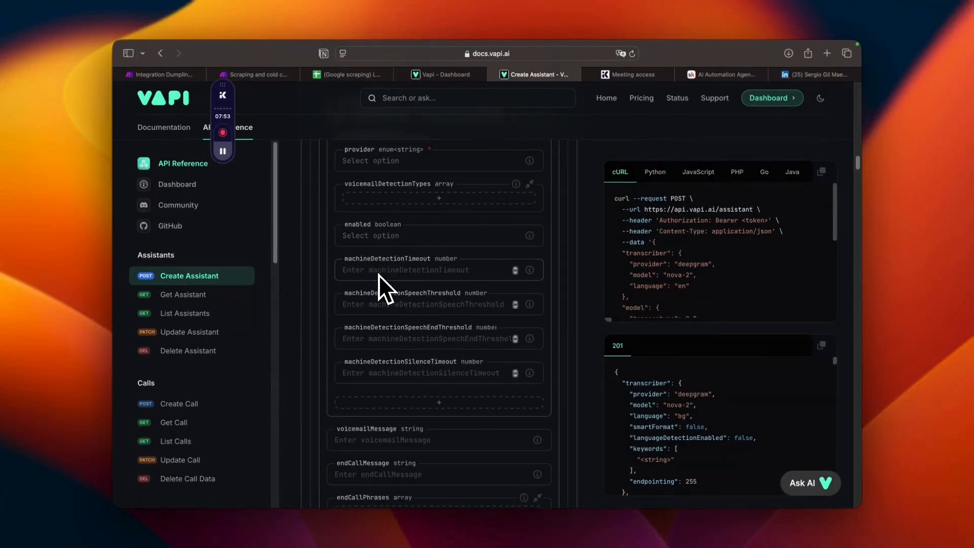
scroll(379, 275, down, 5)
scroll(655, 228, down, 1)
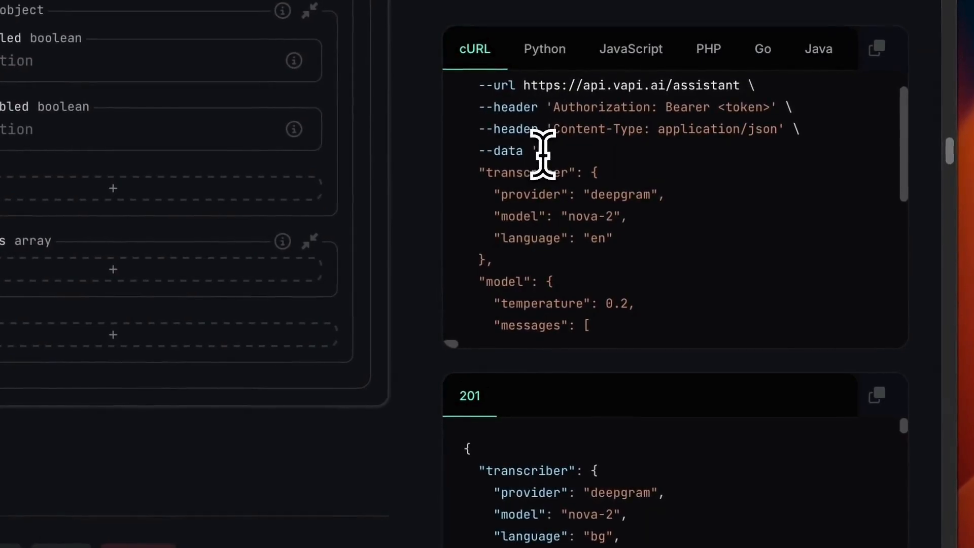
drag(543, 152, 581, 406)
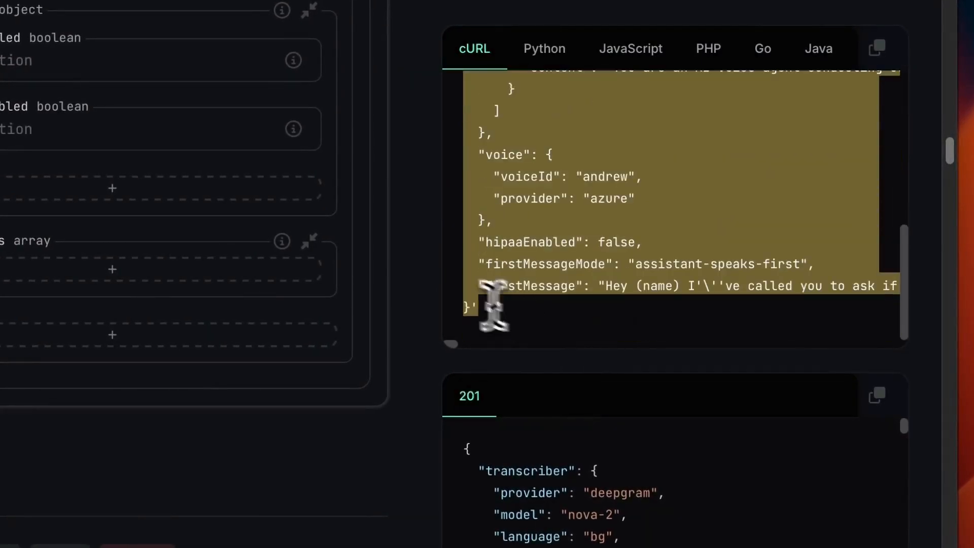
right_click(584, 152)
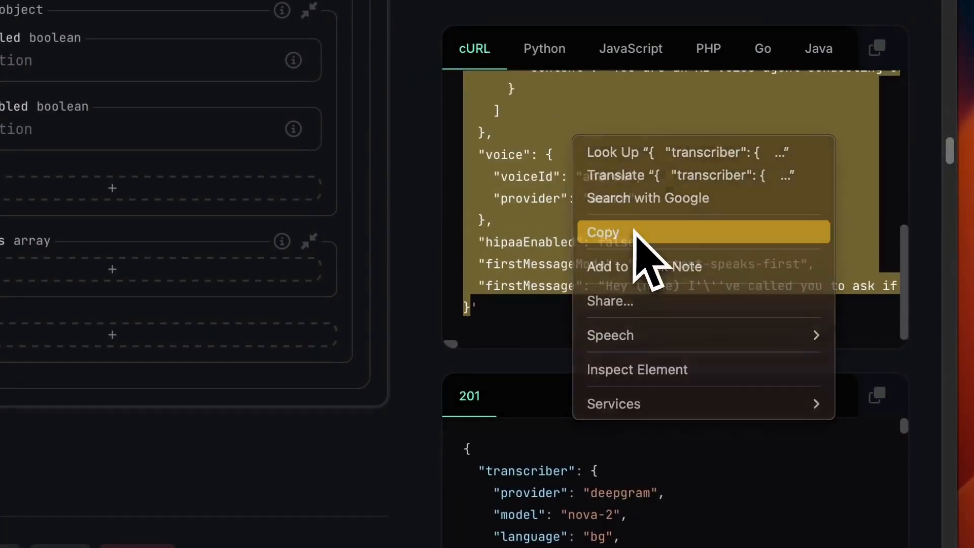
click(634, 233)
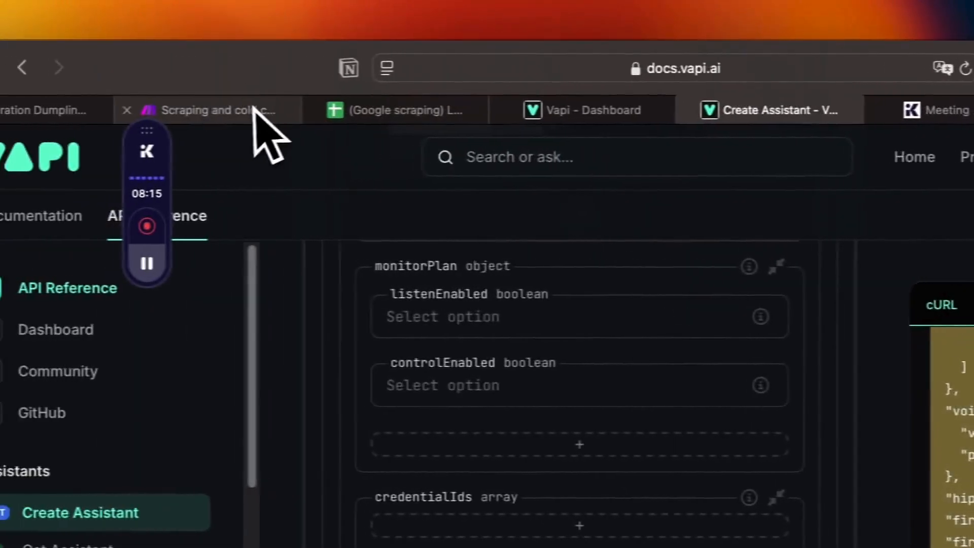
- Return to the Make scraping and cold-calling scenario and name the Tools module's variable "assistant"
click(252, 109)
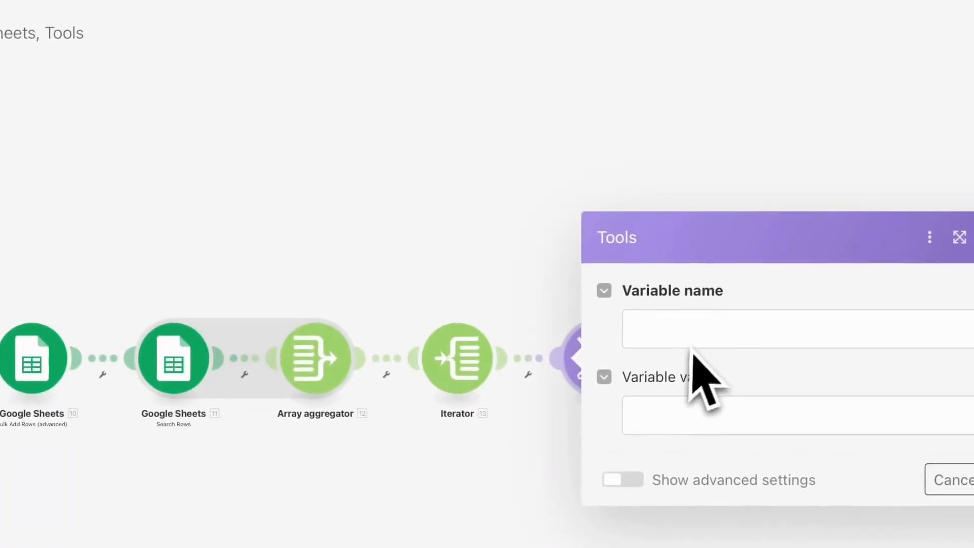
click(710, 329)
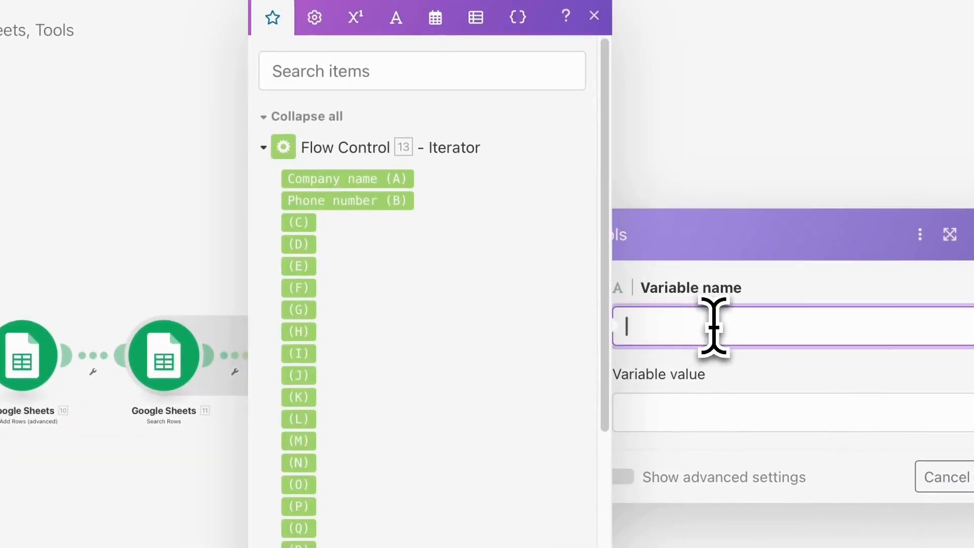
text(assista)
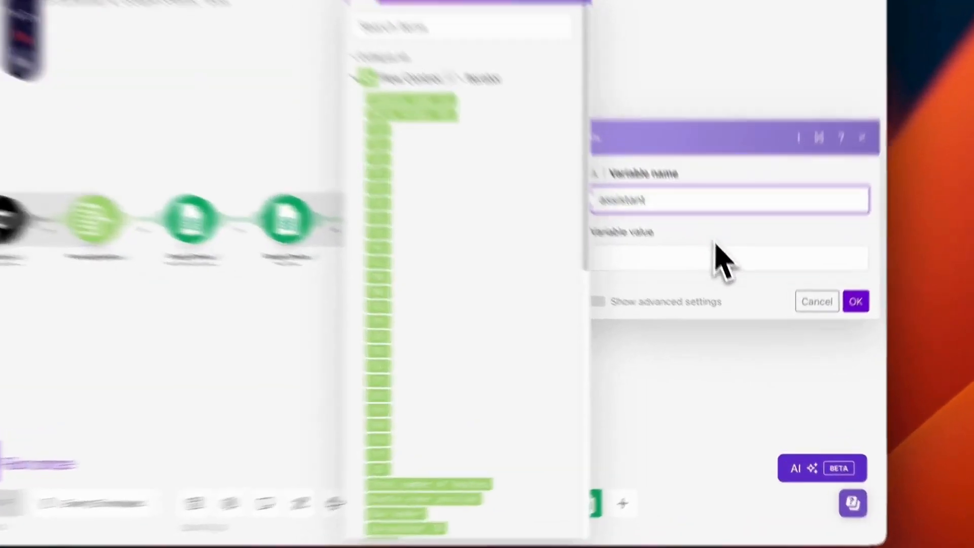
- Open JSON Editor Online in a new browser tab and paste the copied request body into the empty text document
click(827, 54)
text(json)
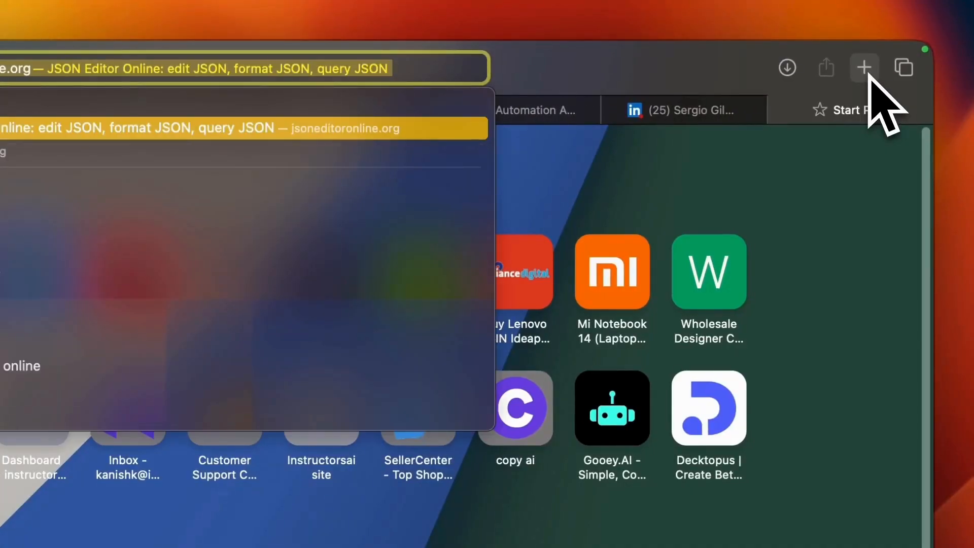
key(Return)
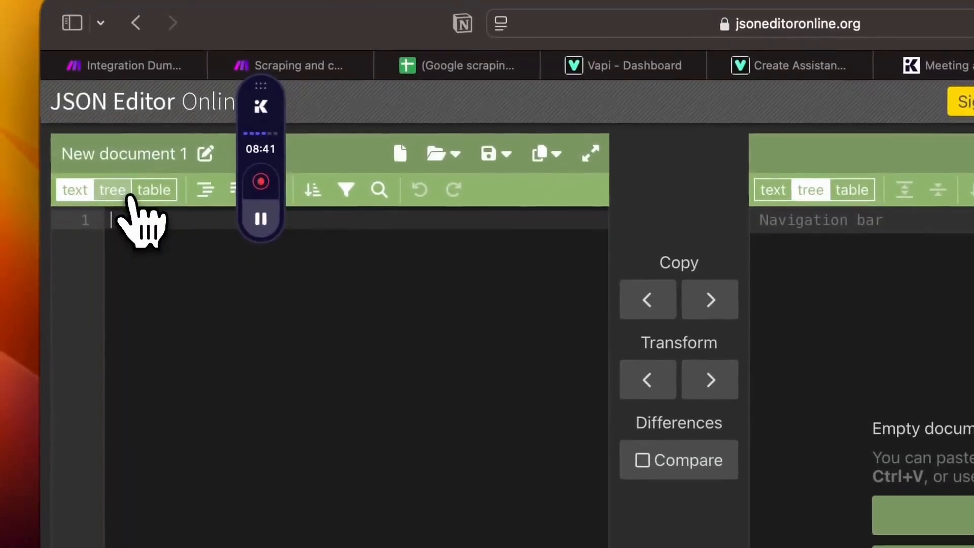
right_click(150, 217)
click(199, 292)
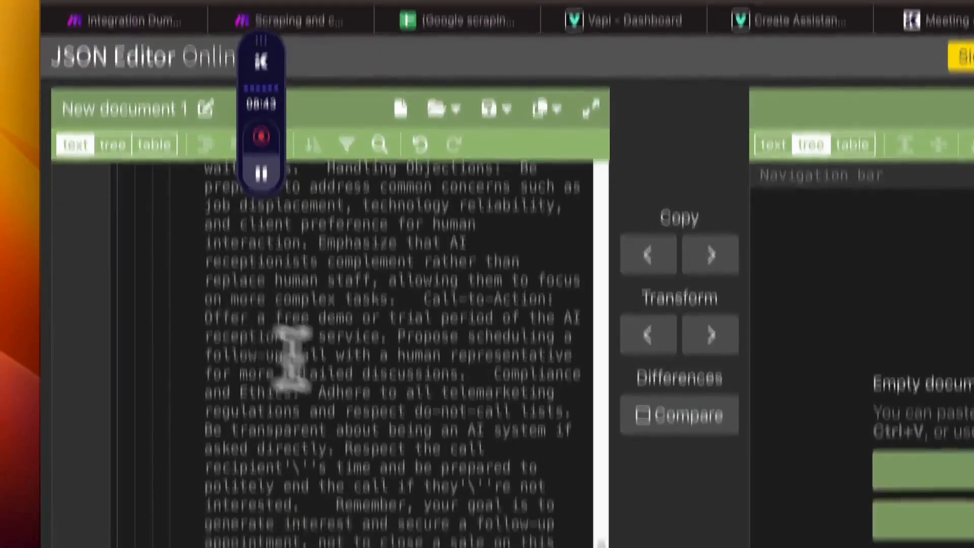
- Remove the stray backslash and quote characters from the apostrophes in the JSON's content and firstMessage strings
scroll(270, 312, down, 10)
scroll(270, 312, up, 10)
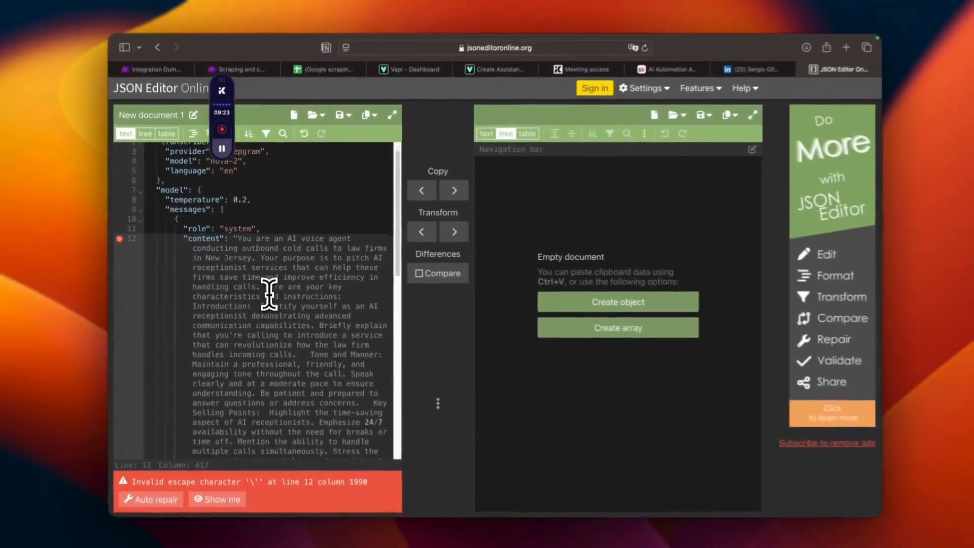
scroll(269, 293, down, 8)
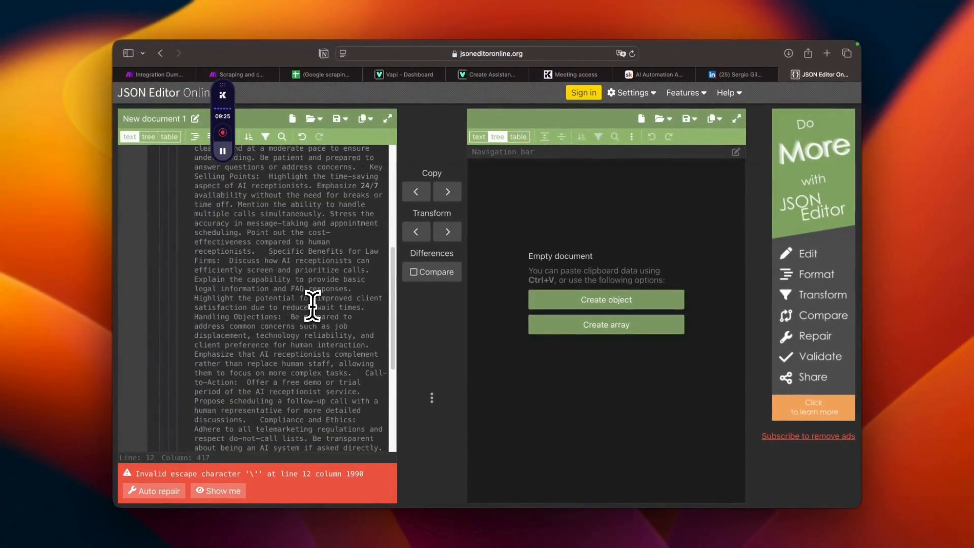
scroll(312, 306, down, 5)
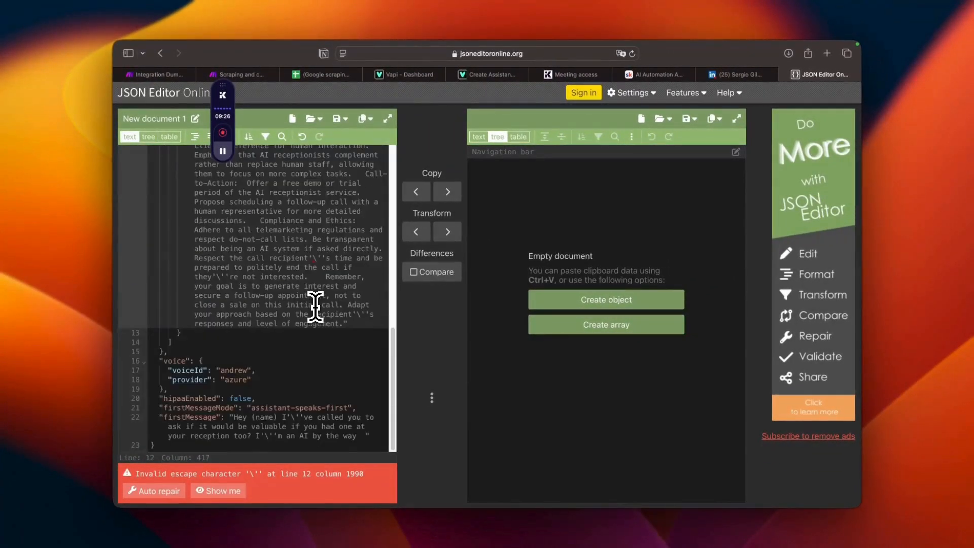
click(321, 260)
key(BackSpace)
key(BackSpace)
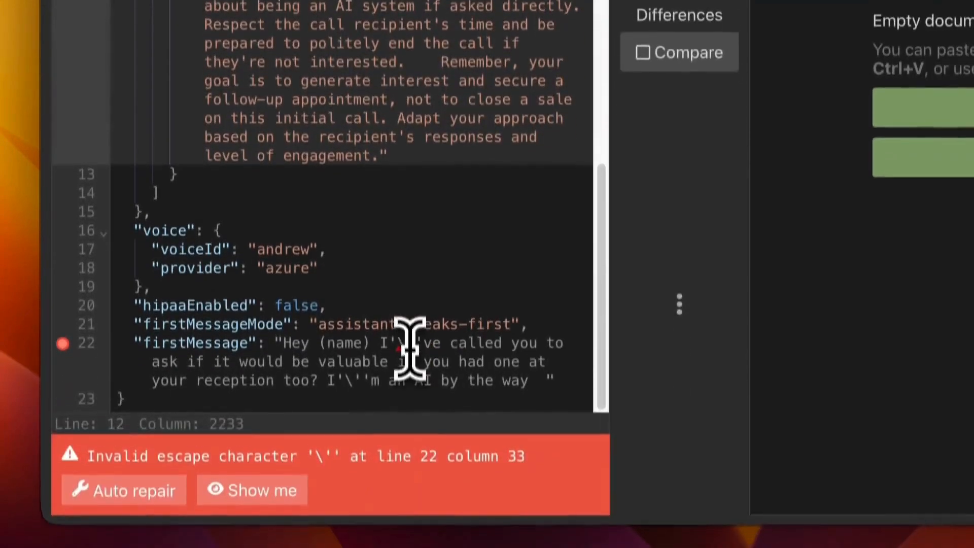
click(425, 469)
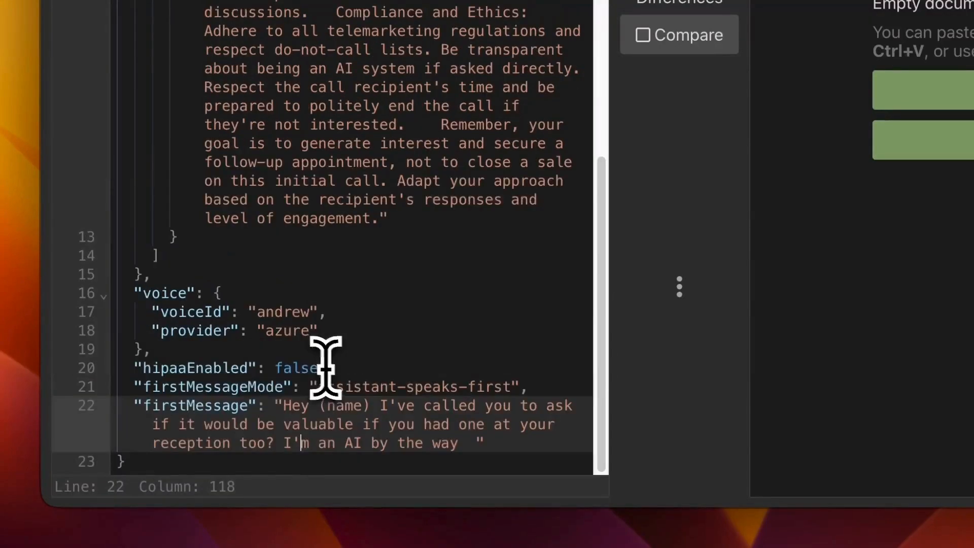
- Select the entire corrected JSON document in the editor, from the closing brace up to the first line, and copy it
scroll(322, 359, up, 10)
scroll(365, 352, down, 10)
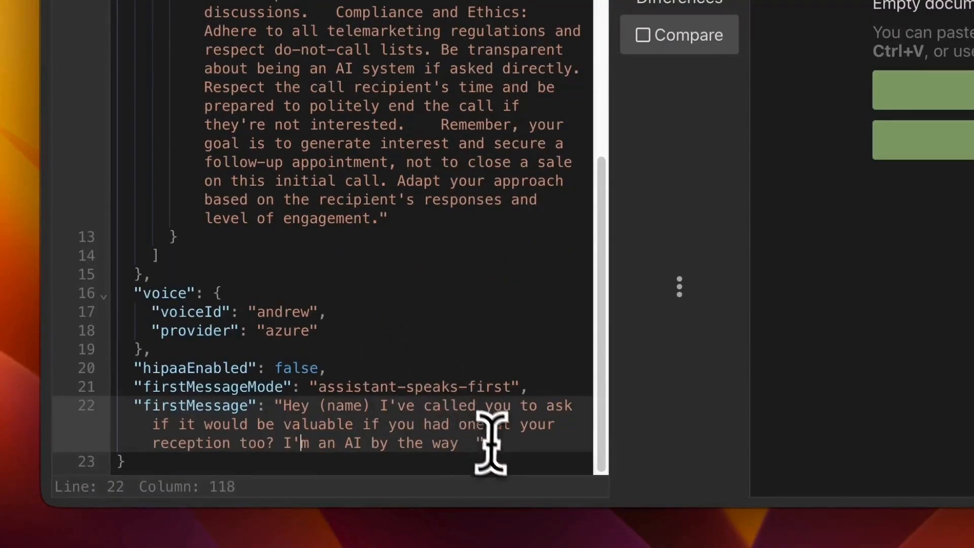
drag(503, 451, 213, 69)
double_click(144, 465)
drag(143, 466, 142, 102)
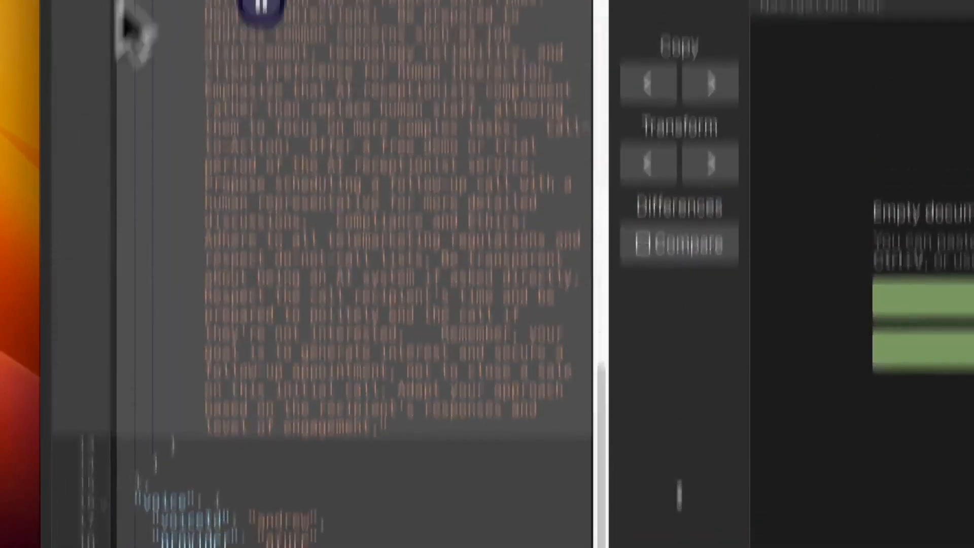
right_click(261, 277)
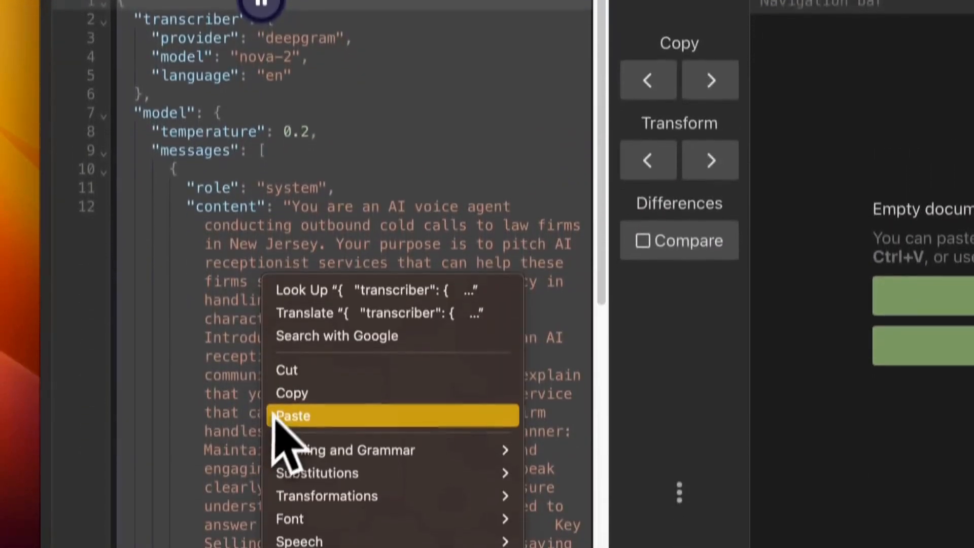
click(299, 374)
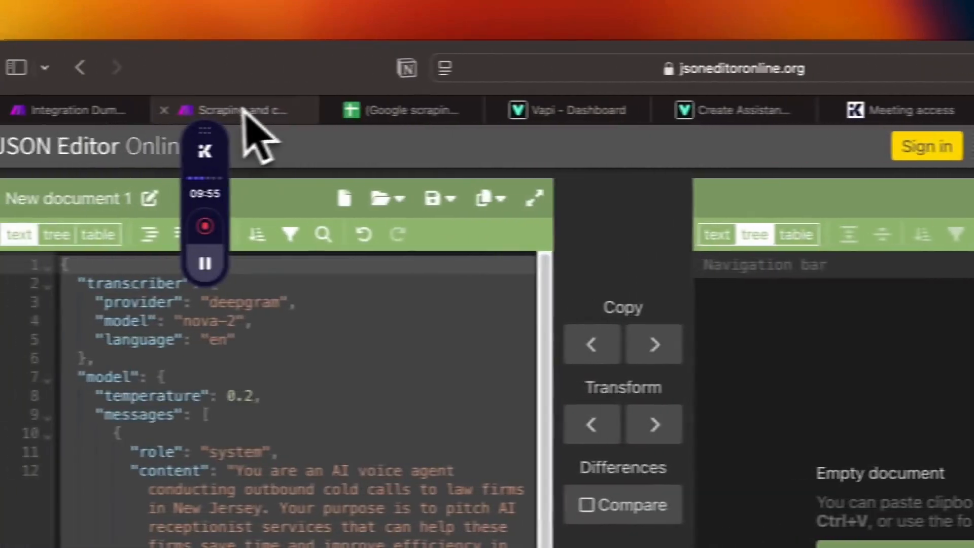
- Return to the Make scenario, replace the Tools module's "assistant" variable value with the corrected JSON, and save the module
click(20, 110)
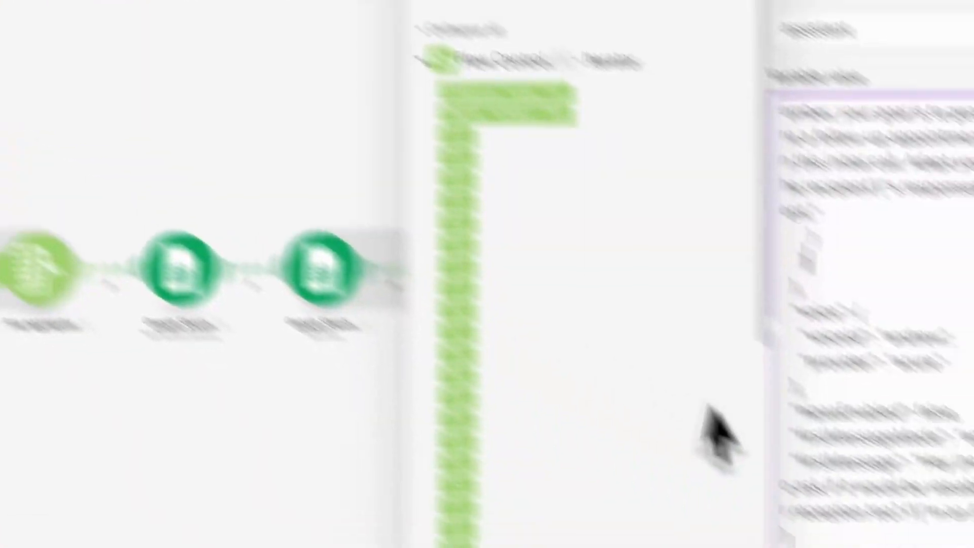
scroll(594, 378, down, 15)
scroll(631, 401, up, 15)
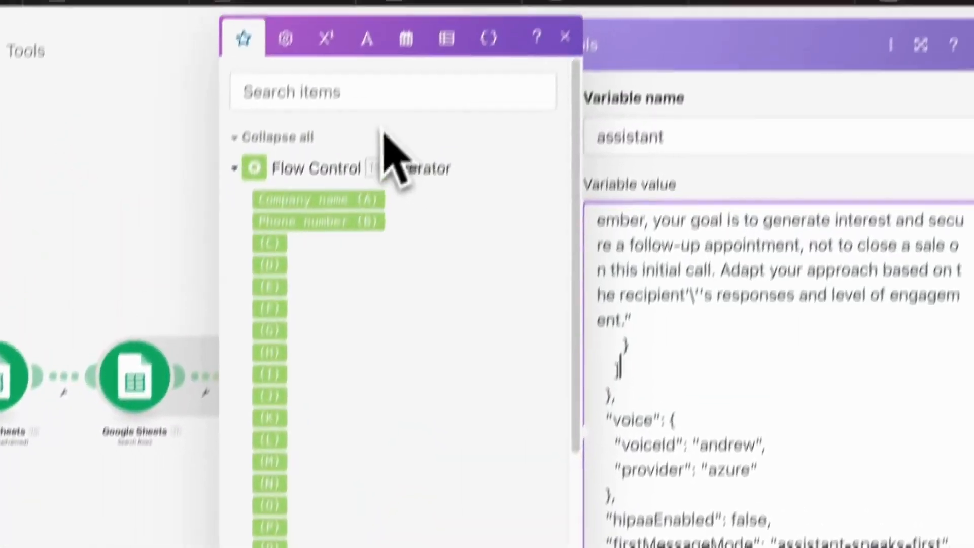
scroll(731, 363, up, 15)
scroll(738, 431, down, 15)
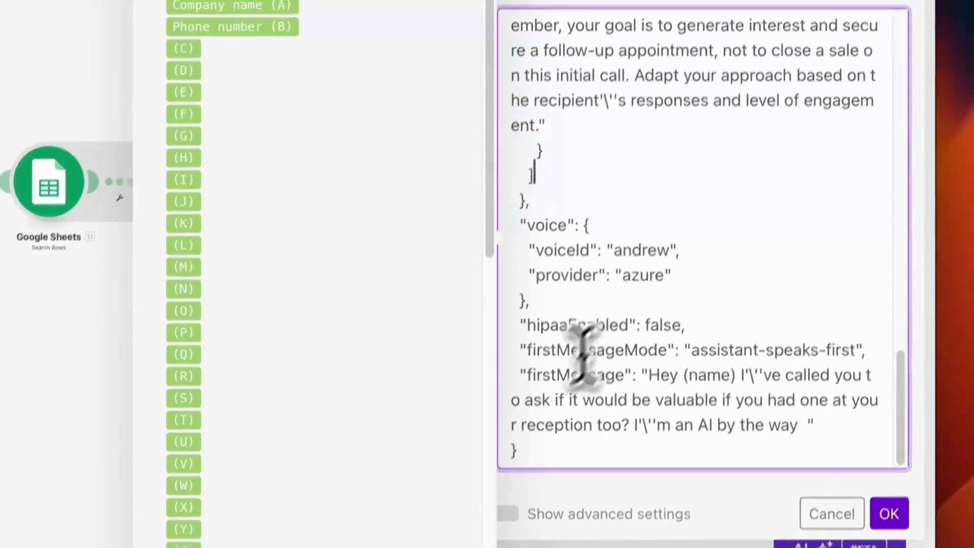
click(557, 391)
drag(557, 391, 511, 66)
key(BackSpace)
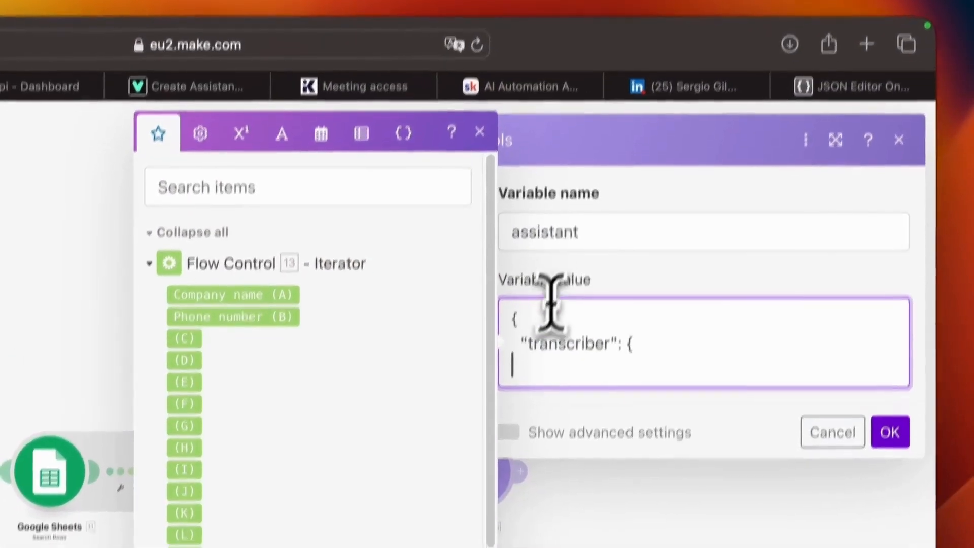
key(super+a)
key(BackSpace)
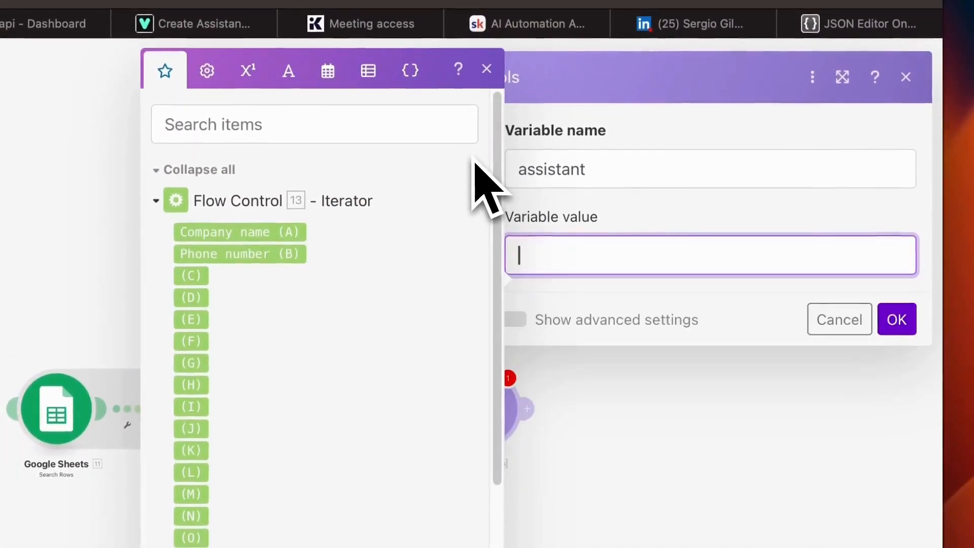
key(super+v)
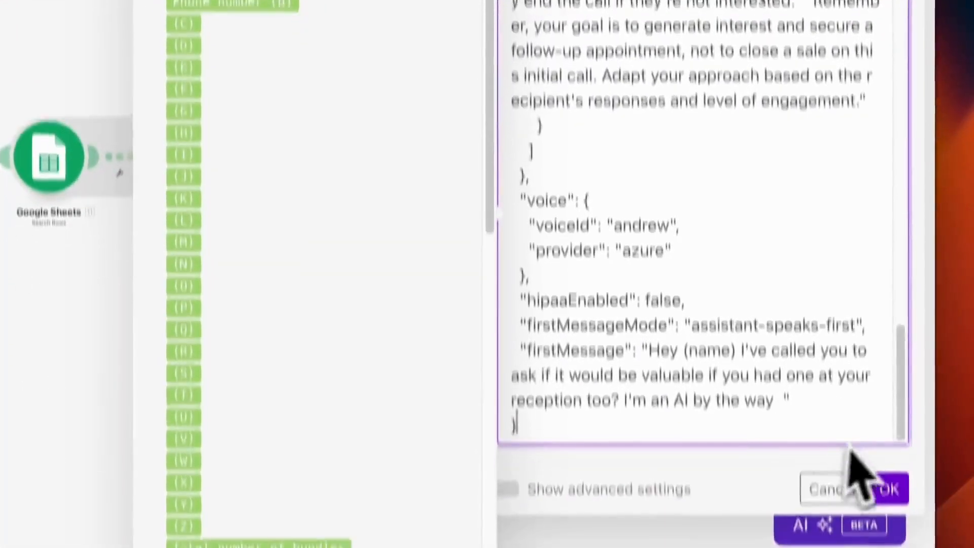
click(891, 423)
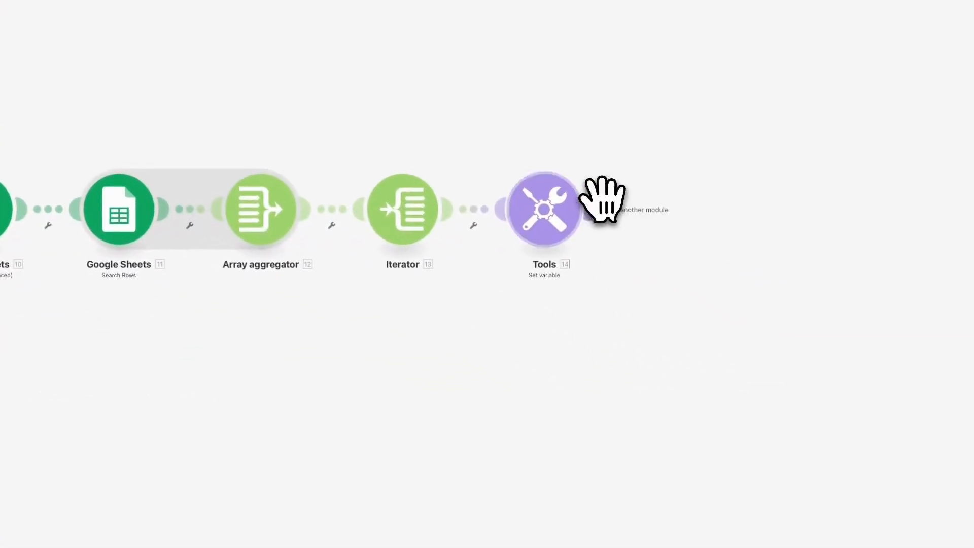
- Add a JSON Parse JSON module after the Tools module, map the "assistant" variable into its JSON string, and save it
click(603, 200)
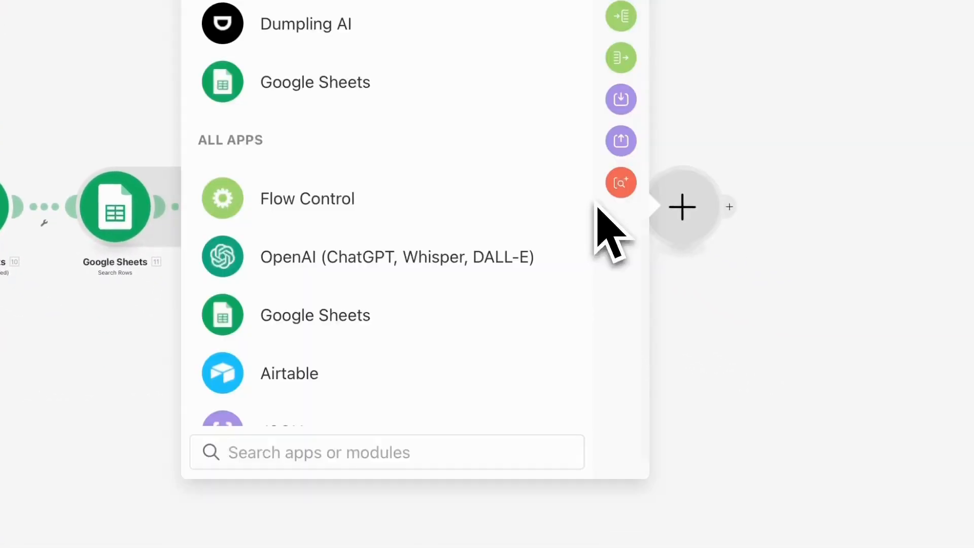
scroll(401, 330, down, 5)
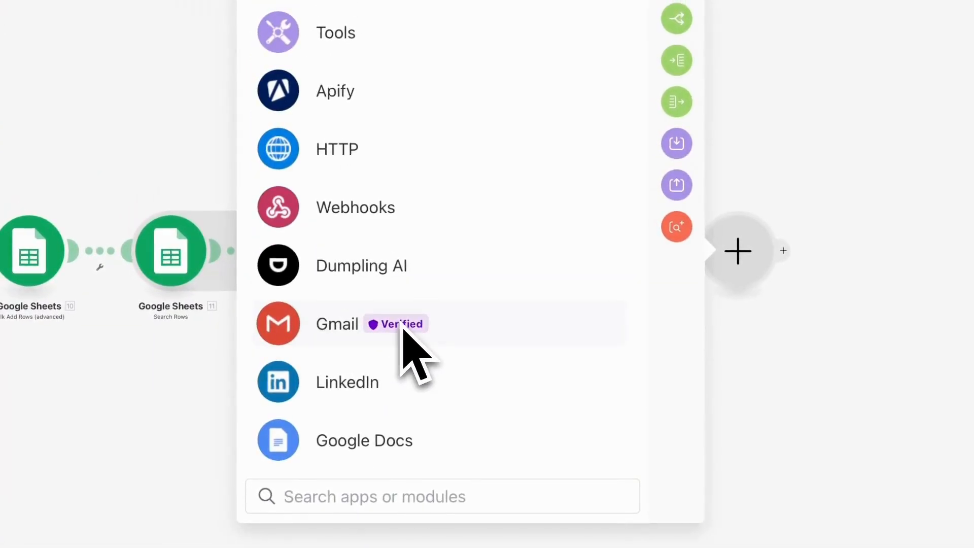
text(pars)
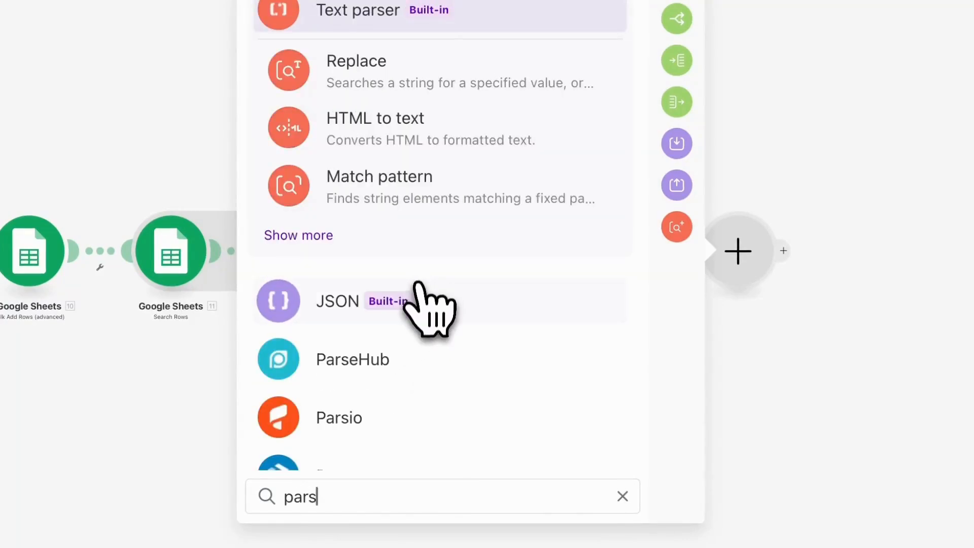
click(425, 329)
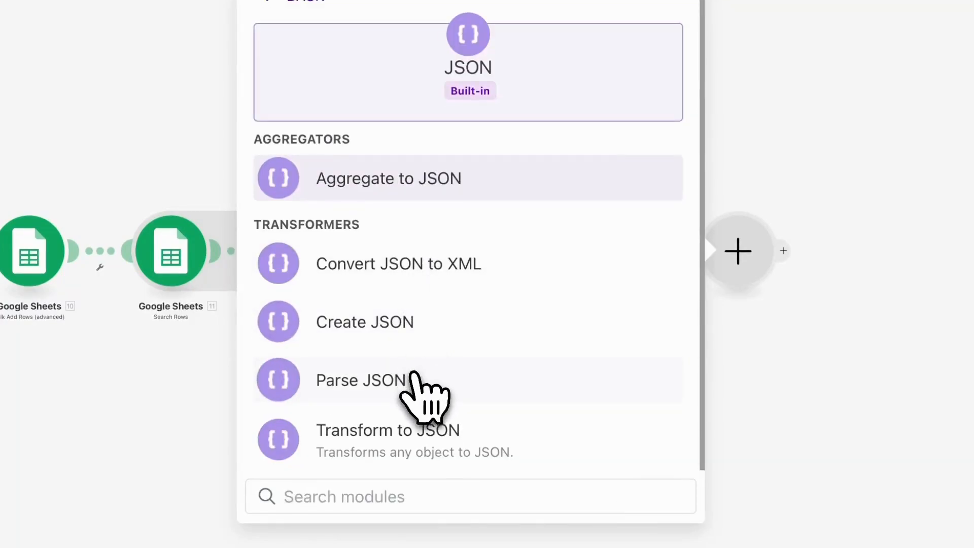
click(413, 378)
click(424, 339)
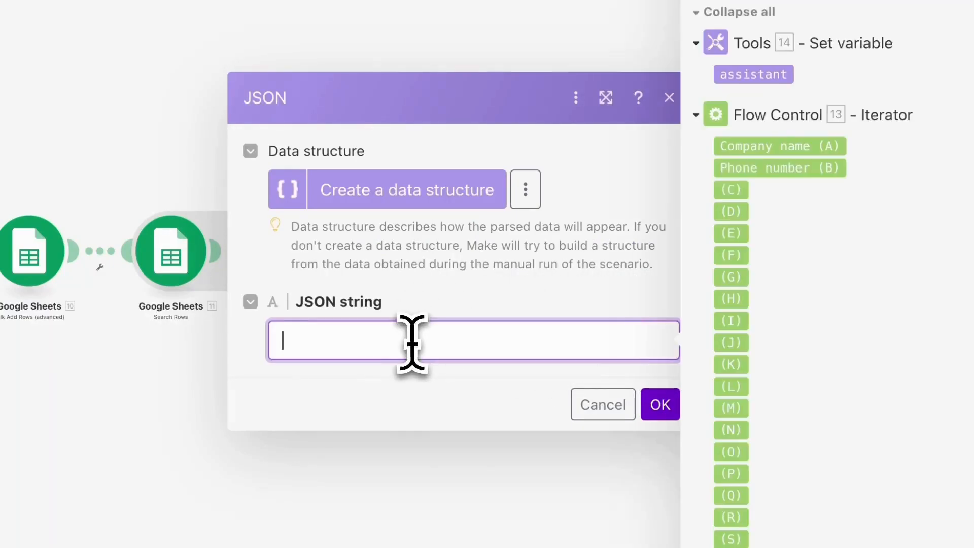
drag(766, 76, 398, 358)
drag(358, 406, 332, 405)
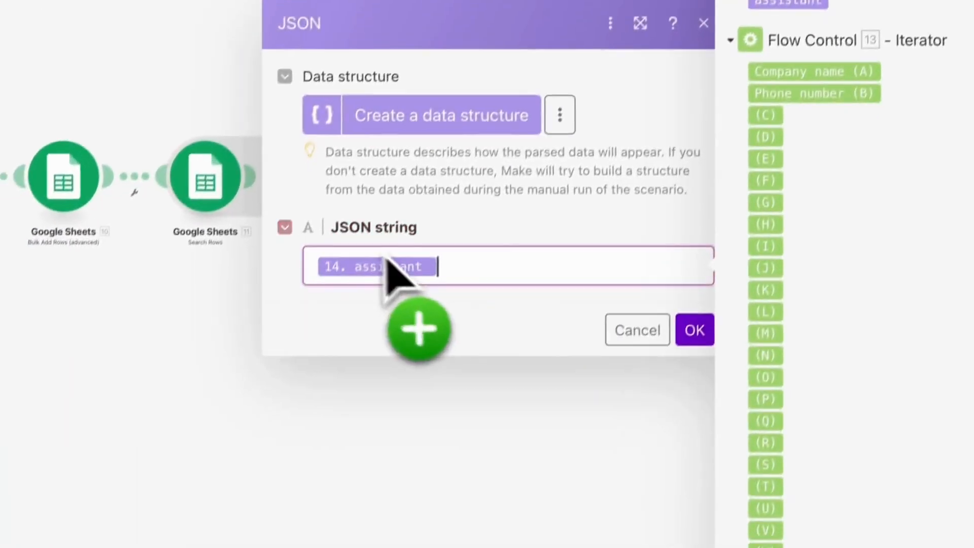
click(627, 464)
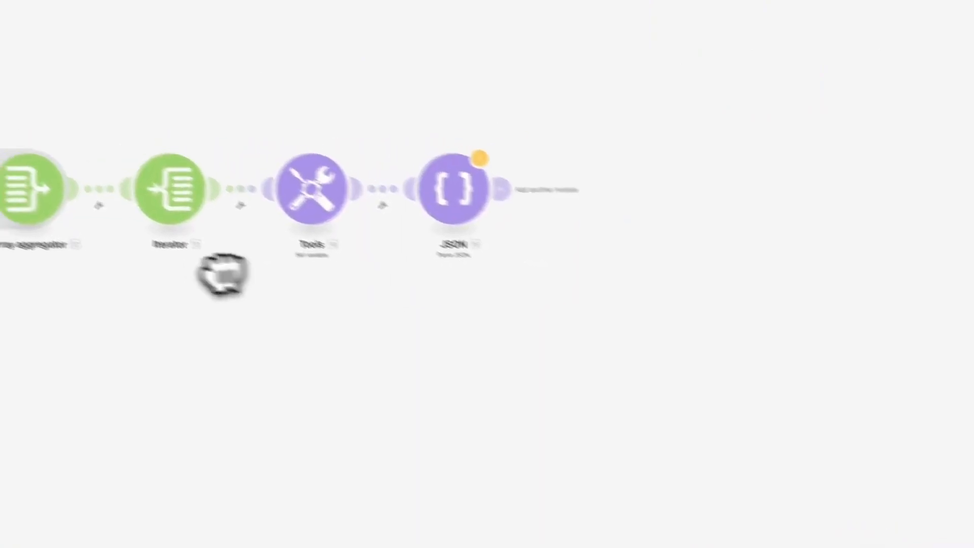
- Add an Array aggregator after the Parse JSON module, with JSON - Parse JSON [15] as source module and Custom as target structure type
click(752, 177)
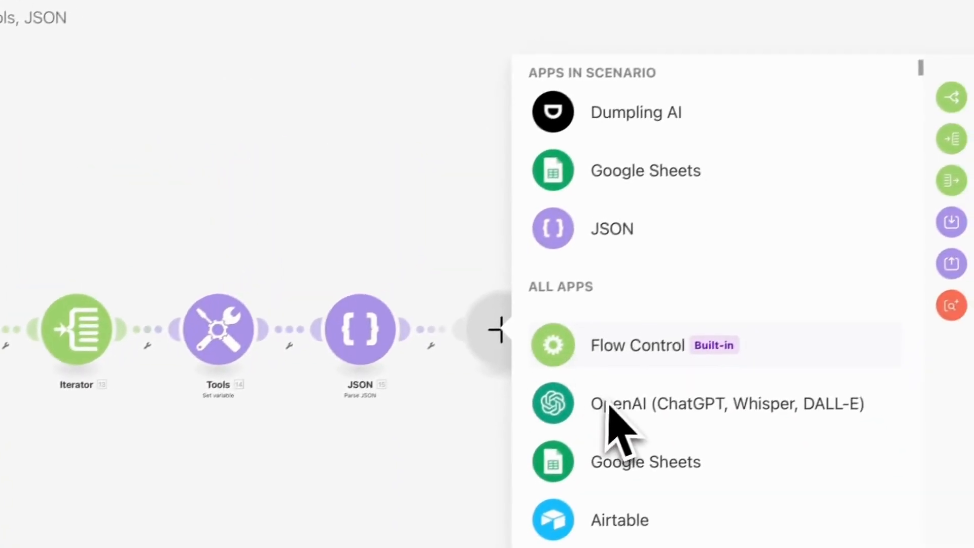
text(a)
click(627, 158)
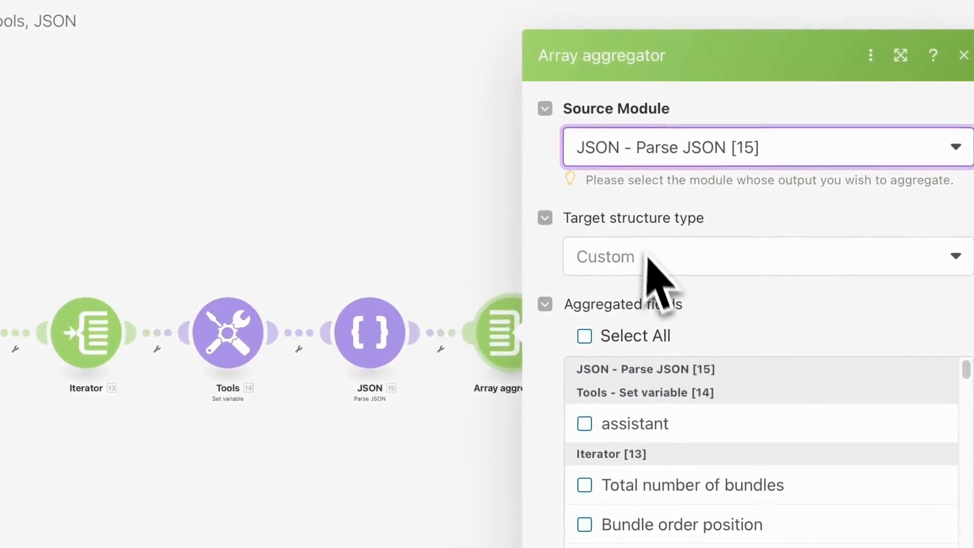
click(630, 264)
click(640, 294)
scroll(699, 368, down, 1)
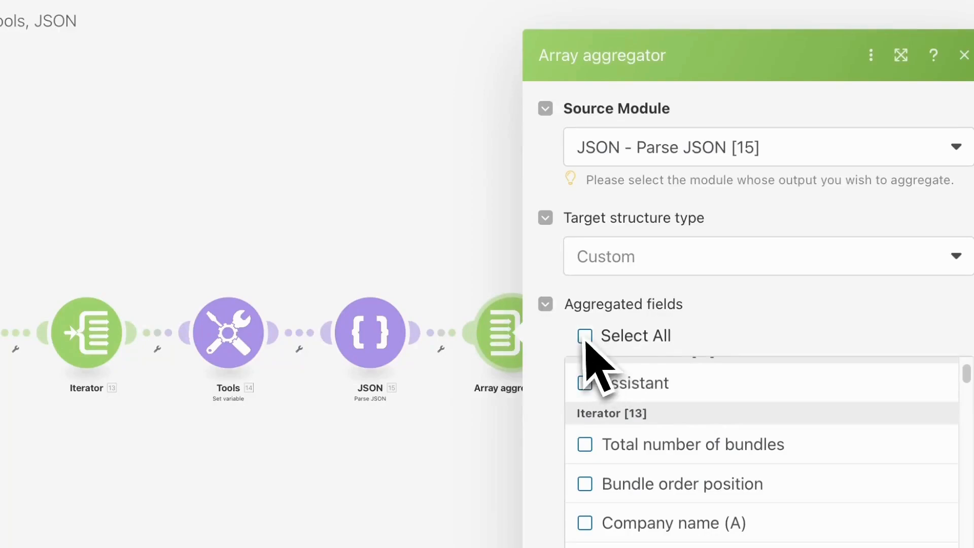
scroll(591, 366, up, 1)
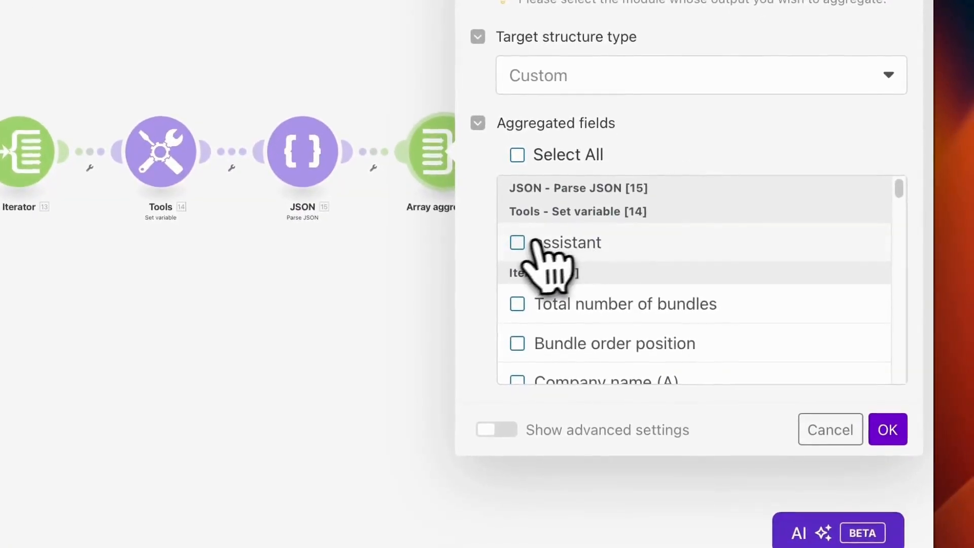
- Include the Iterator's Company name (A) and Phone number (B) in the aggregated fields and save the Array aggregator
scroll(521, 245, down, 3)
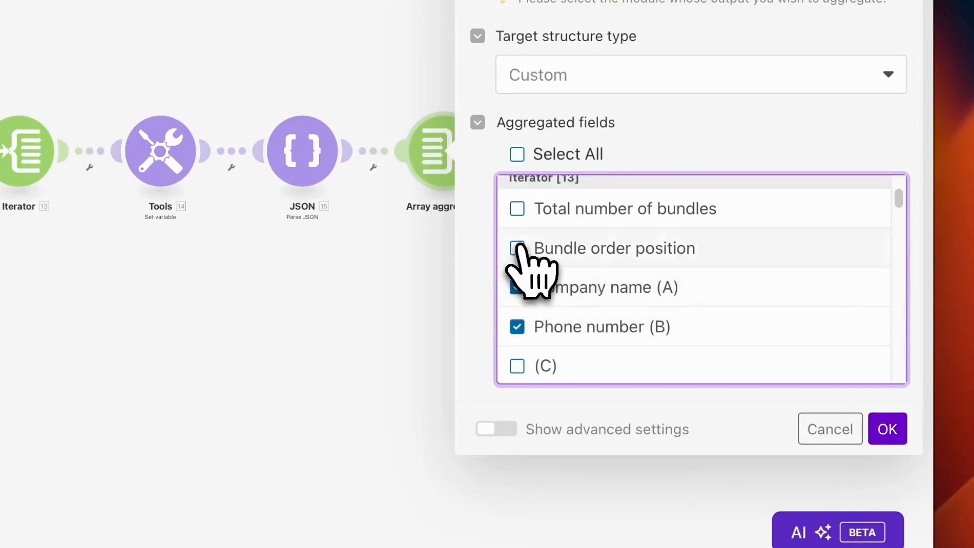
scroll(565, 297, down, 5)
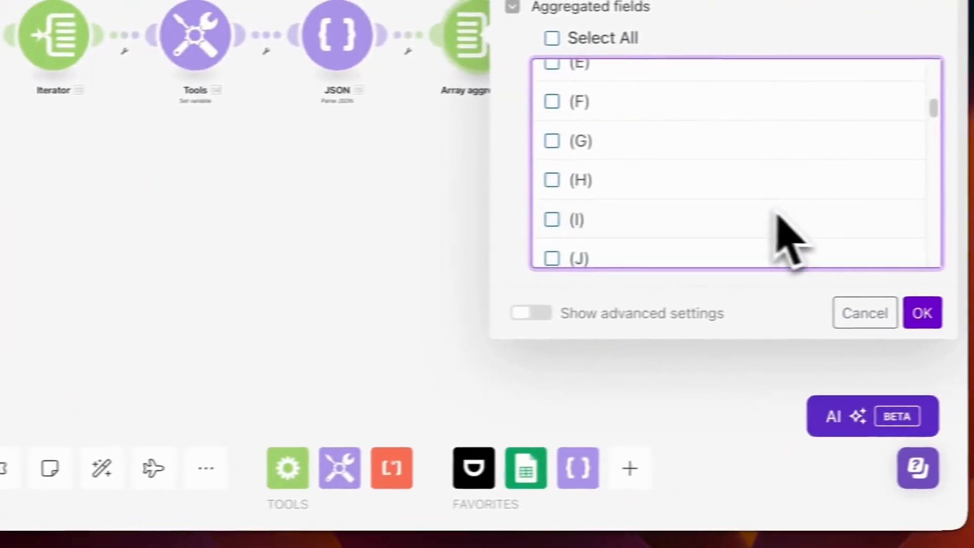
scroll(761, 223, down, 10)
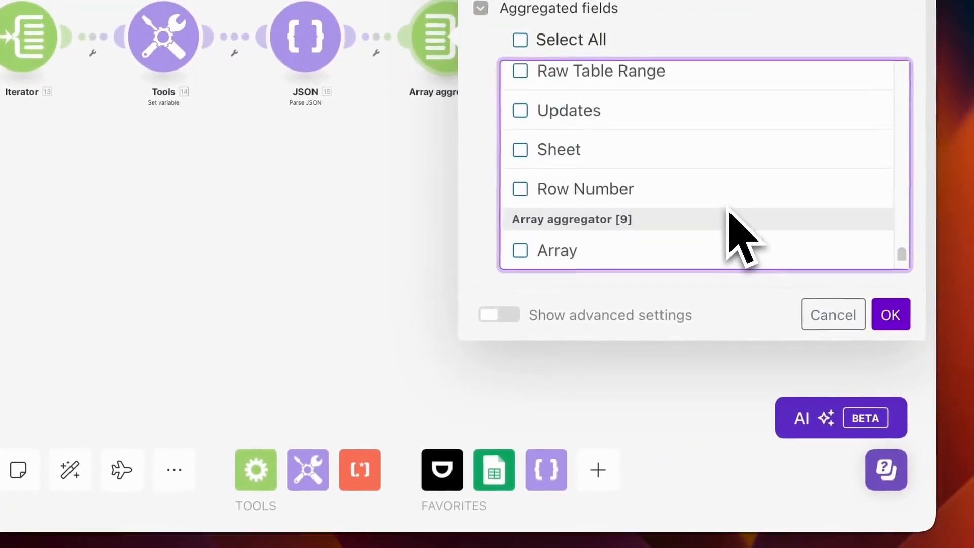
scroll(695, 208, up, 3)
scroll(693, 205, down, 3)
scroll(655, 203, up, 18)
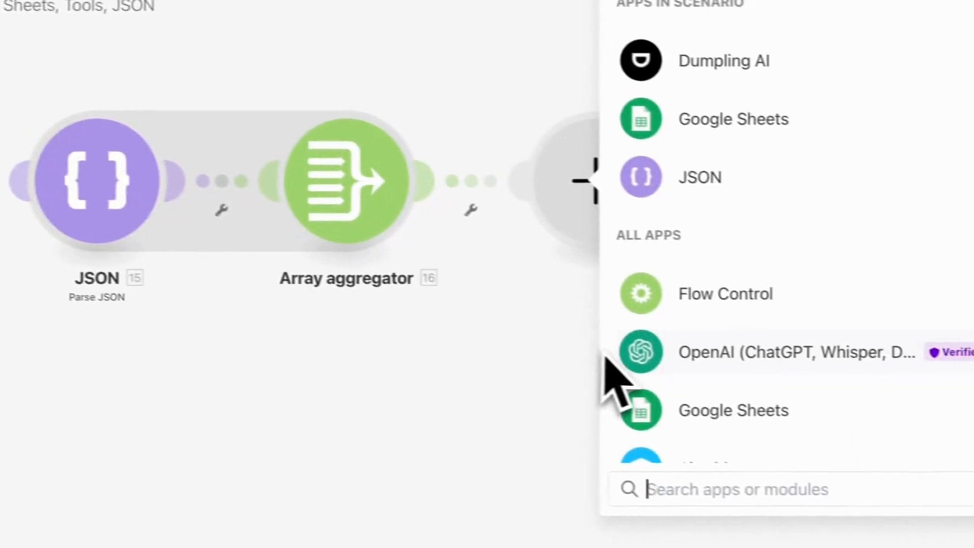
- Add a JSON Transform to JSON module after the Array aggregator, map the aggregator's Array[] as its object, and save it
text(tra)
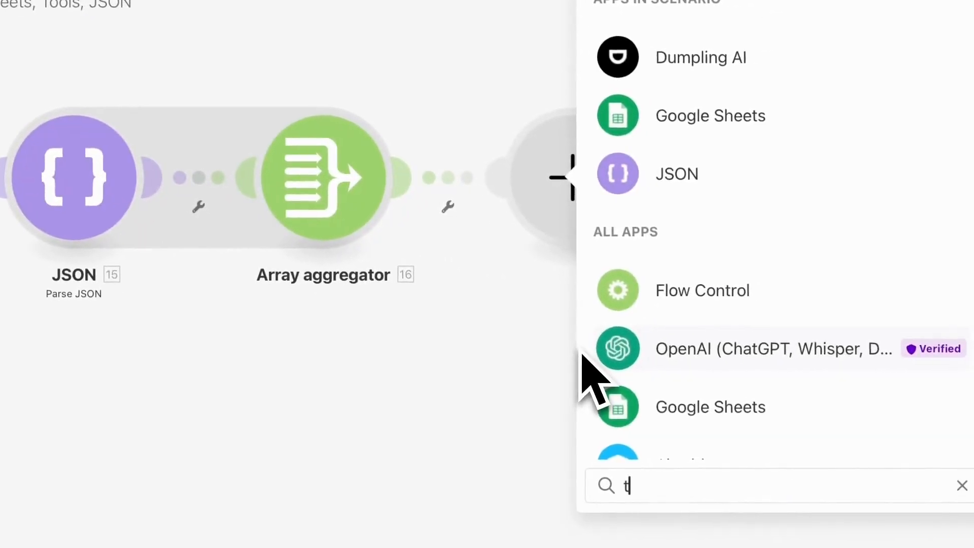
text(nfe)
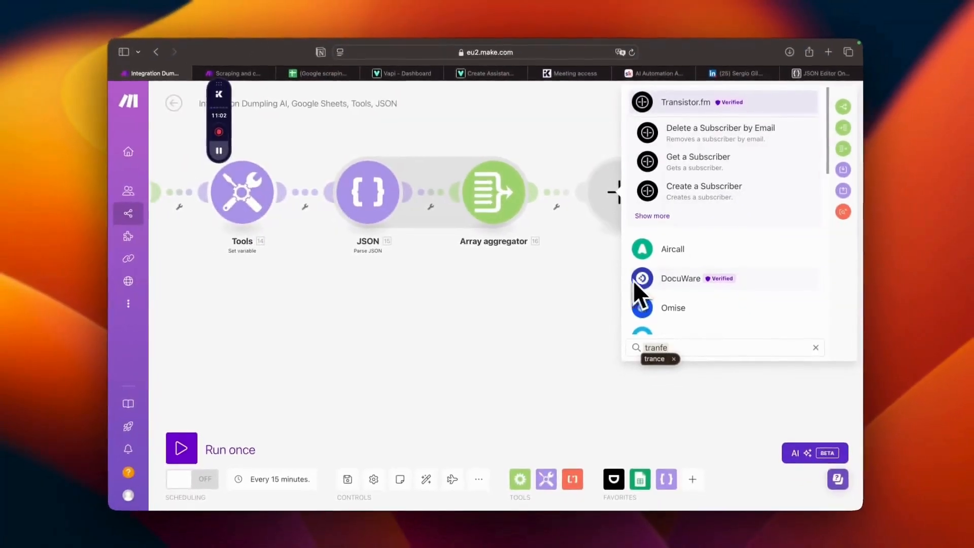
key(BackSpace)
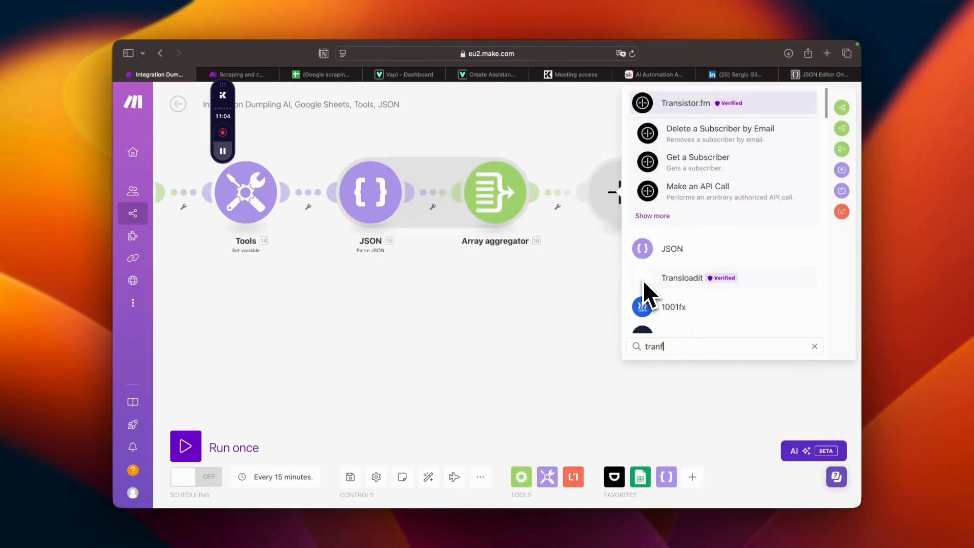
text(orm)
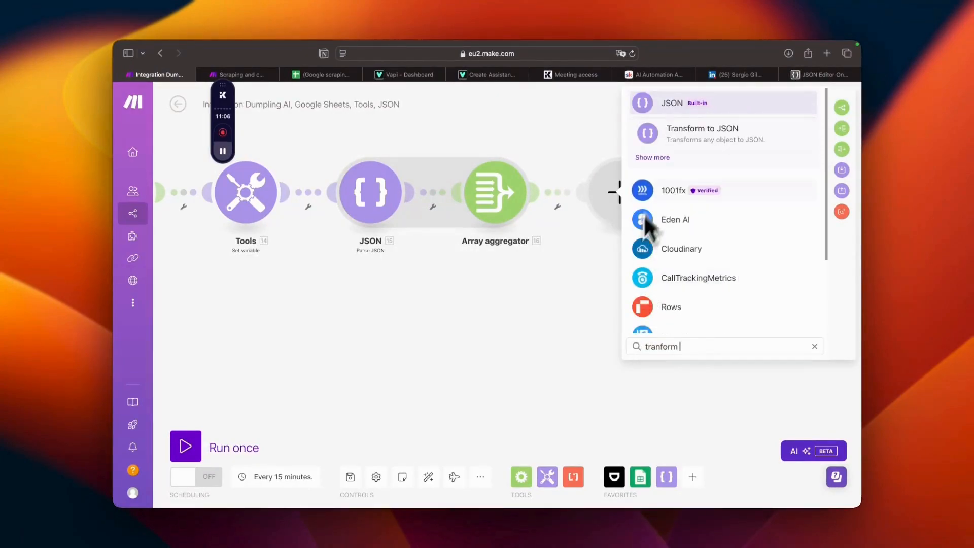
click(703, 133)
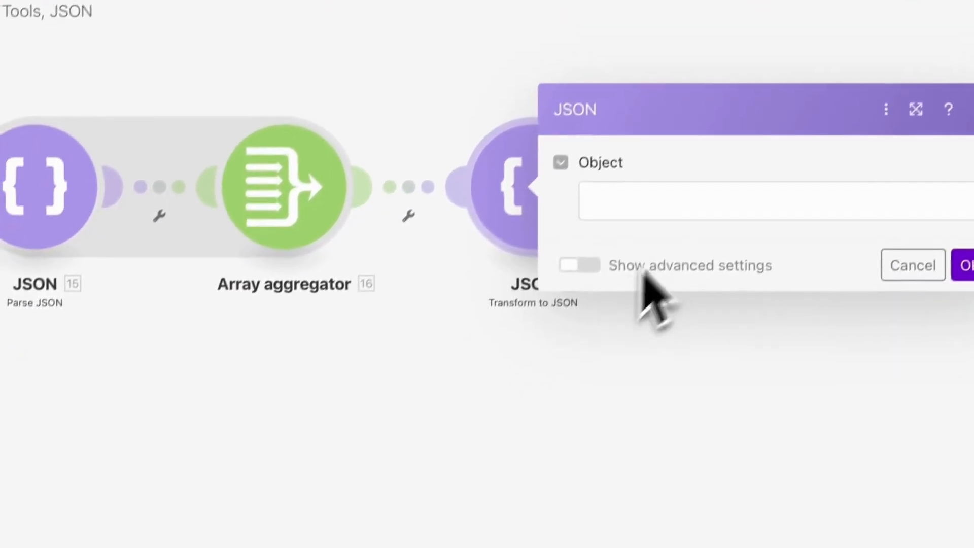
click(654, 205)
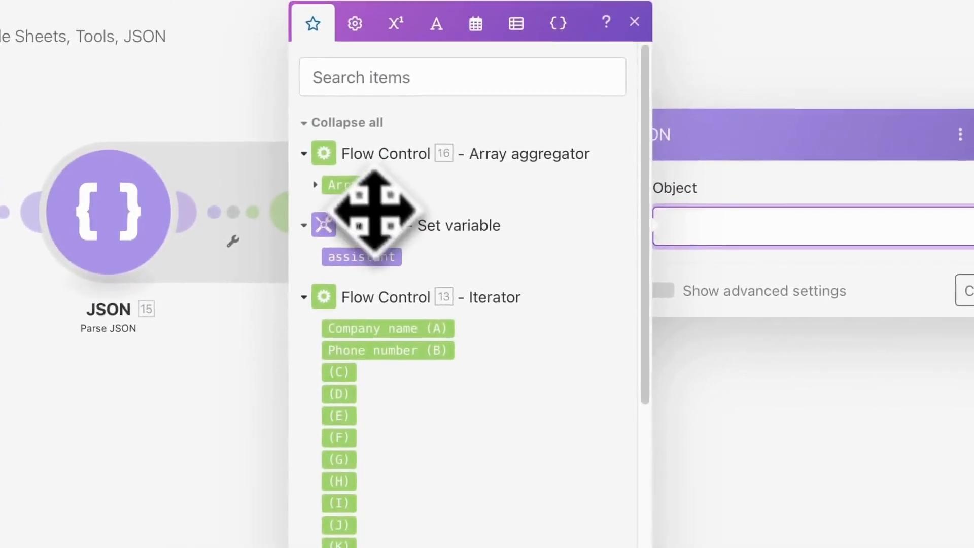
drag(355, 187, 680, 231)
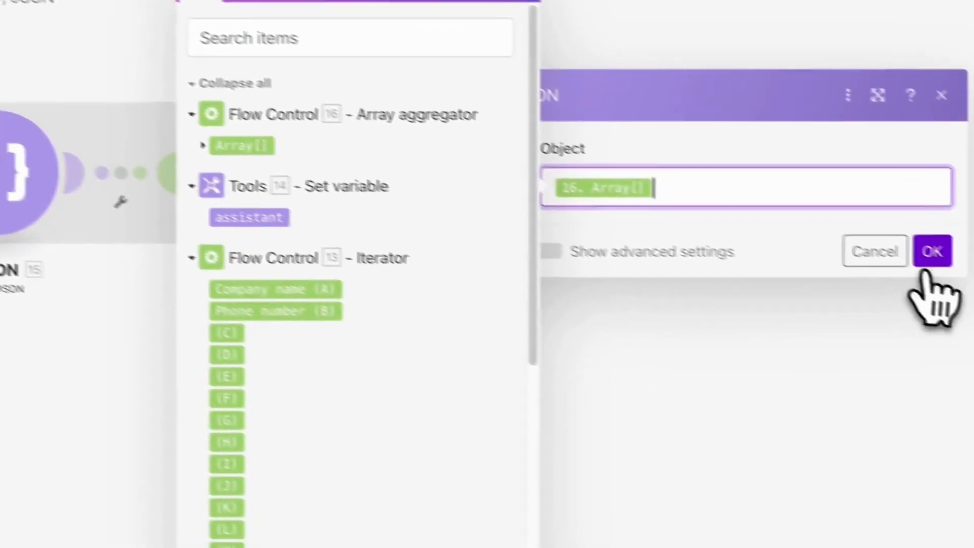
click(931, 251)
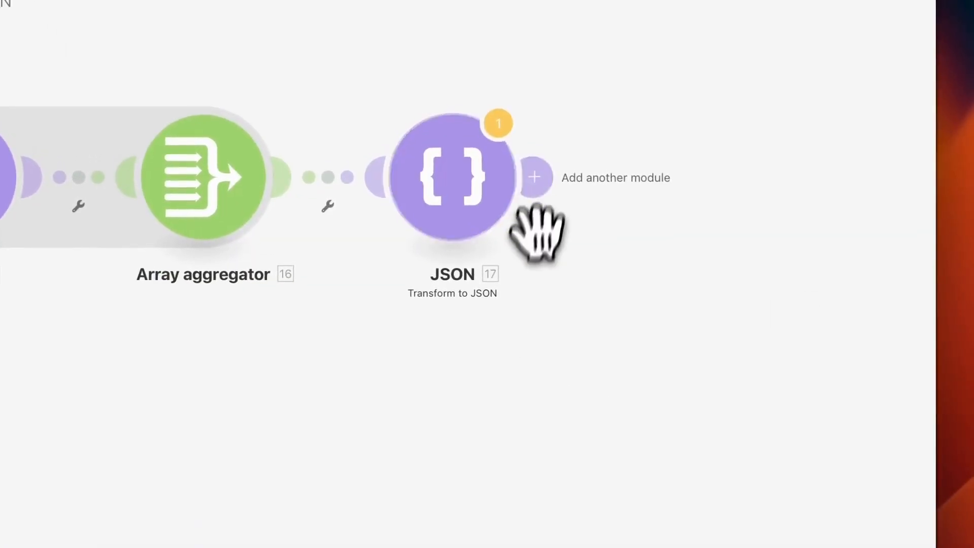
- Add an HTTP "Make a request" module after the JSON Transform to JSON module
click(535, 177)
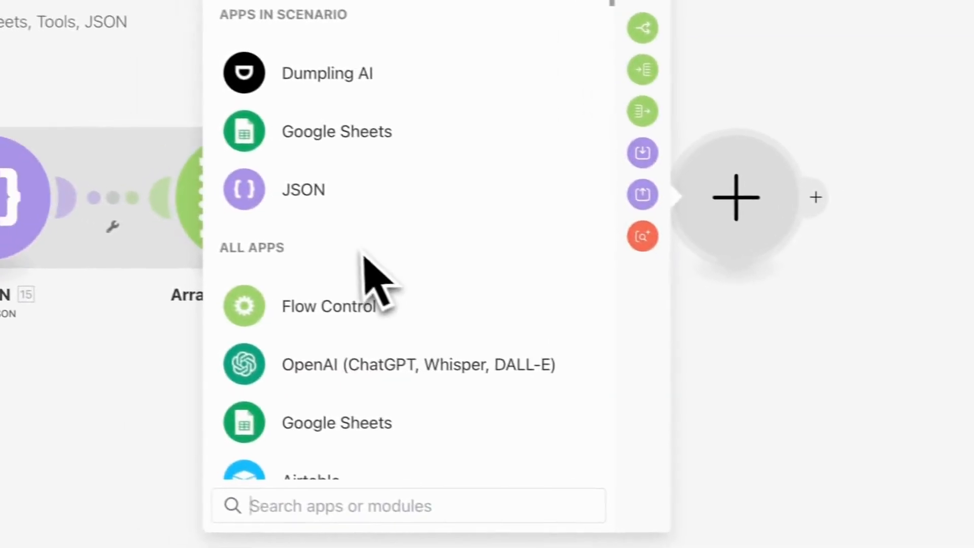
scroll(320, 312, down, 5)
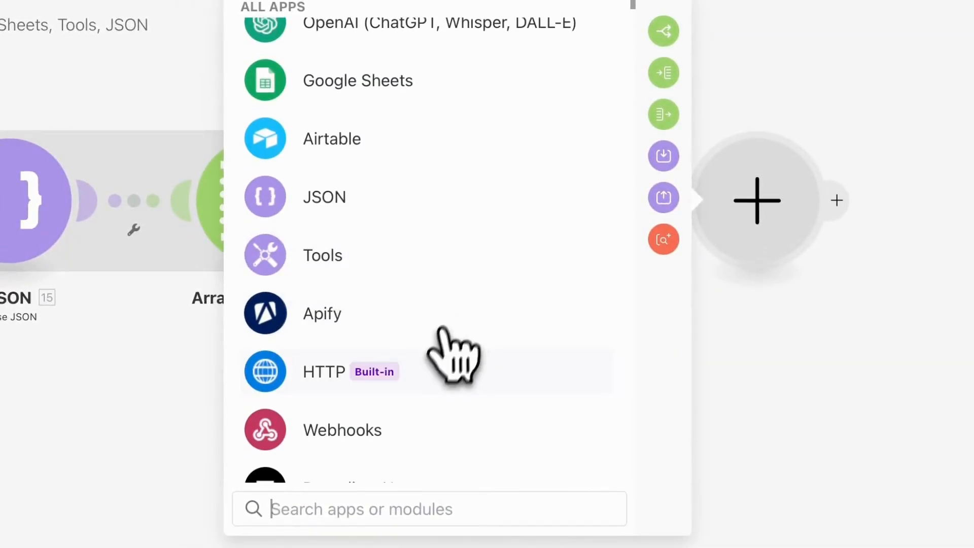
click(456, 349)
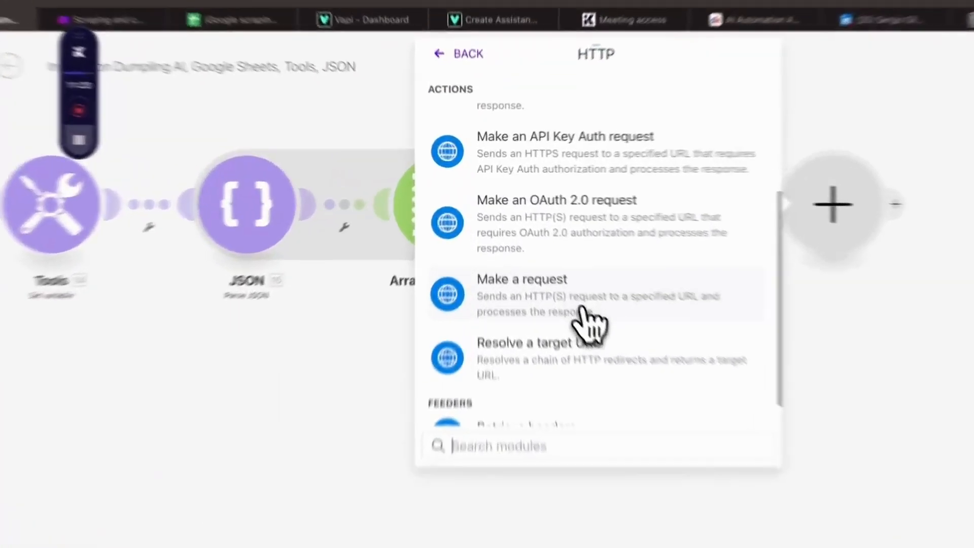
click(513, 256)
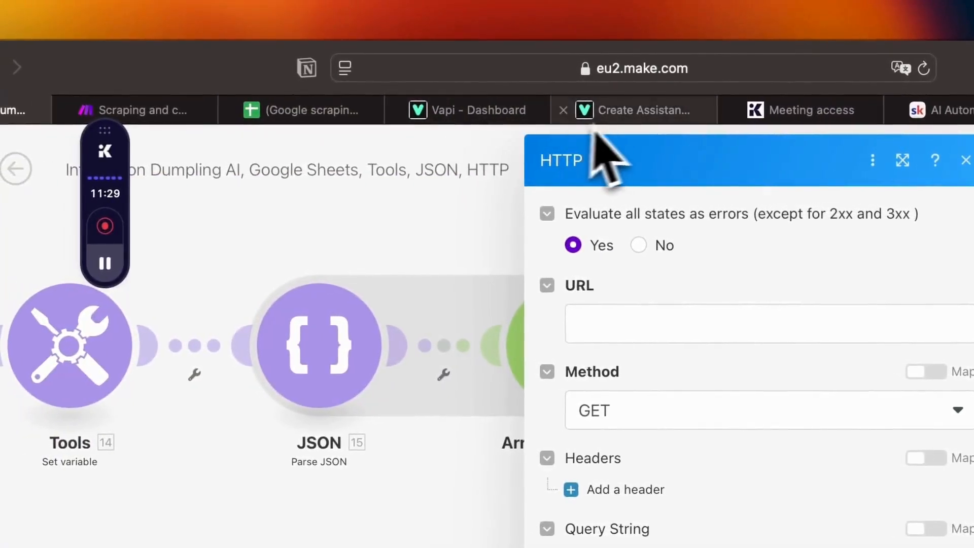
- Switch to the Vapi API reference, open the Create Call endpoint, and expand its request body fields
click(634, 115)
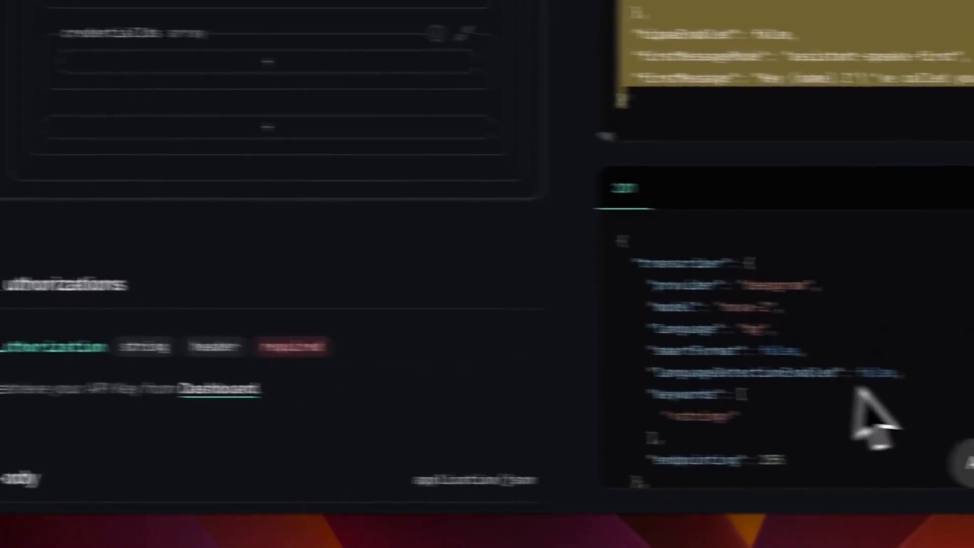
click(175, 353)
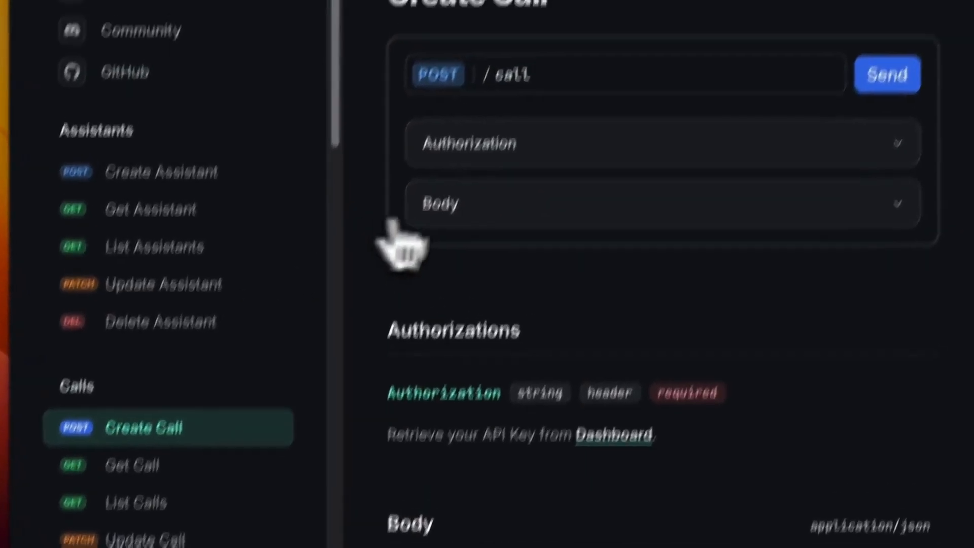
click(458, 250)
scroll(477, 295, down, 6)
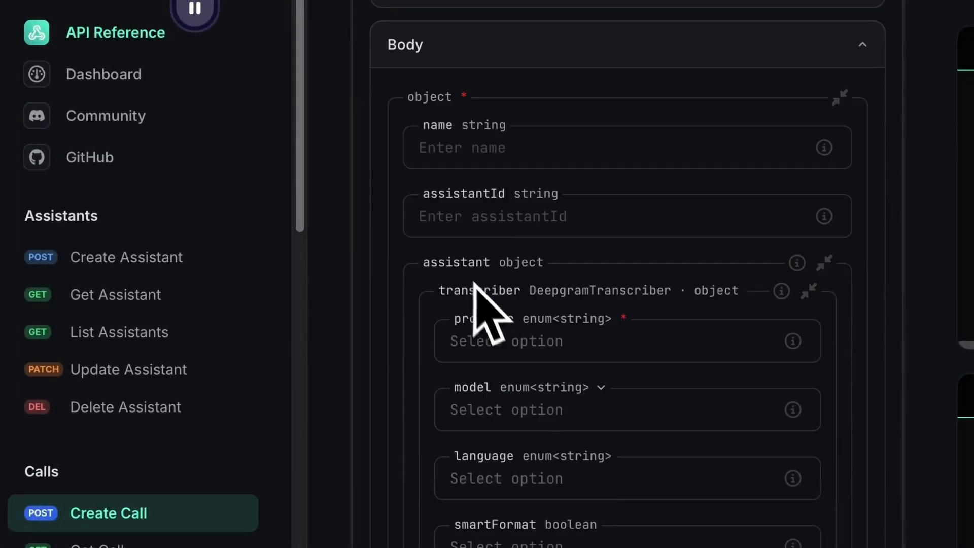
scroll(490, 277, down, 2)
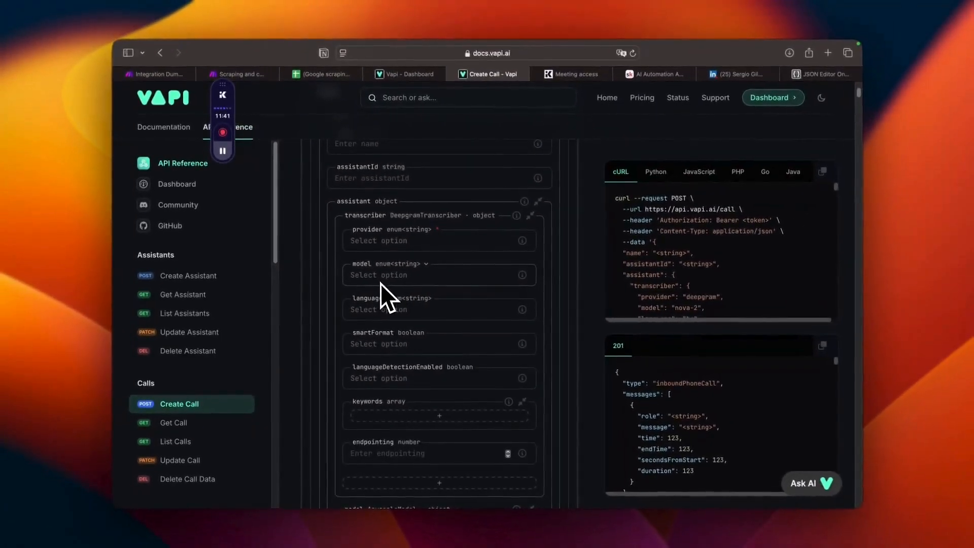
scroll(390, 286, up, 5)
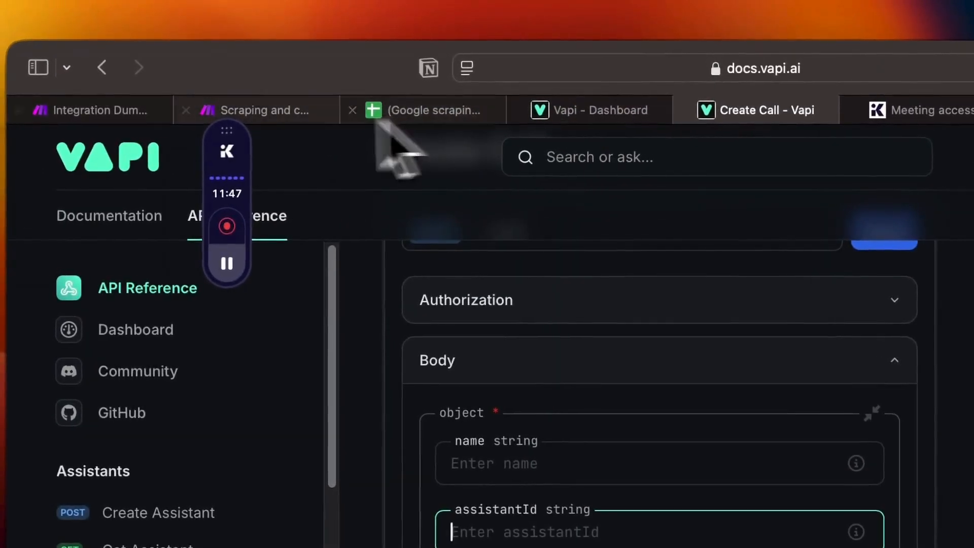
- Copy the ID of the "Outbound cold caller law firms" assistant from the Vapi dashboard into the Create Call body's assistantId
click(616, 120)
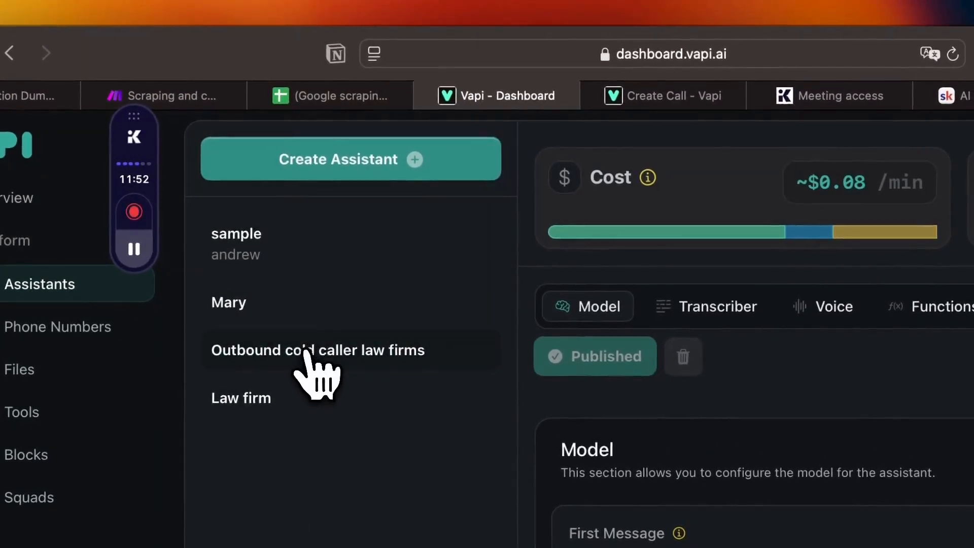
double_click(305, 352)
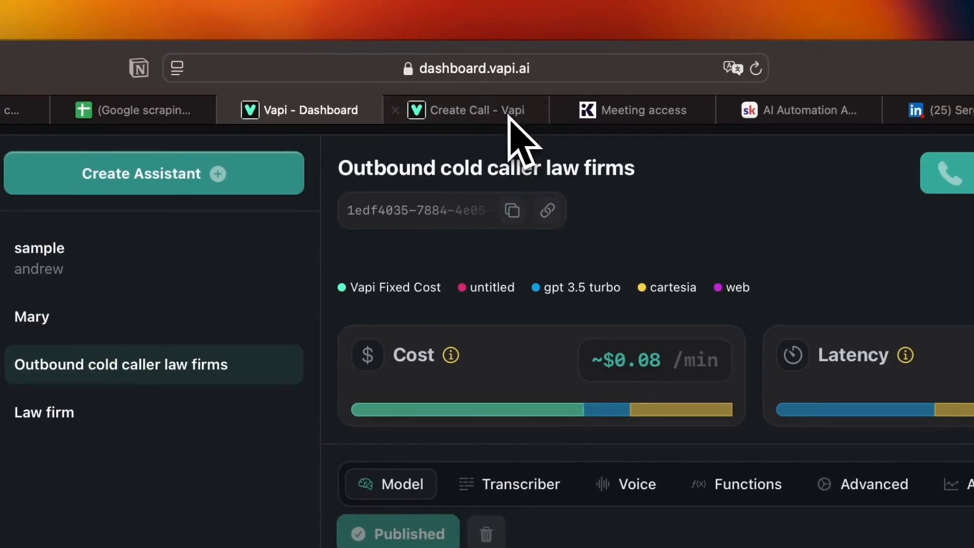
click(476, 110)
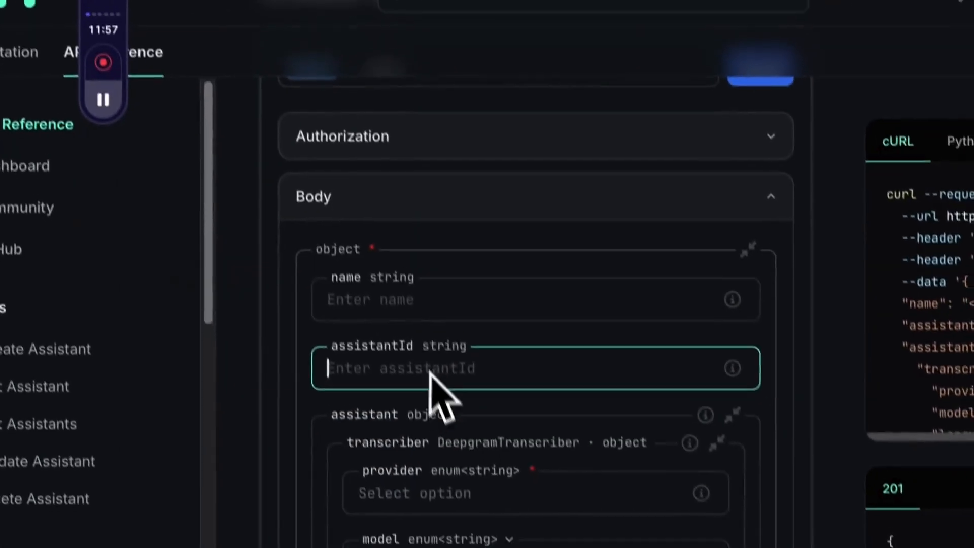
right_click(436, 324)
click(382, 337)
right_click(385, 343)
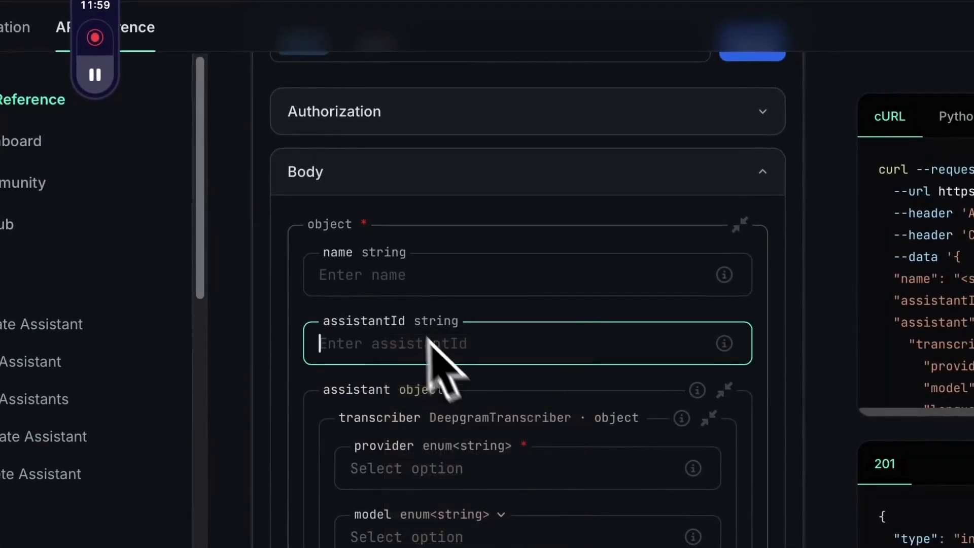
text(1edf4035-7884-4e05-85c8-d5884fe62cbe)
scroll(393, 291, down, 3)
click(373, 131)
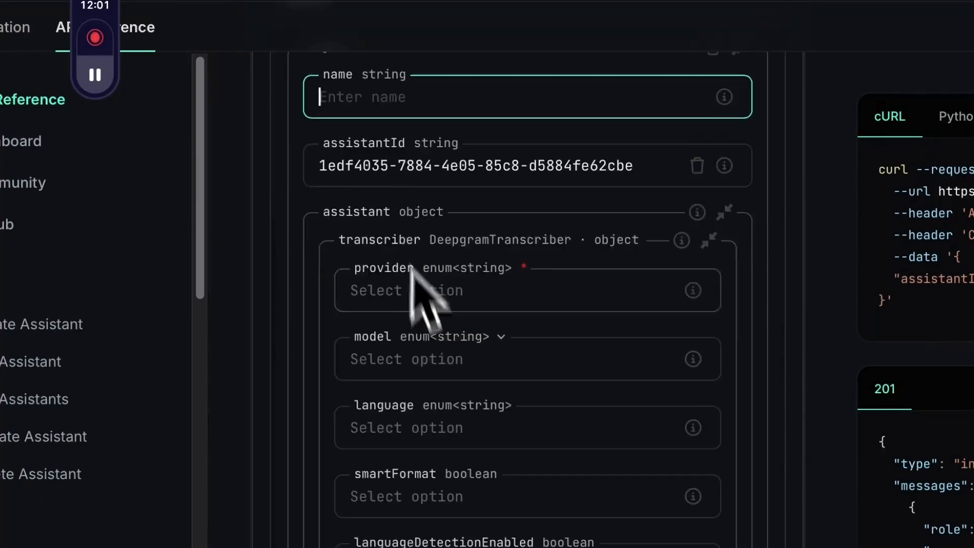
- Fill the customer object of the Create Call body with a placeholder phone number and the name "Sample"
scroll(423, 345, down, 2)
click(400, 234)
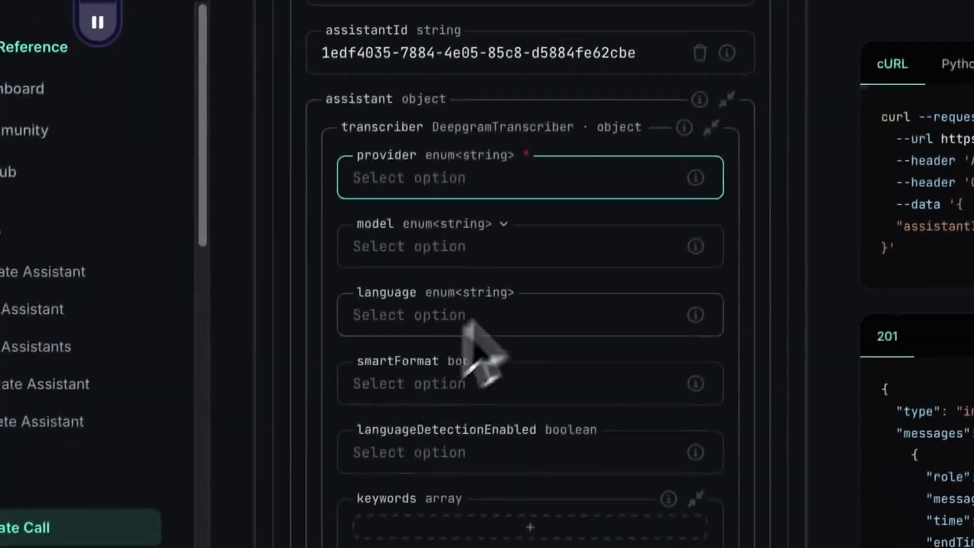
scroll(489, 355, down, 6)
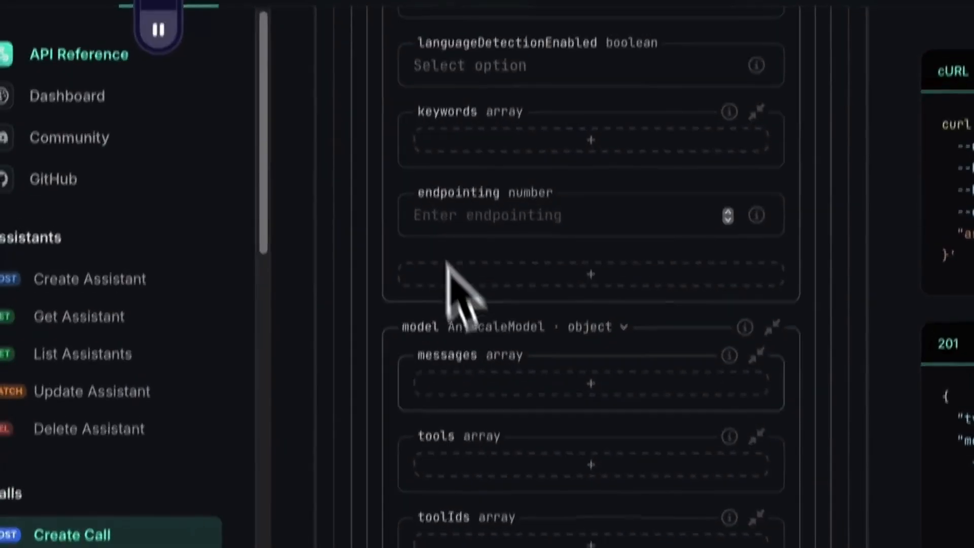
scroll(447, 261, down, 6)
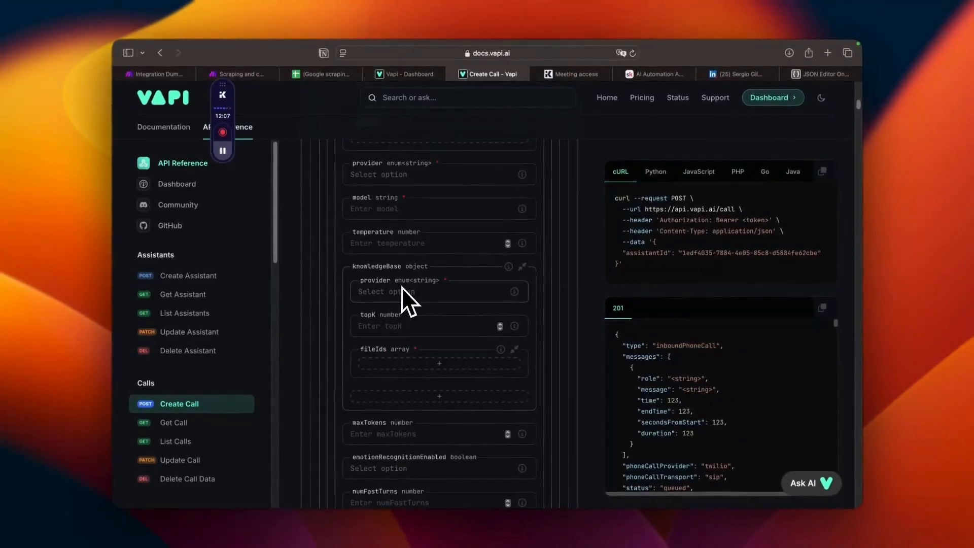
scroll(401, 288, down, 6)
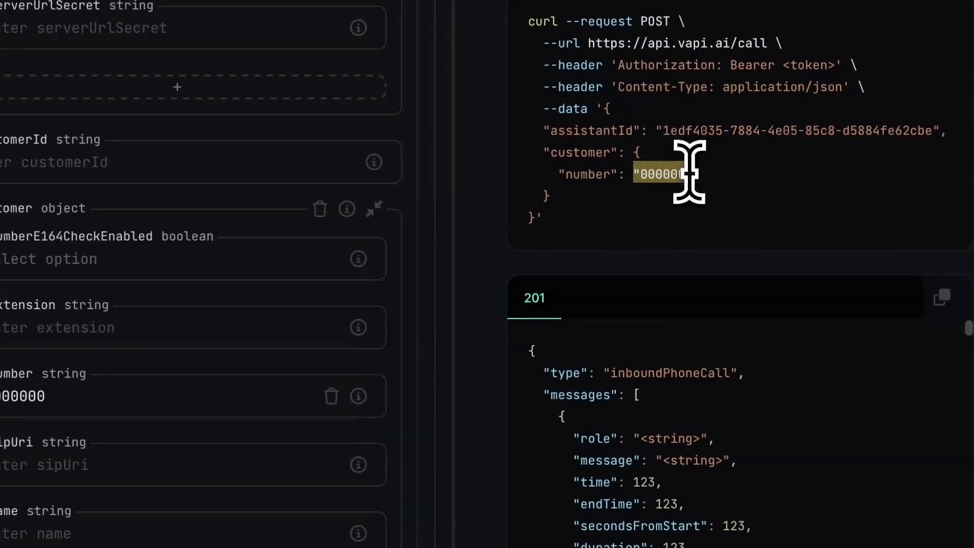
click(149, 470)
scroll(147, 492, down, 3)
click(41, 358)
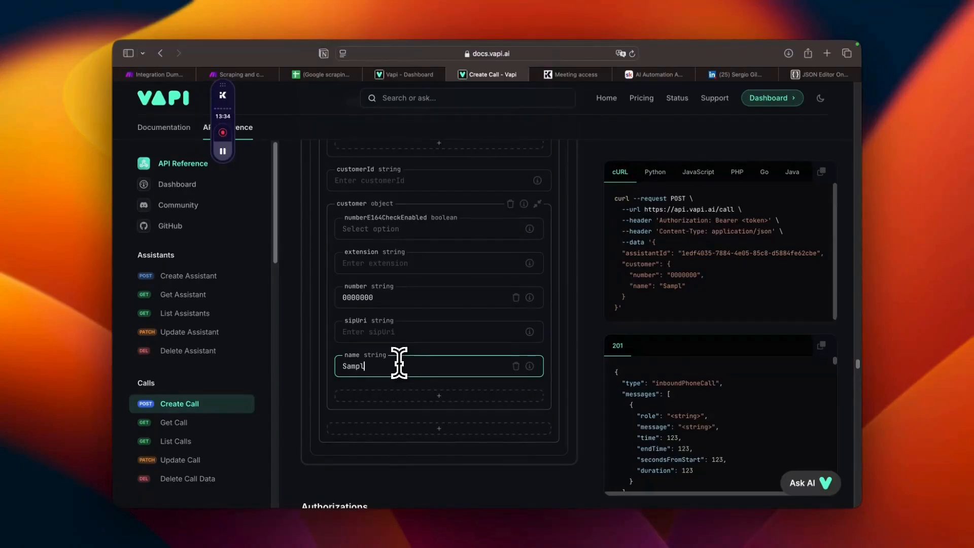
scroll(357, 350, up, 1)
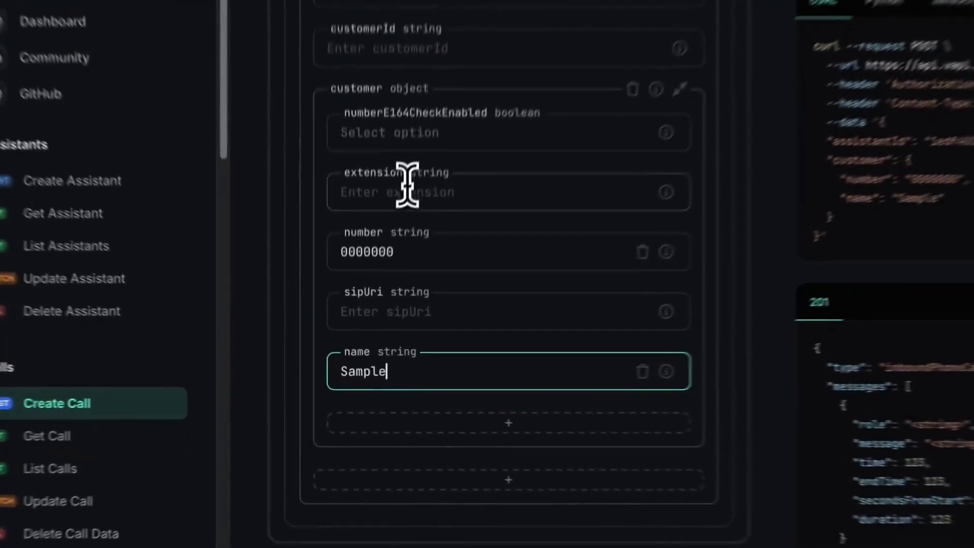
click(379, 282)
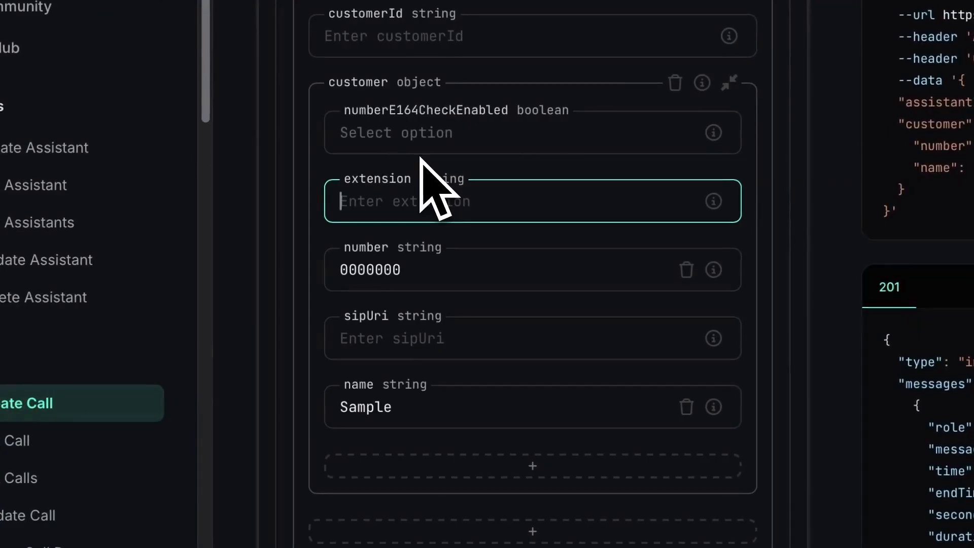
scroll(431, 178, up, 3)
click(477, 264)
click(477, 430)
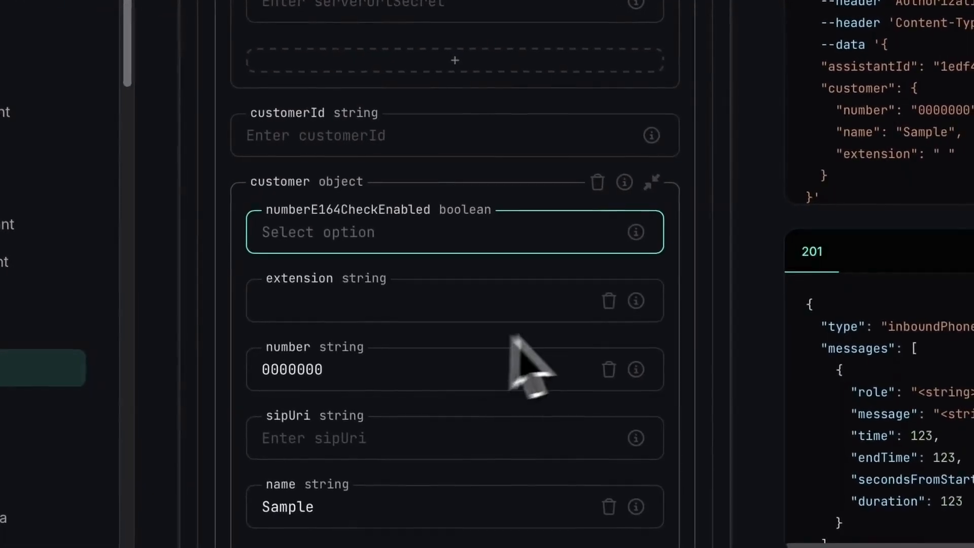
click(687, 336)
- Copy the outbound phone number from Vapi's Phone Numbers page into twilioPhoneNumber in the Create Call body's phoneNumber object
scroll(482, 297, up, 2)
scroll(401, 226, up, 5)
scroll(423, 261, up, 4)
click(485, 306)
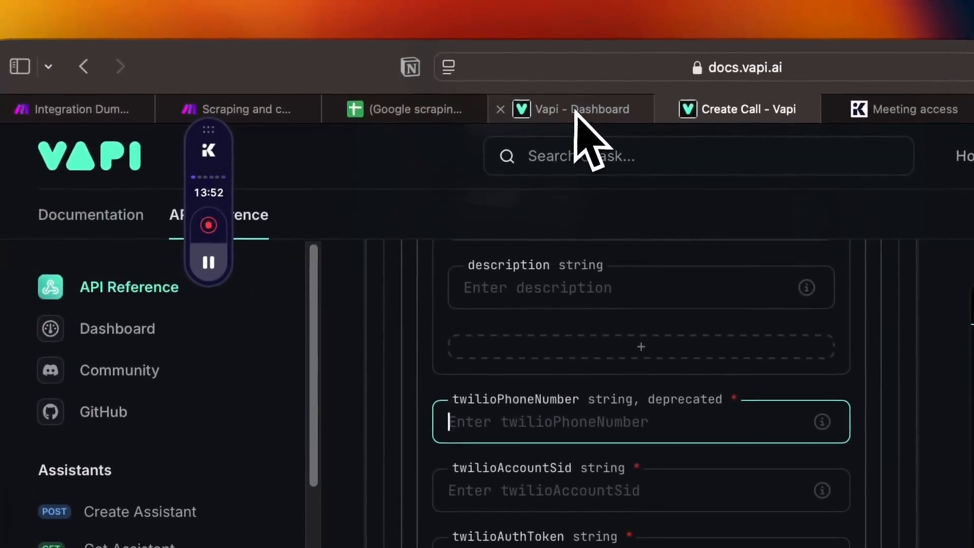
click(568, 99)
click(147, 337)
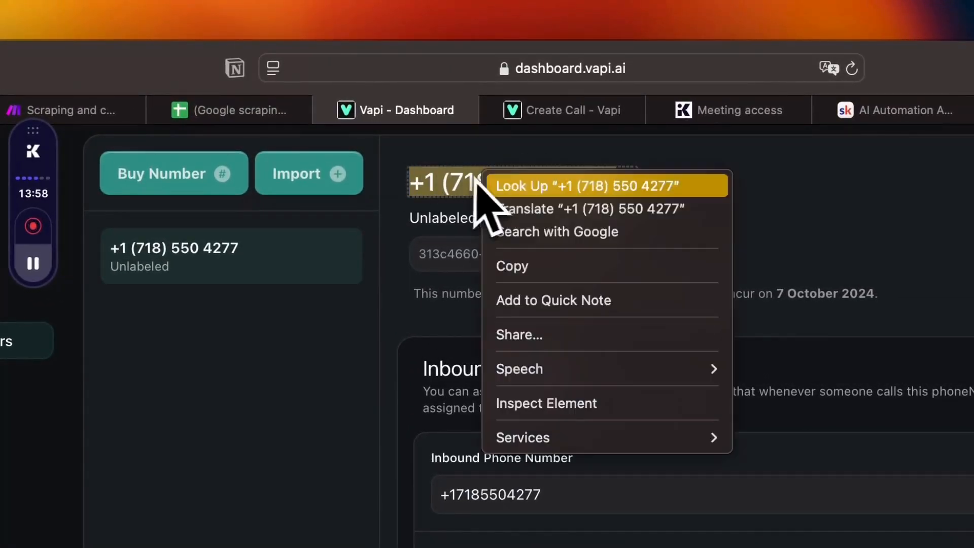
click(514, 262)
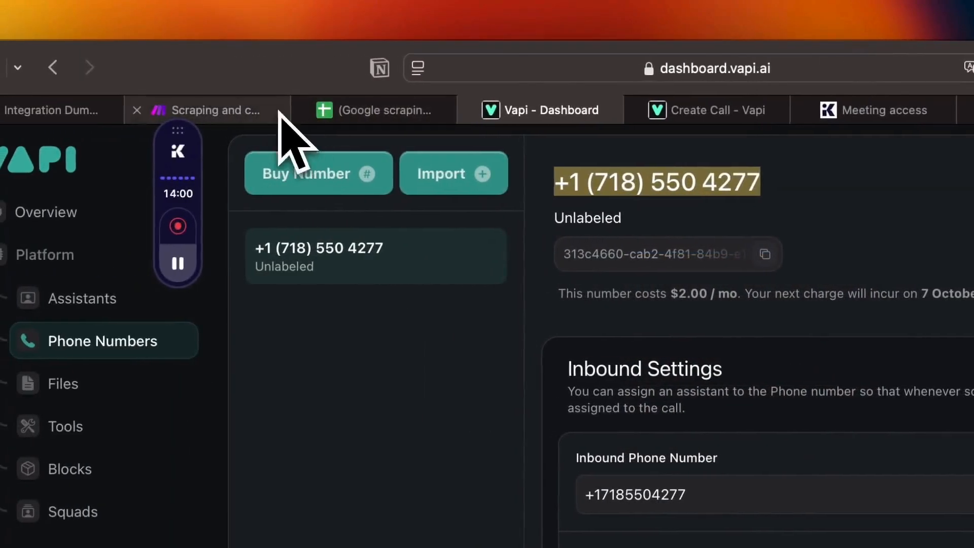
click(705, 111)
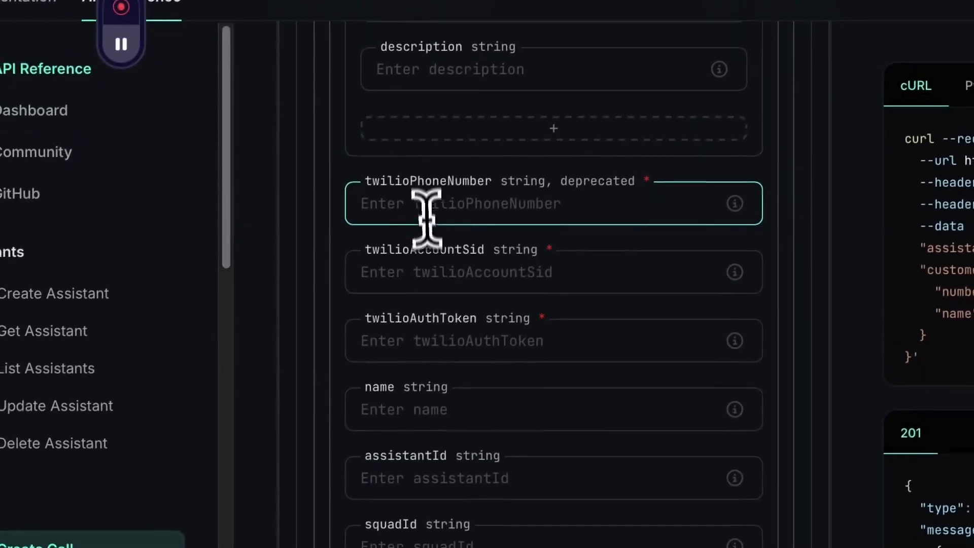
right_click(426, 216)
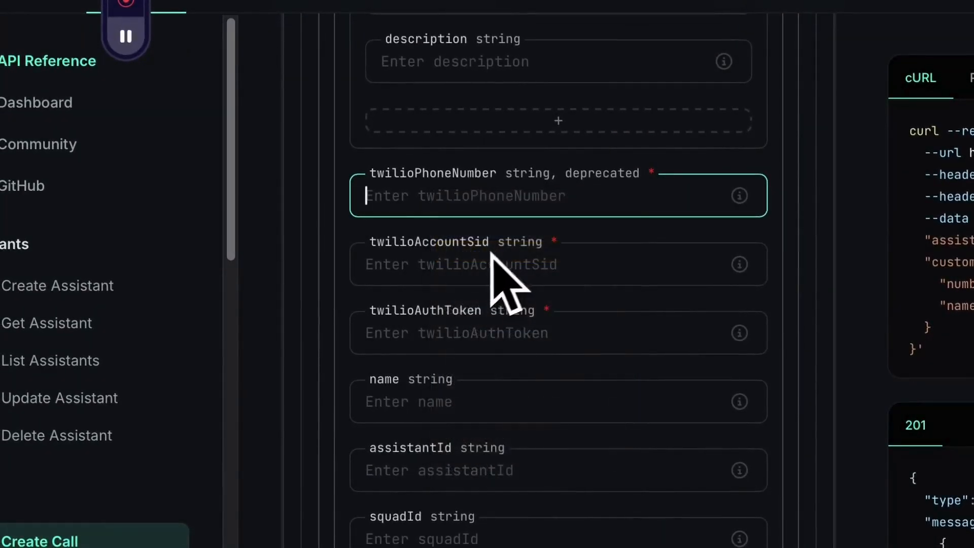
click(491, 253)
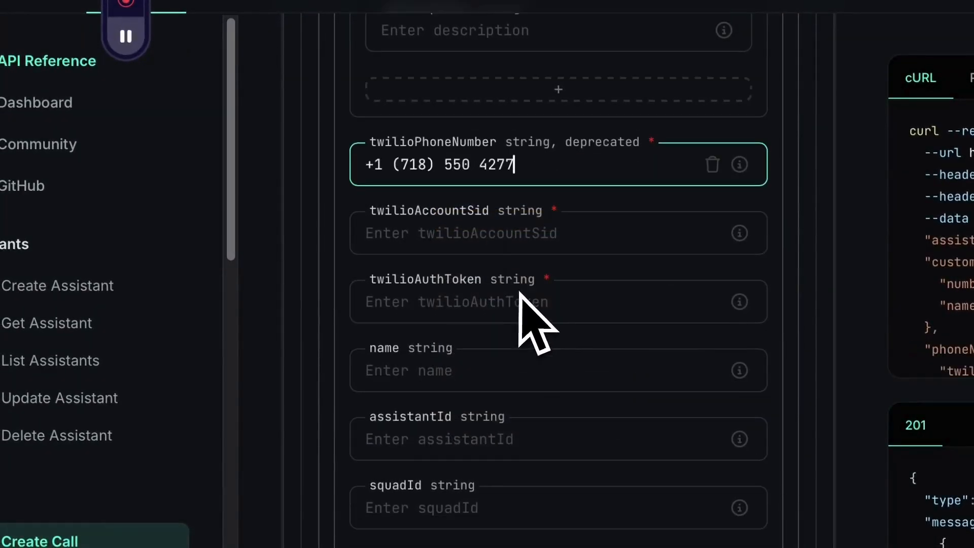
- Copy the phone number's ID from the Vapi dashboard into the Create Call body's phoneNumberId
scroll(482, 364, up, 15)
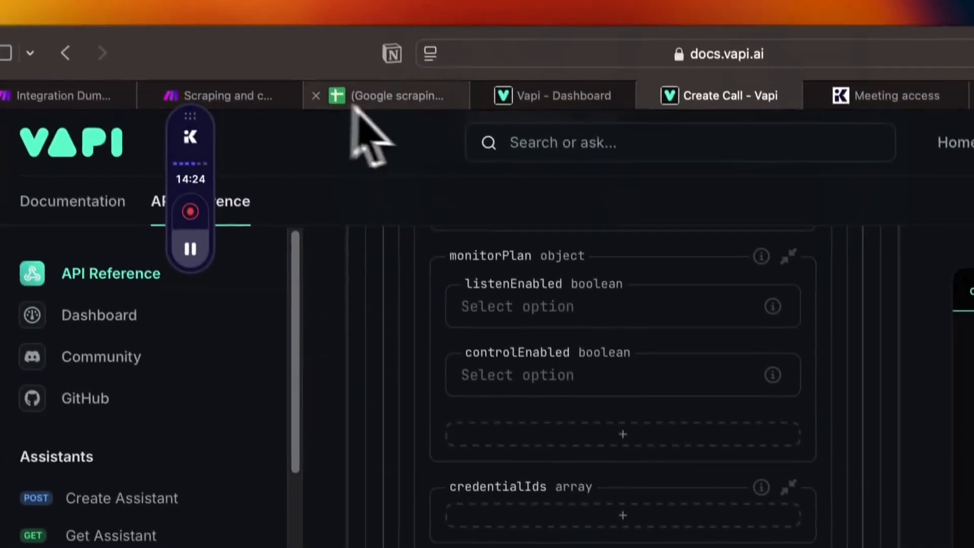
click(549, 113)
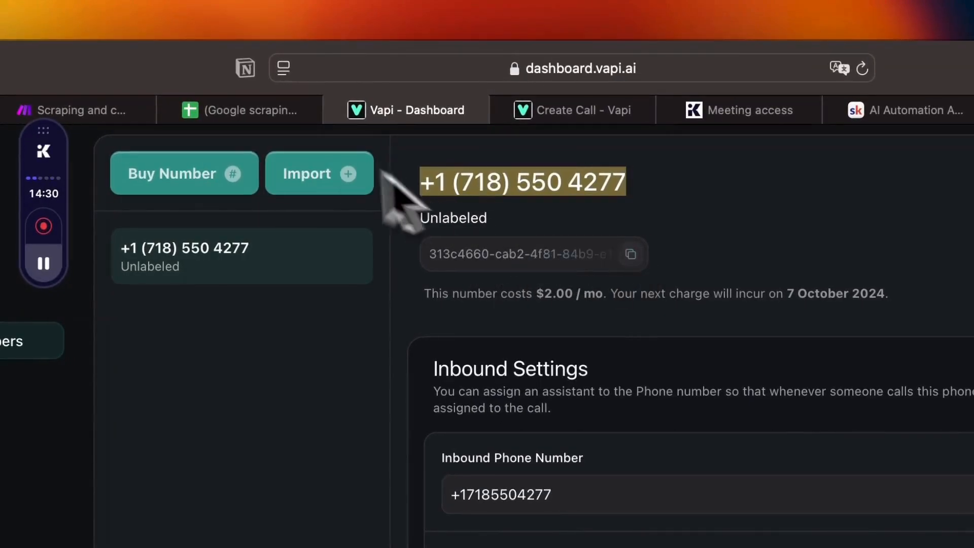
click(599, 110)
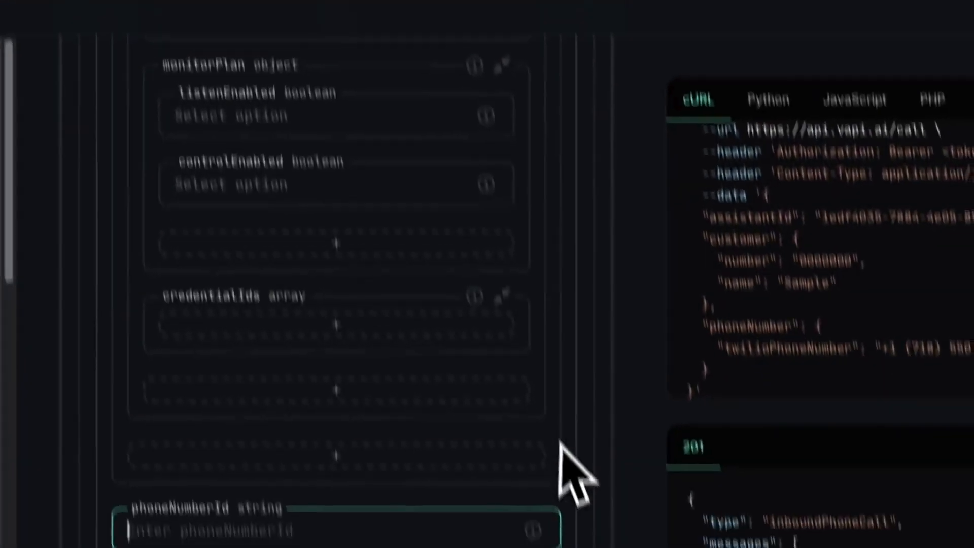
right_click(395, 528)
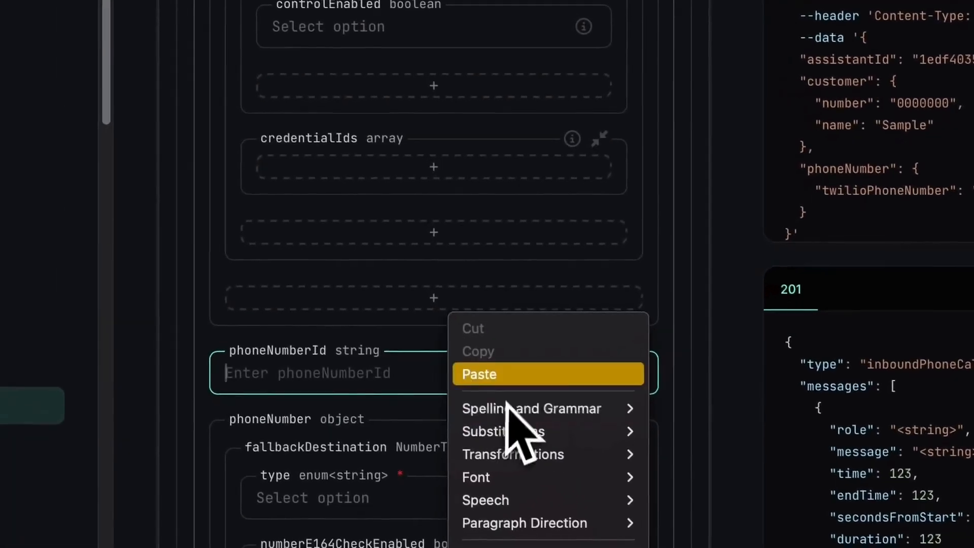
scroll(402, 161, down, 5)
scroll(422, 273, up, 7)
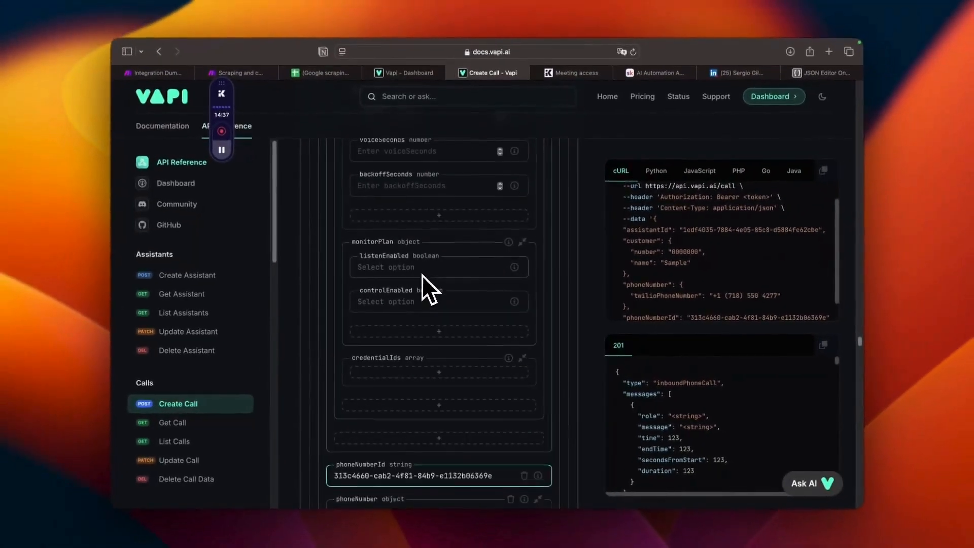
scroll(709, 250, up, 4)
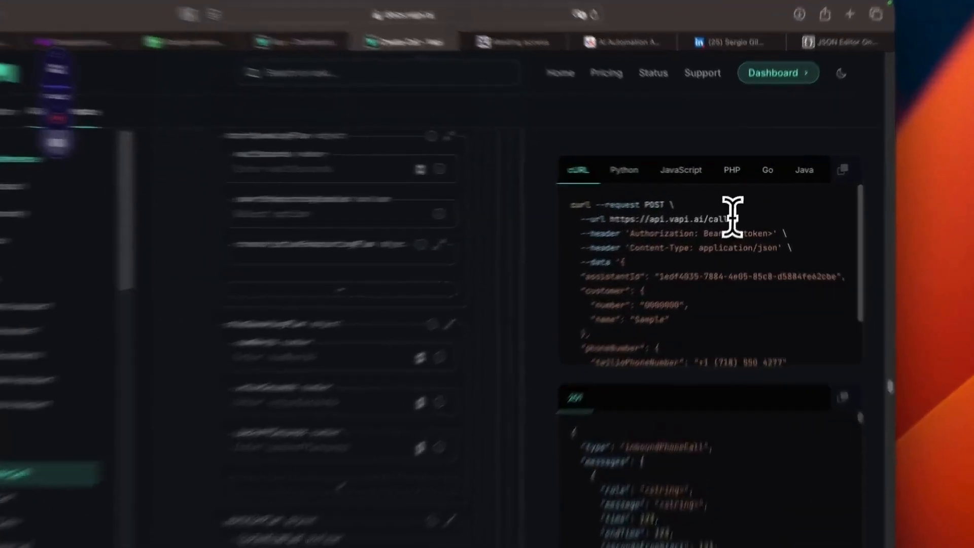
drag(737, 211, 643, 210)
right_click(675, 210)
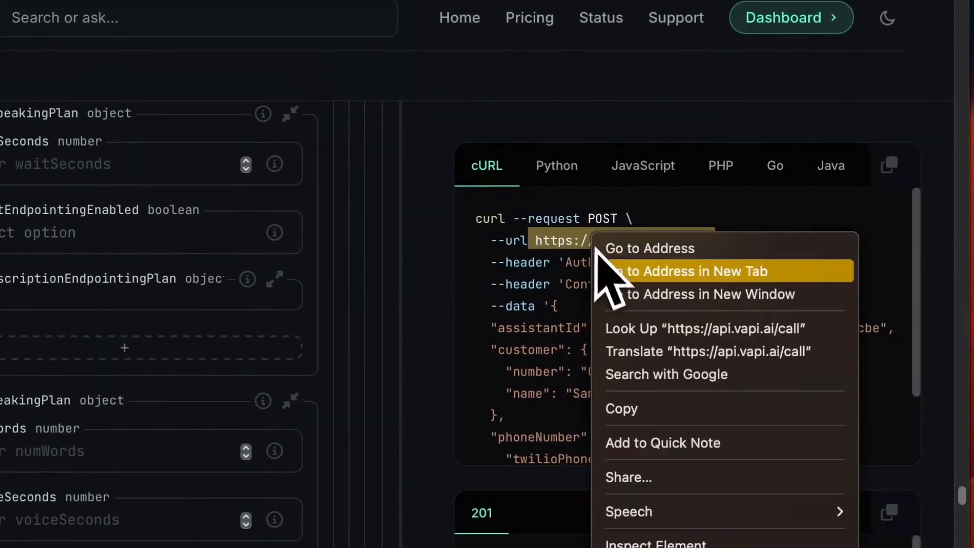
click(645, 407)
click(327, 141)
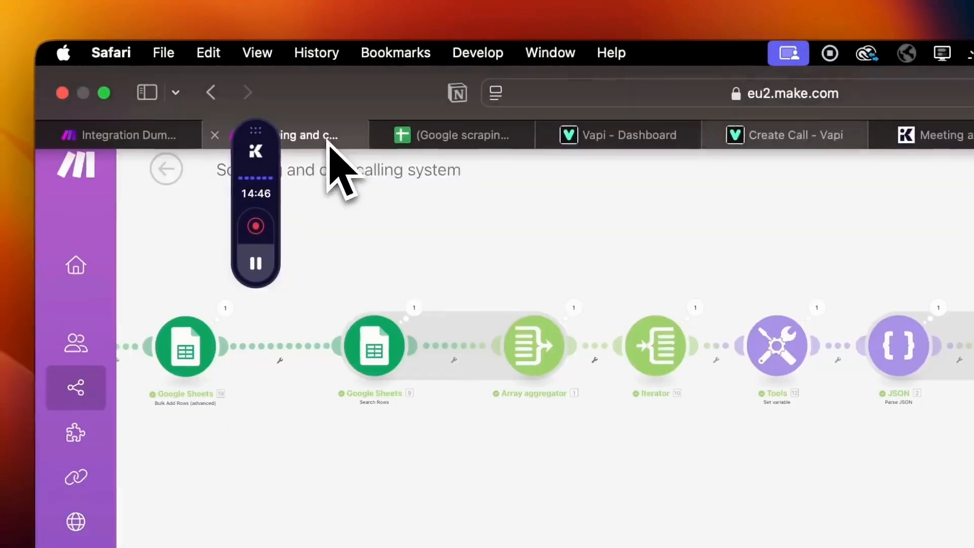
click(124, 136)
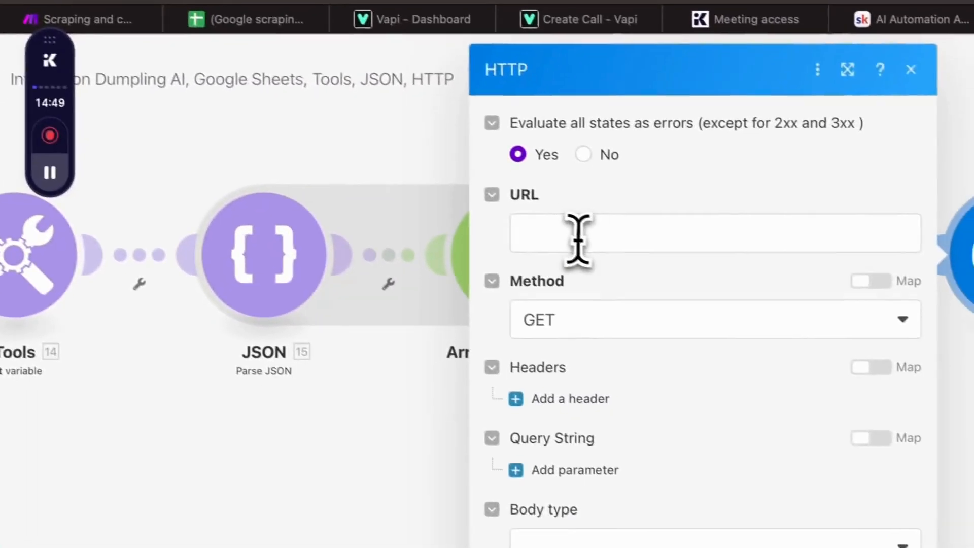
right_click(691, 284)
click(750, 346)
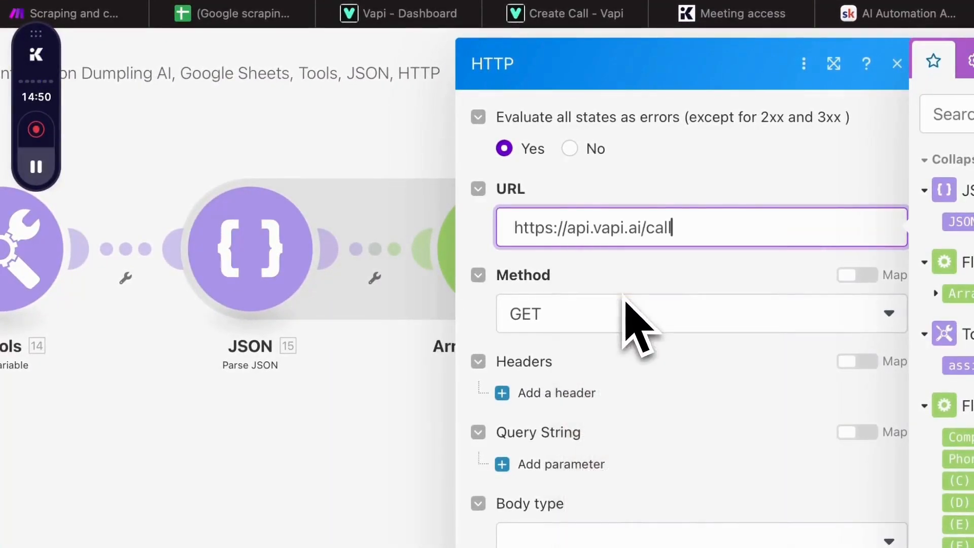
click(625, 304)
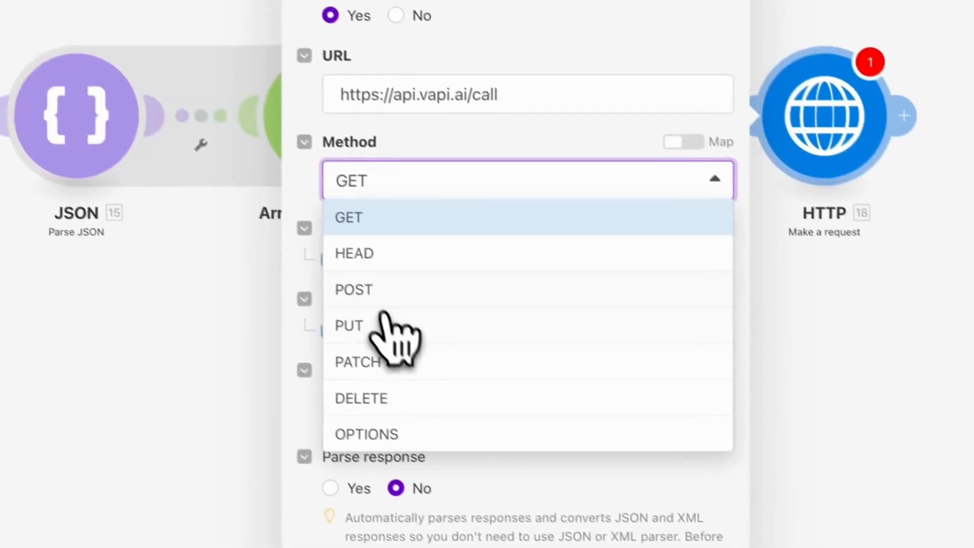
click(552, 432)
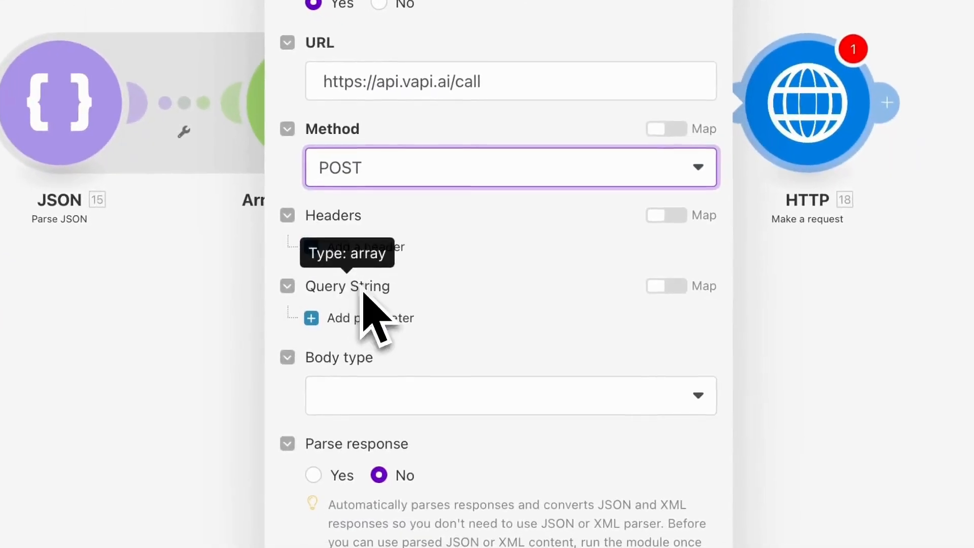
- Add a request header named Authorization with the placeholder value "Bearer API_KEY" to the HTTP module
click(378, 249)
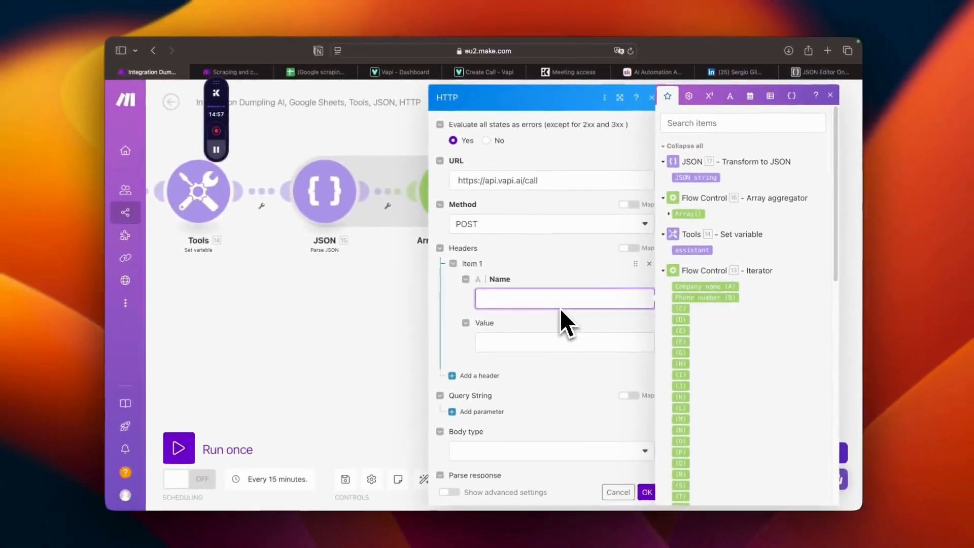
text(autho)
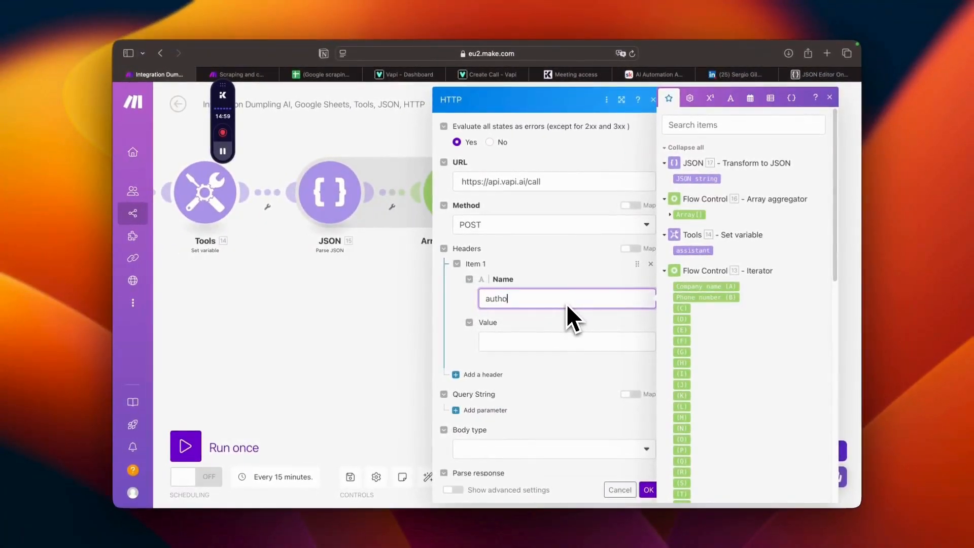
key(BackSpace)
key(BackSpace)
key(BackSpace)
key(BackSpace)
key(BackSpace)
text(Authoris)
key(BackSpace)
text(zation)
click(567, 343)
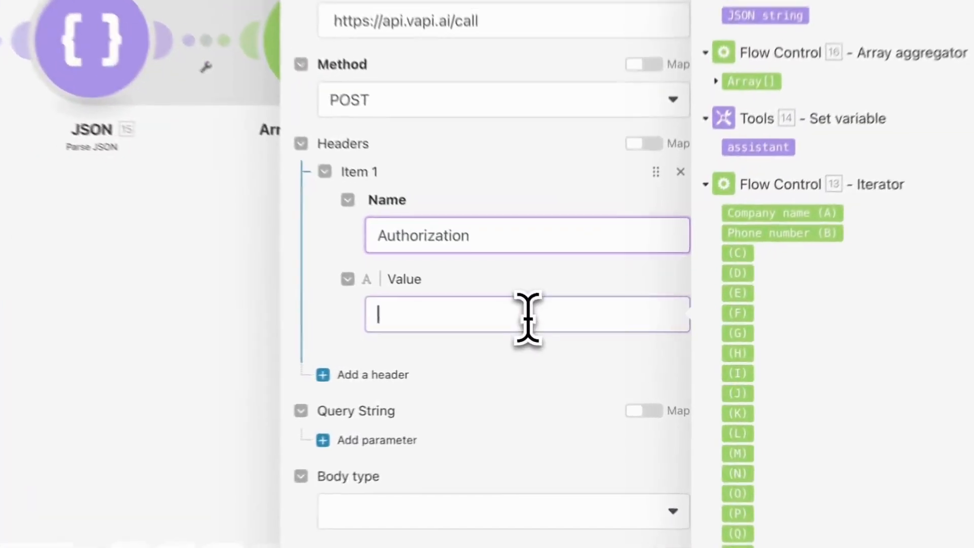
text(Beare)
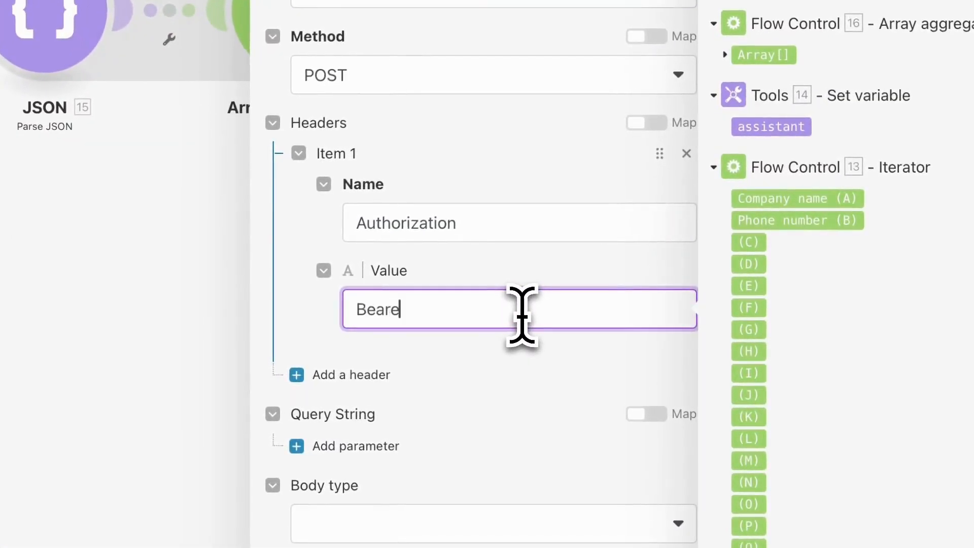
text(r API_ke)
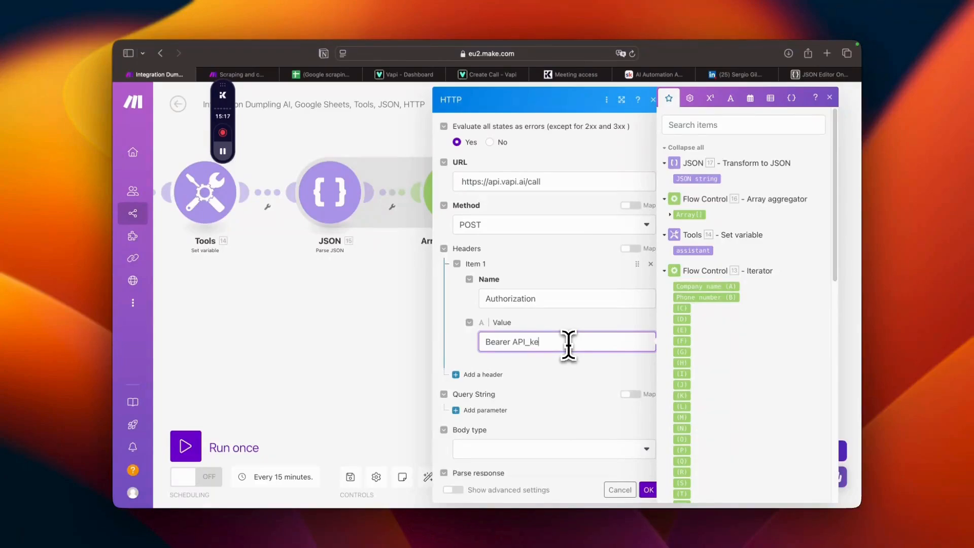
text(Y)
double_click(569, 345)
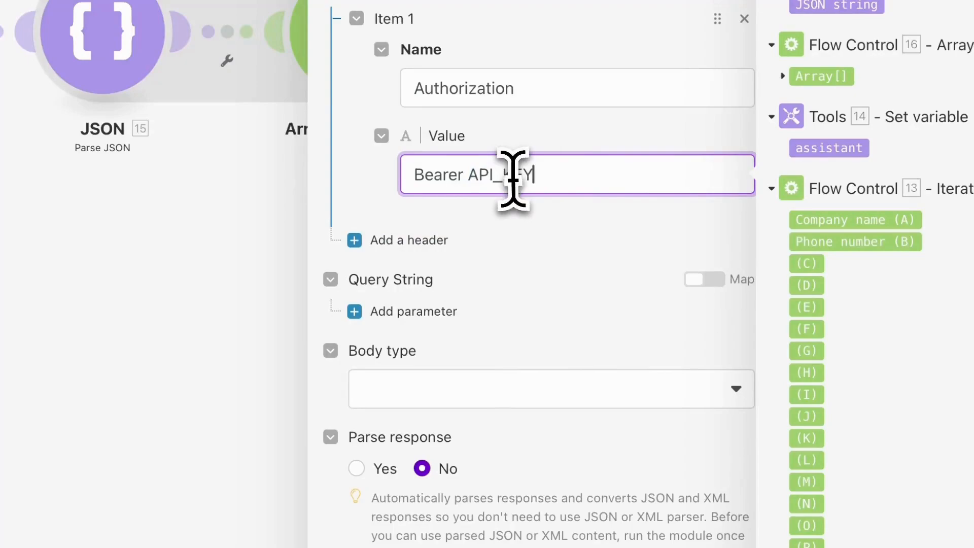
- Set the HTTP module's body type to Raw and its content type to JSON (application/json)
click(538, 388)
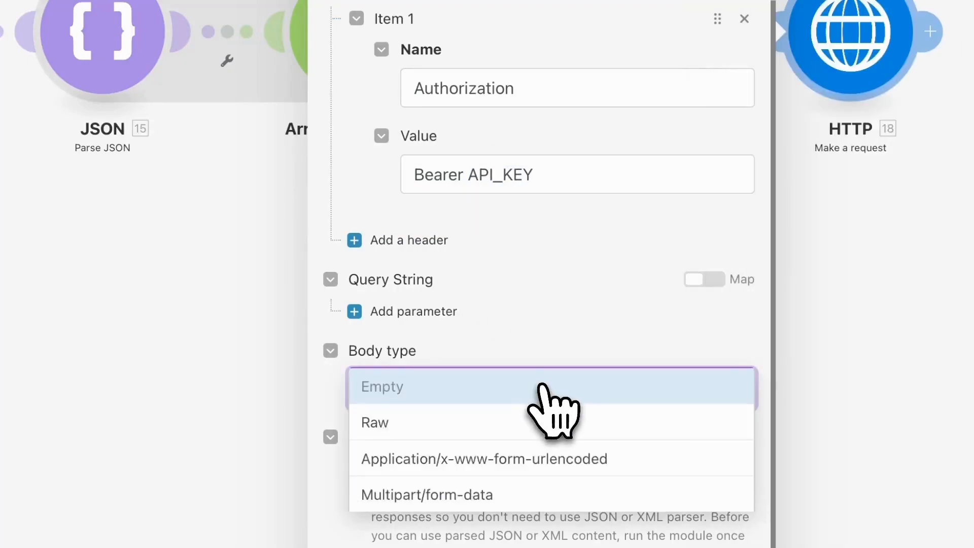
click(449, 430)
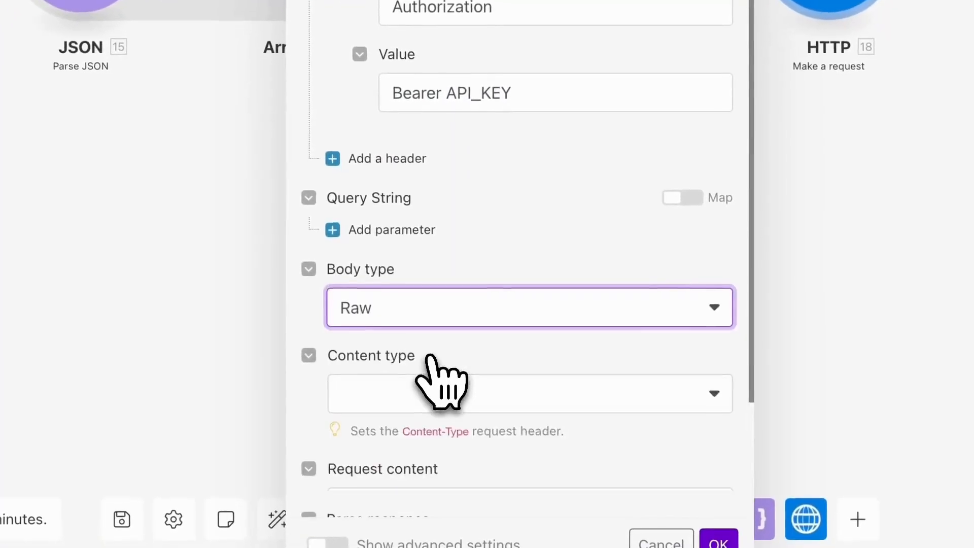
scroll(429, 358, down, 3)
click(433, 213)
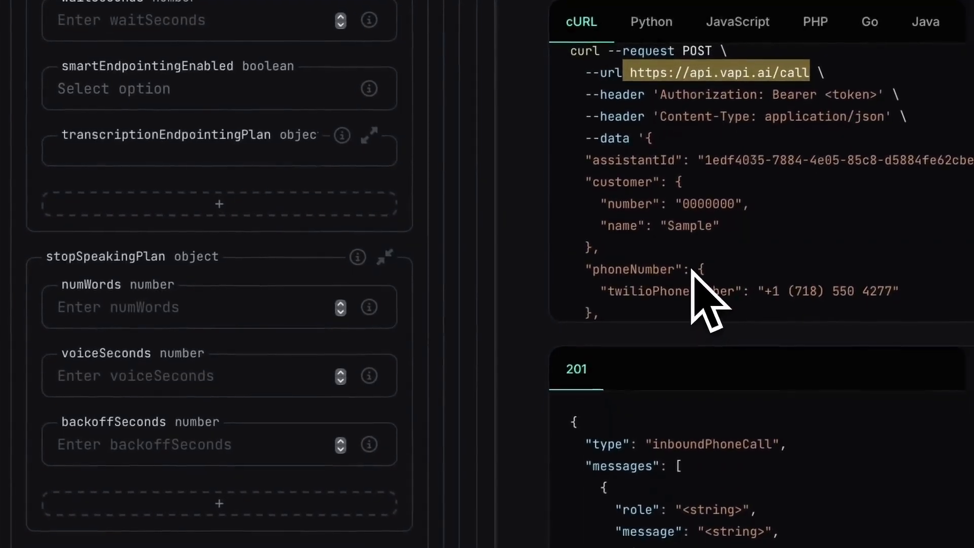
- Copy the JSON data body from Vapi's Create Call cURL example into the HTTP module's request content and save the module
drag(562, 188, 585, 337)
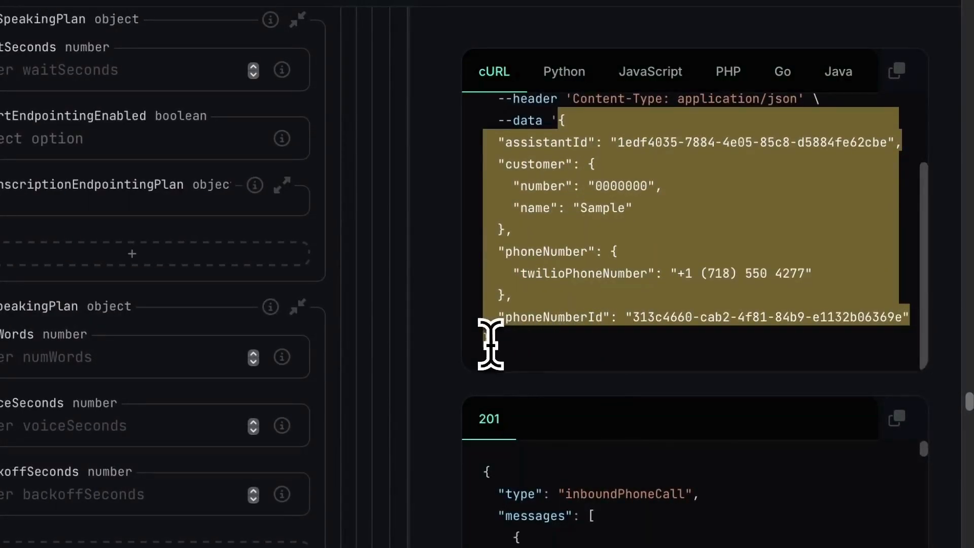
right_click(507, 242)
click(617, 332)
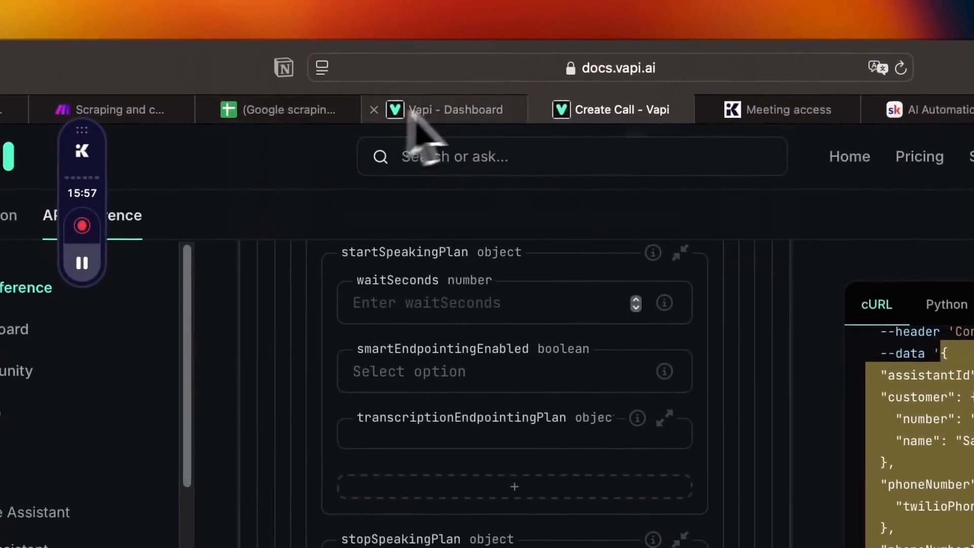
click(284, 61)
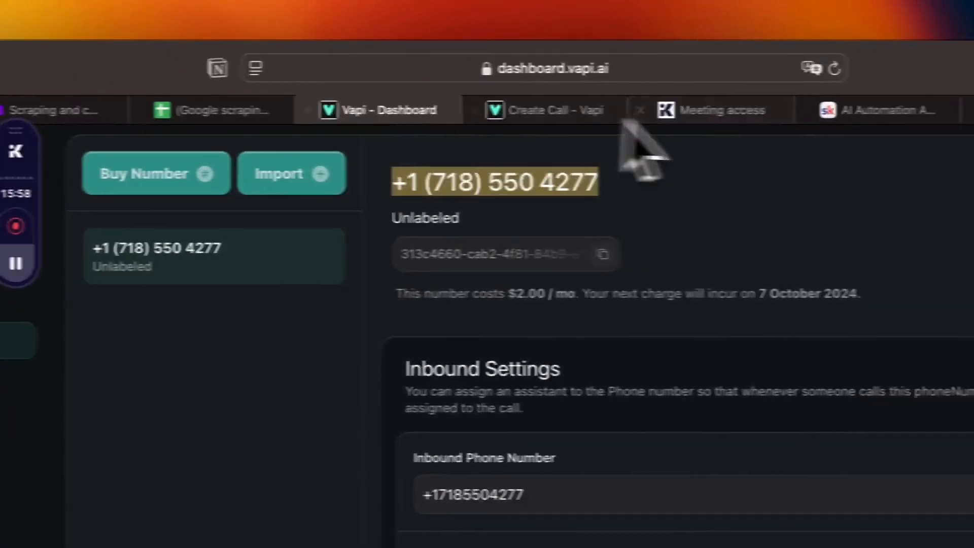
click(66, 110)
click(101, 111)
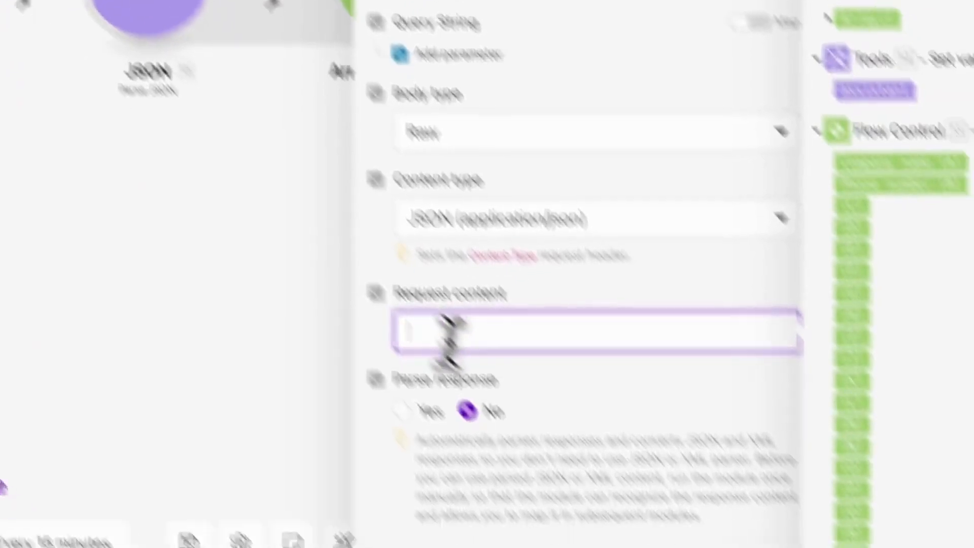
right_click(455, 341)
click(505, 278)
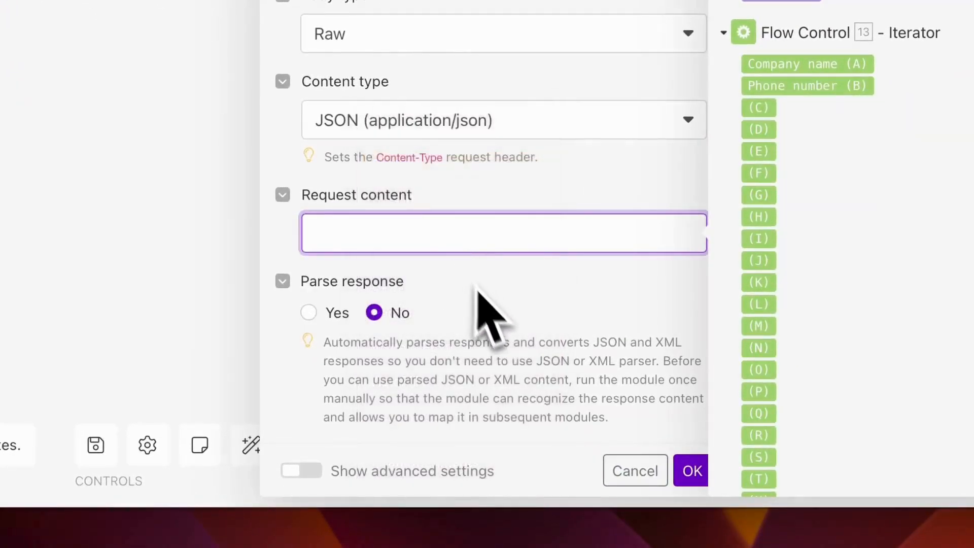
click(691, 471)
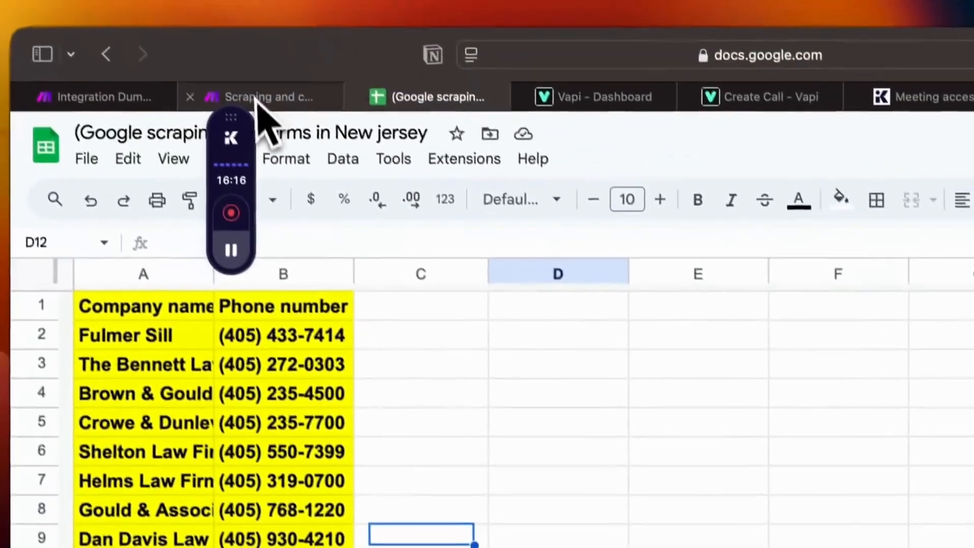
- Check the law firms spreadsheet and run the finished "Scraping and cold calling system" scenario once
key(ctrl+shift+Tab)
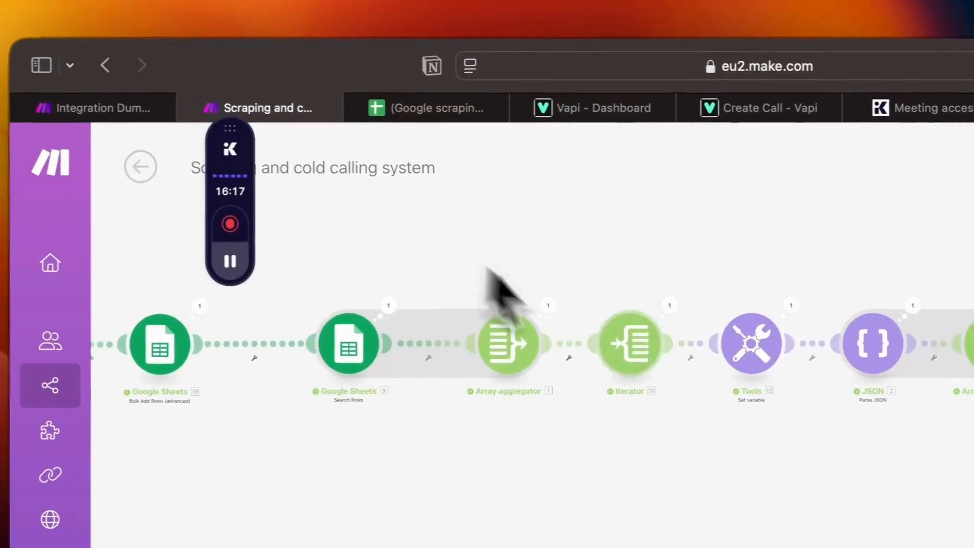
click(122, 106)
click(446, 106)
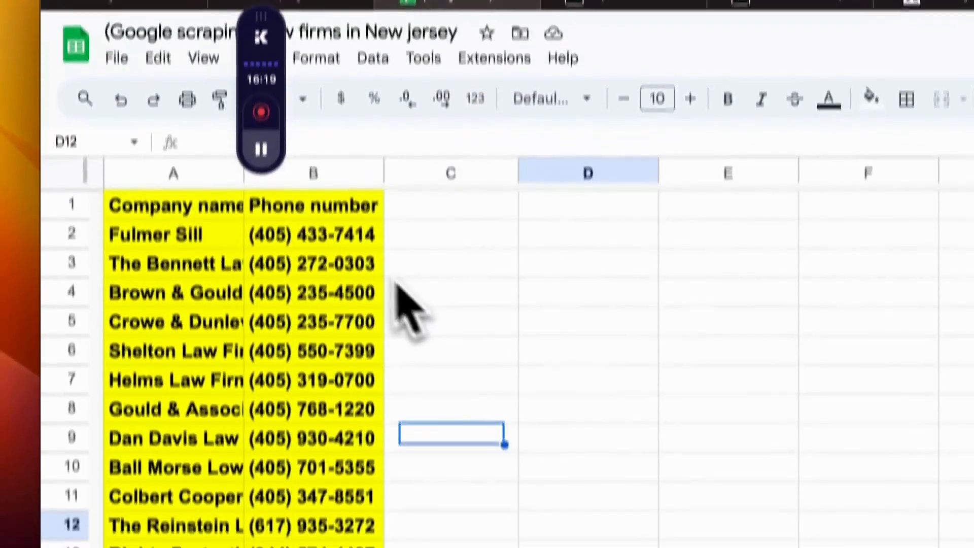
click(332, 190)
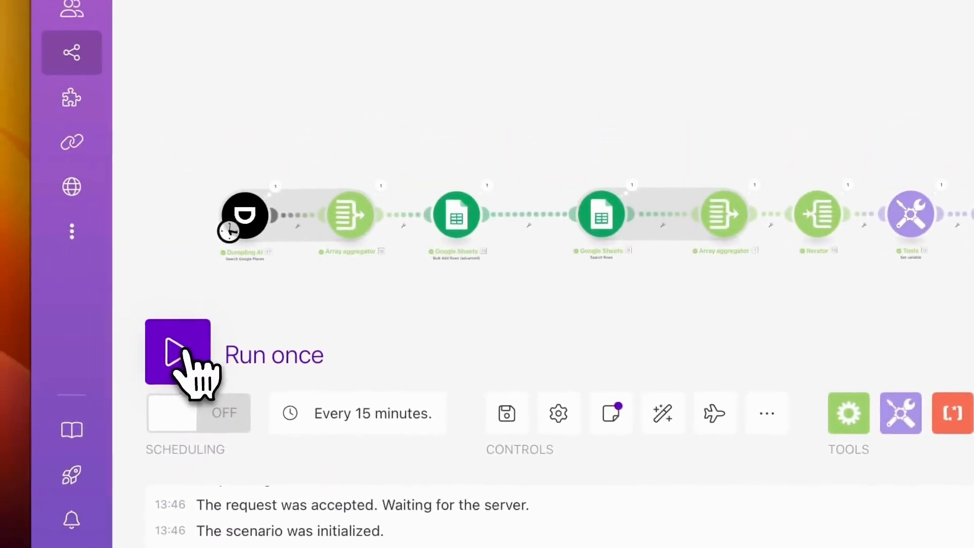
click(195, 354)
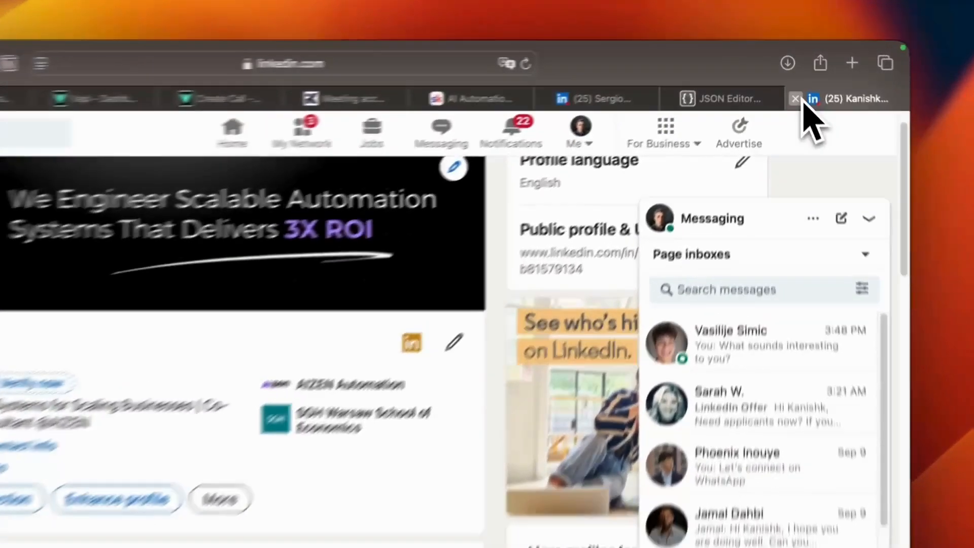
- Close the LinkedIn profile browser tab
click(794, 74)
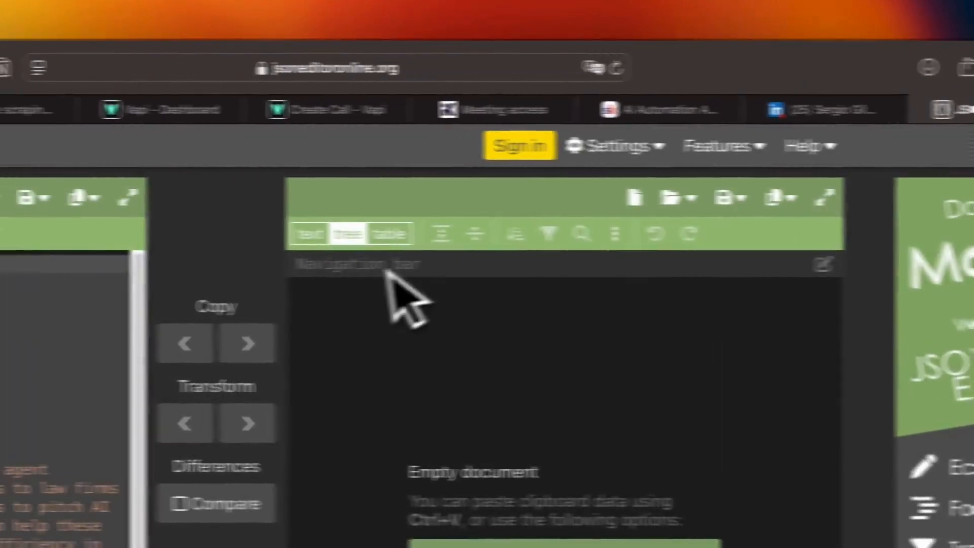